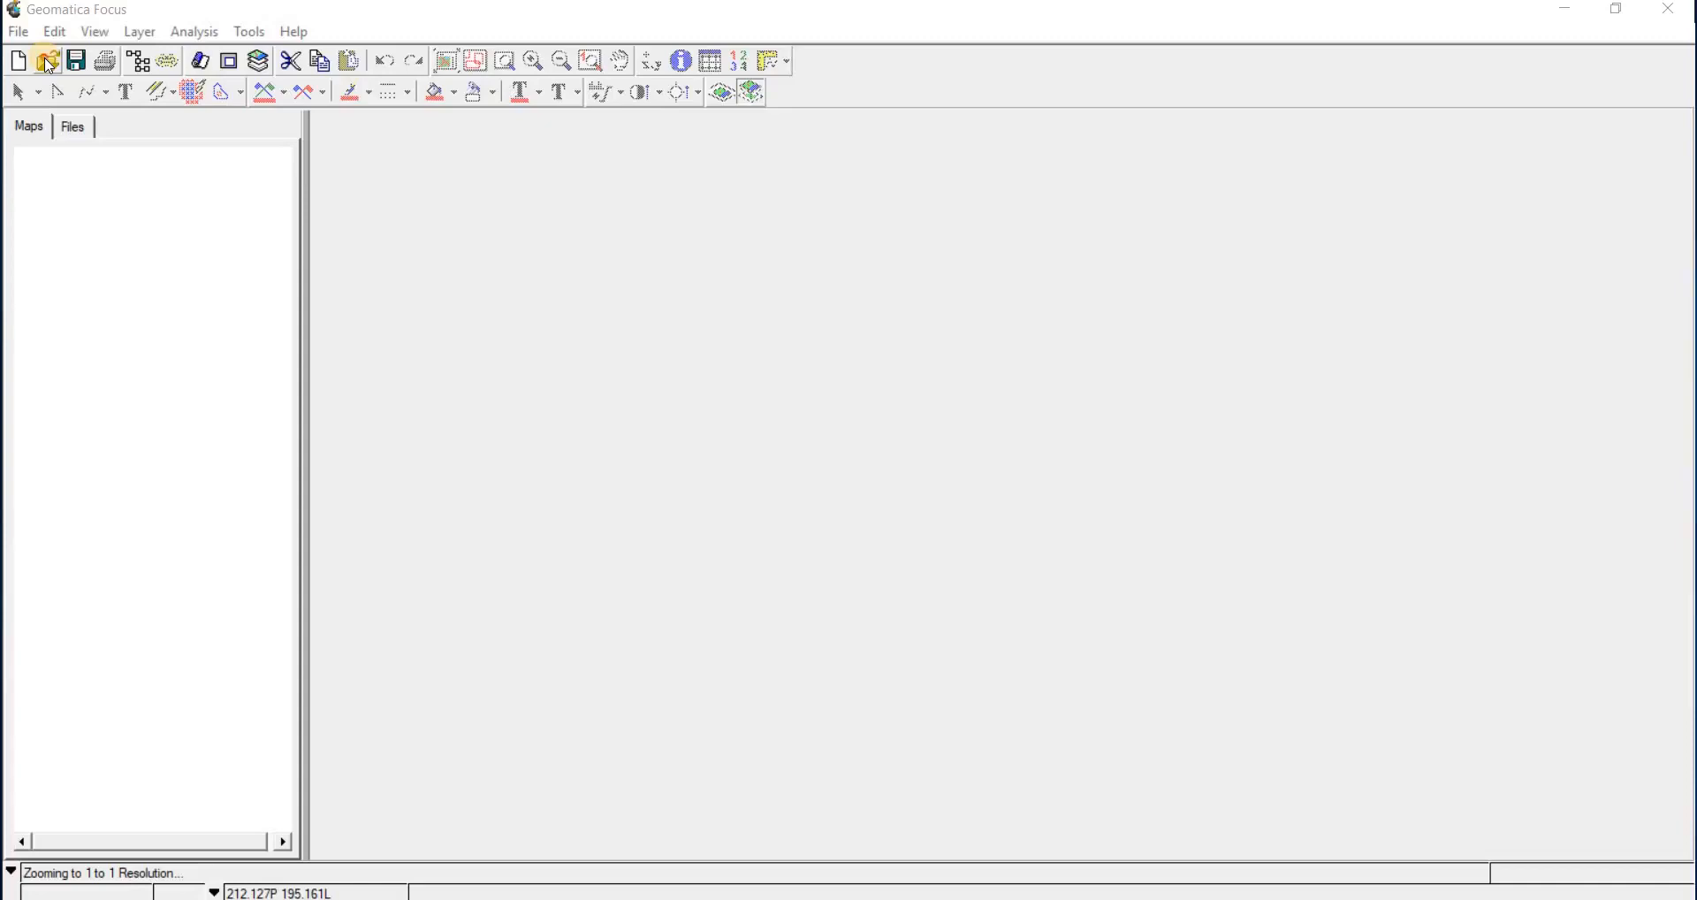
- Open the JPEG file "assam dsrct map" from the ROW MAP folder and fit the whole map in view
click(49, 64)
click(343, 318)
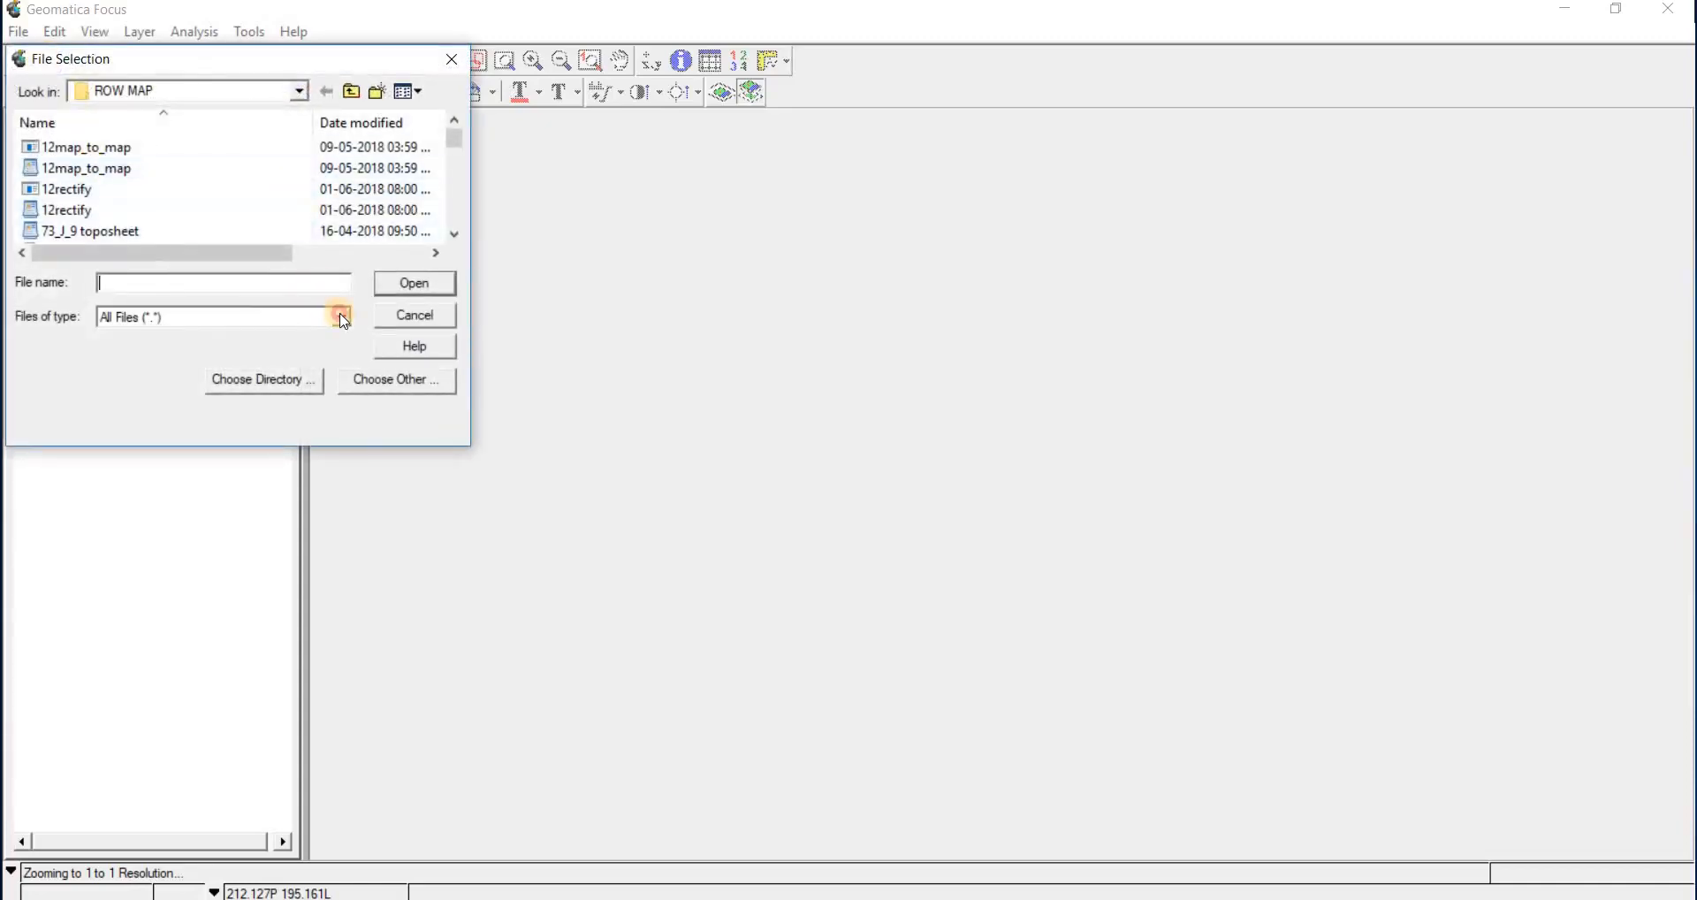
click(341, 319)
click(345, 320)
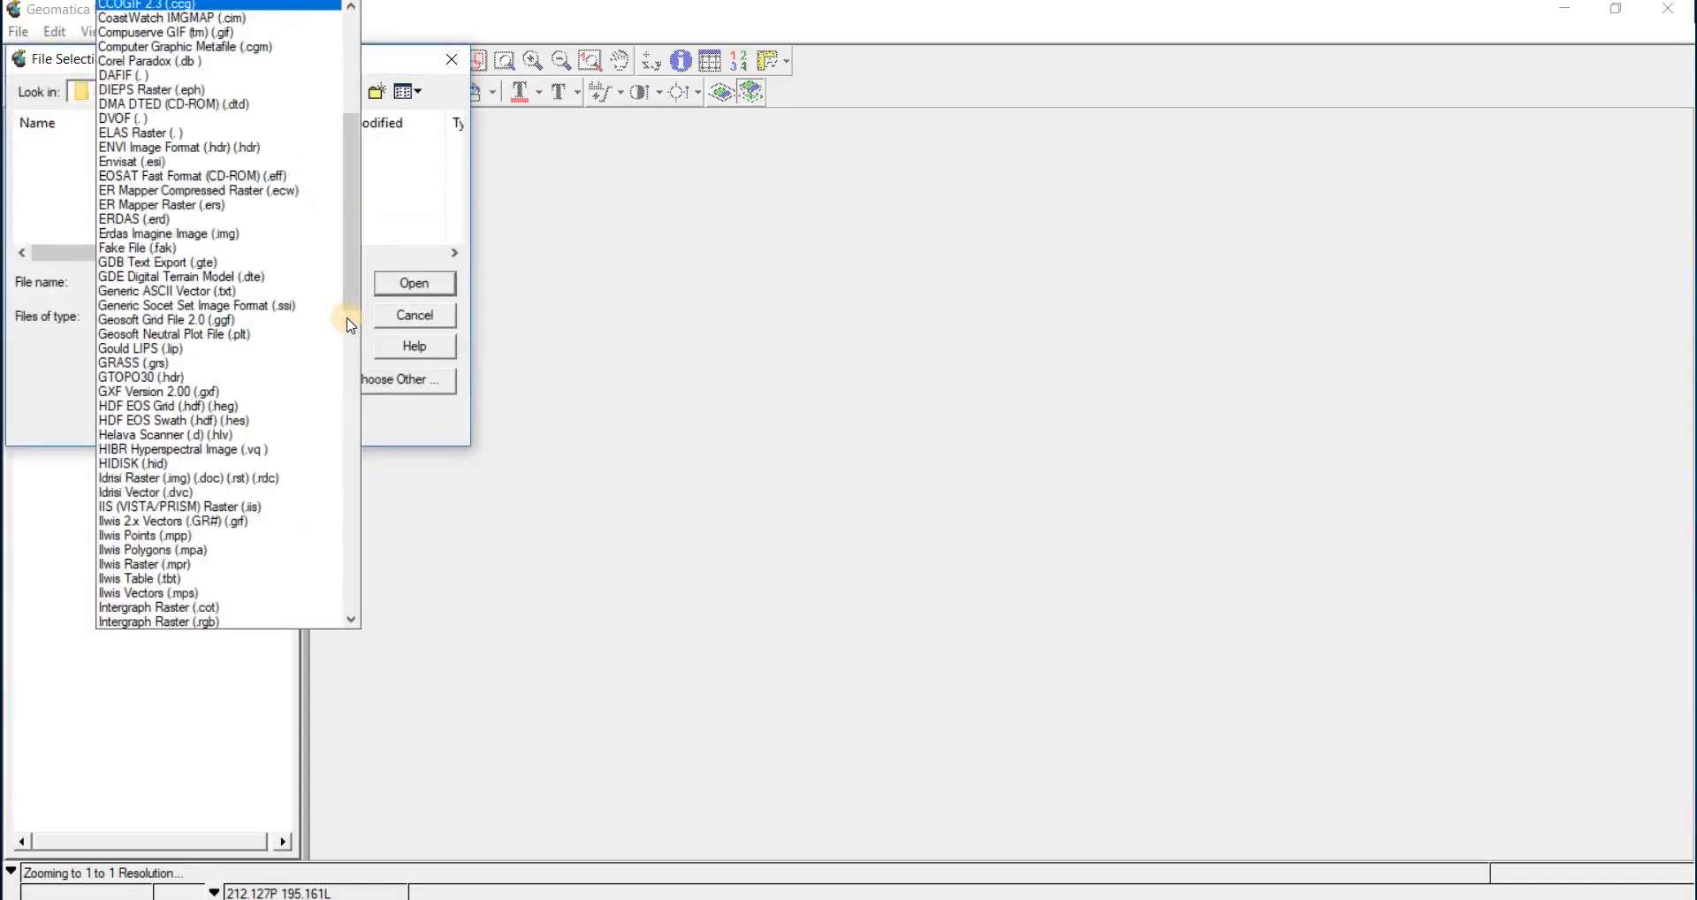
scroll(348, 319, down, 1)
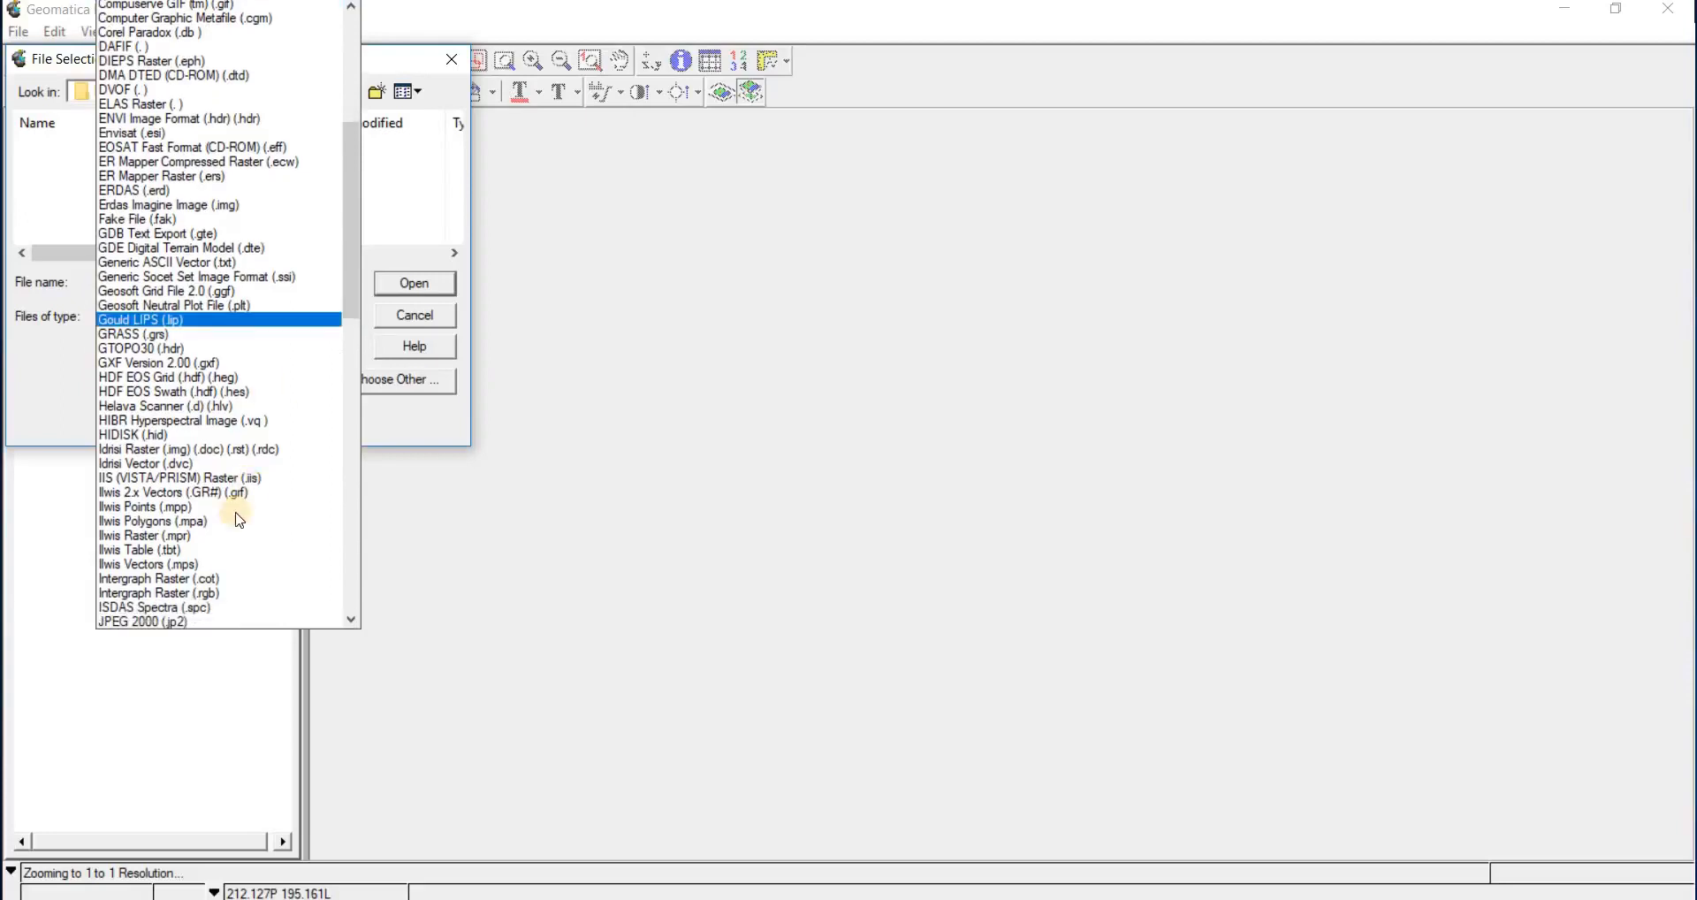
scroll(203, 618, down, 2)
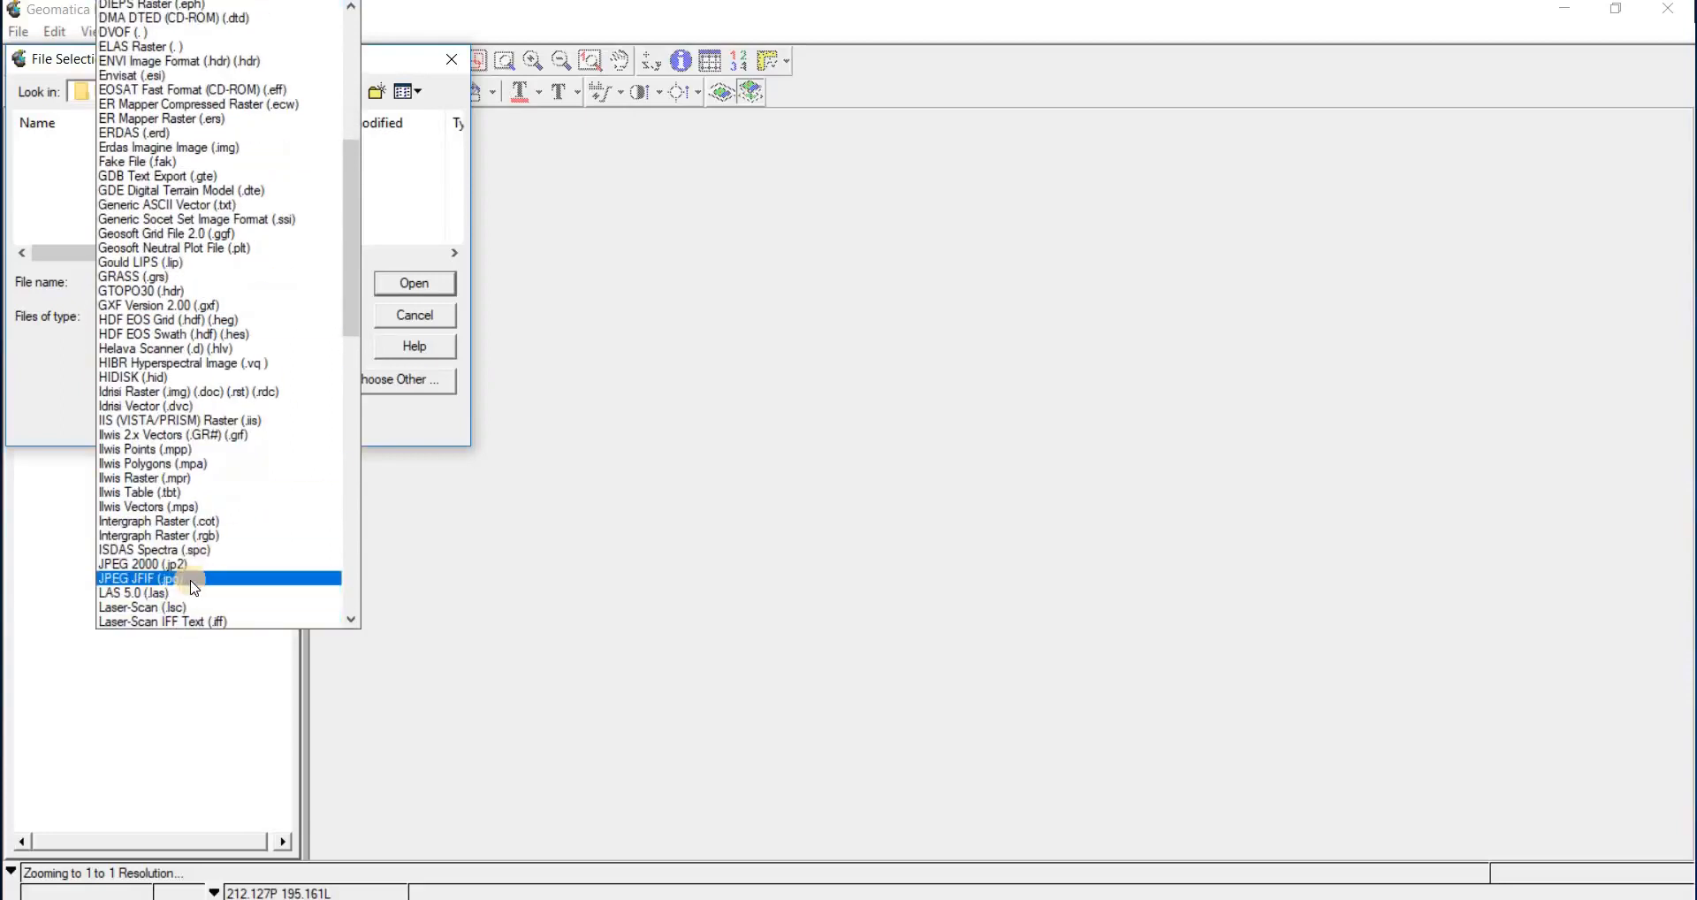
click(189, 579)
click(128, 169)
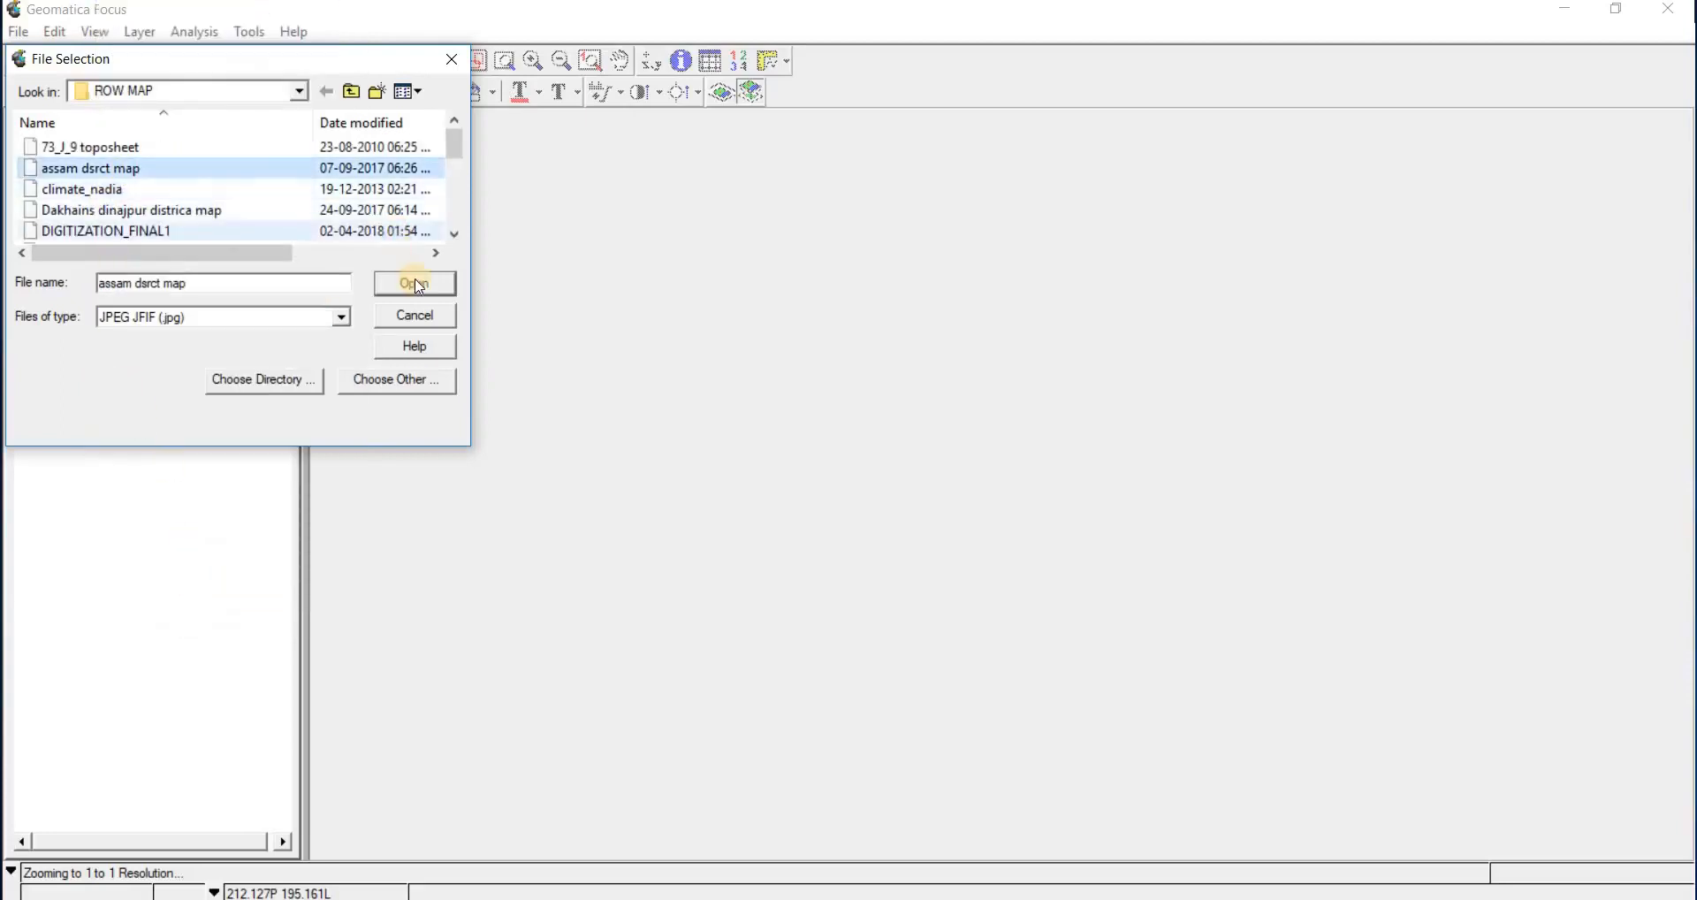
click(415, 284)
click(446, 60)
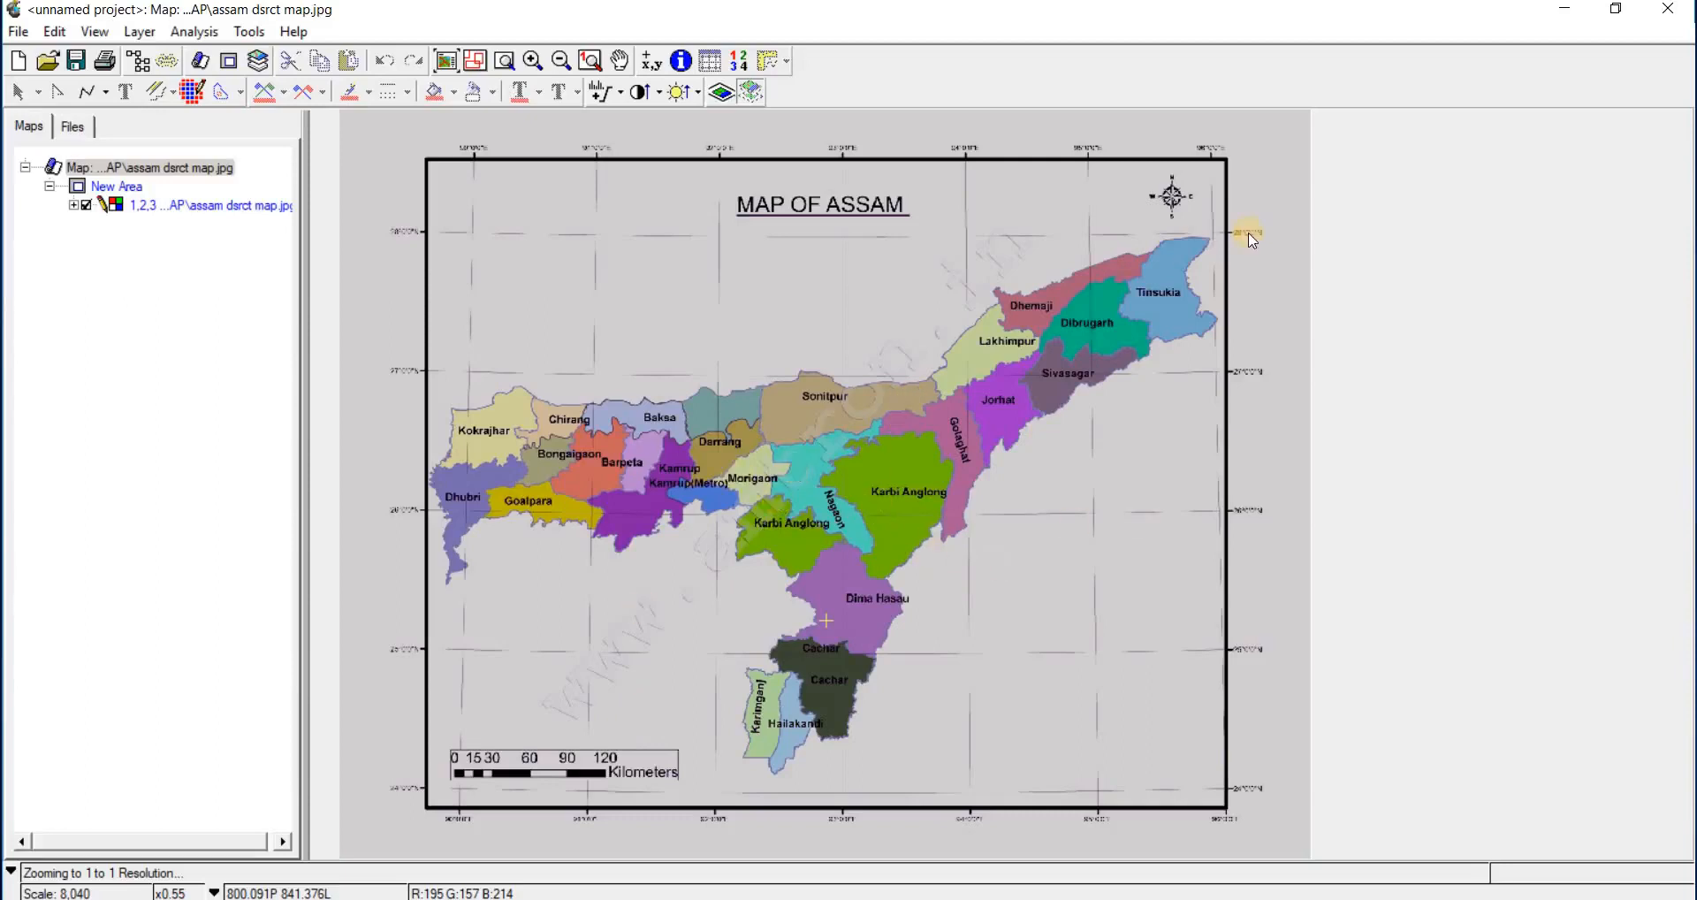
- Switch to OrthoEngine and create a new project with file name new.prj1 and the Polynomial math modelling method
click(1564, 9)
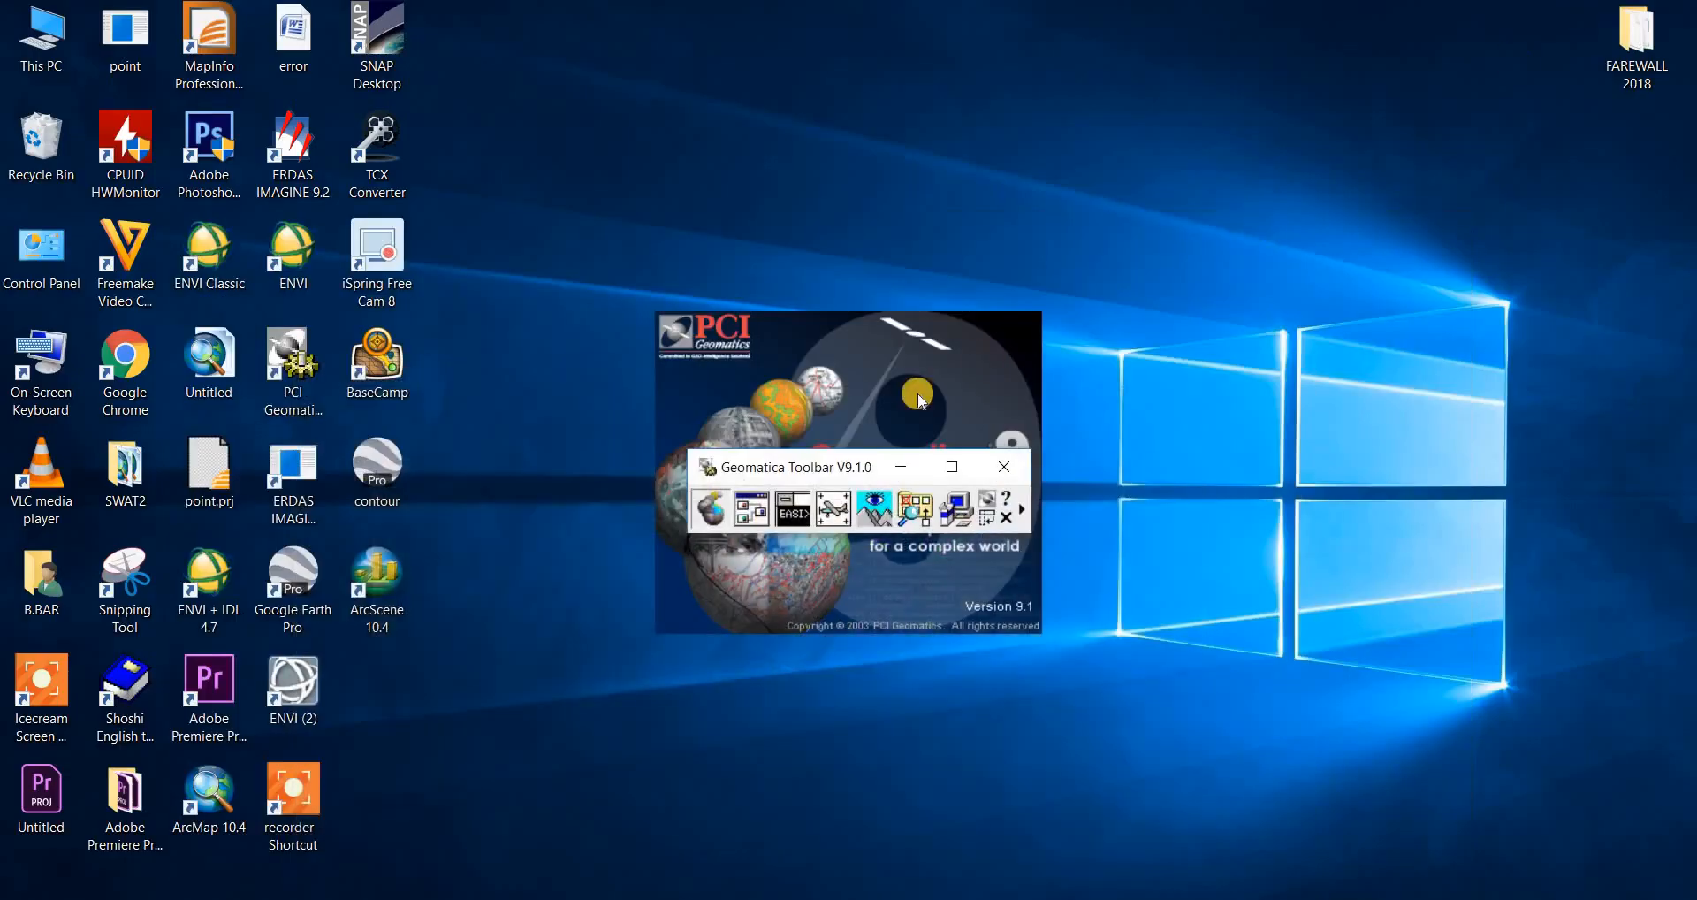
click(843, 515)
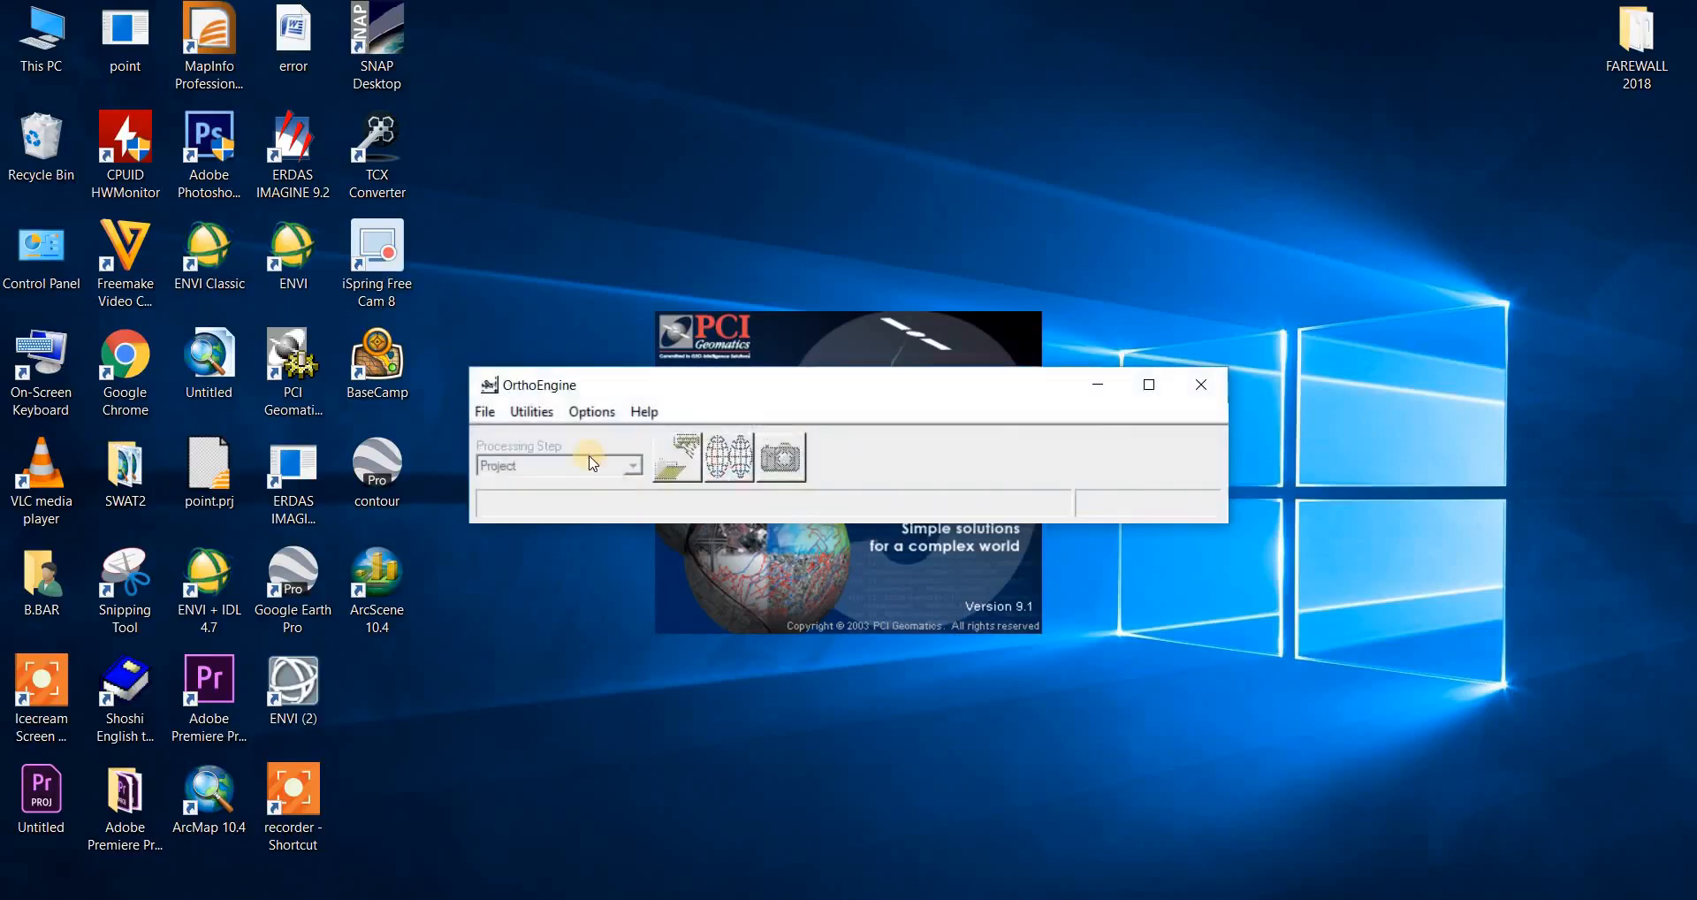
click(488, 412)
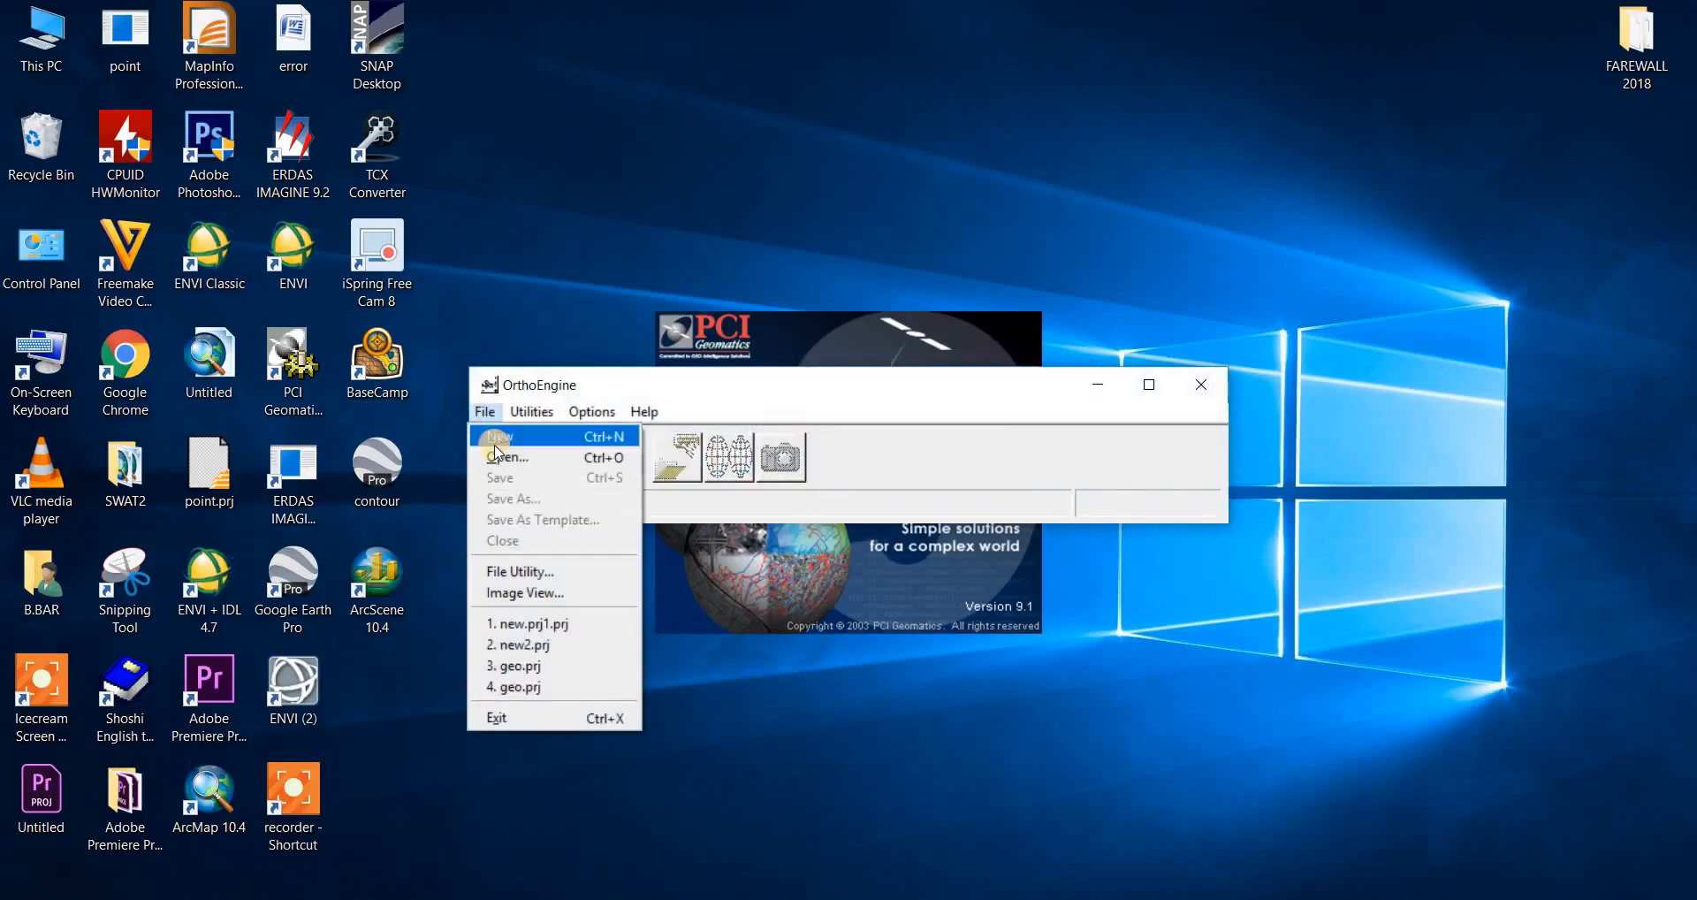
click(530, 437)
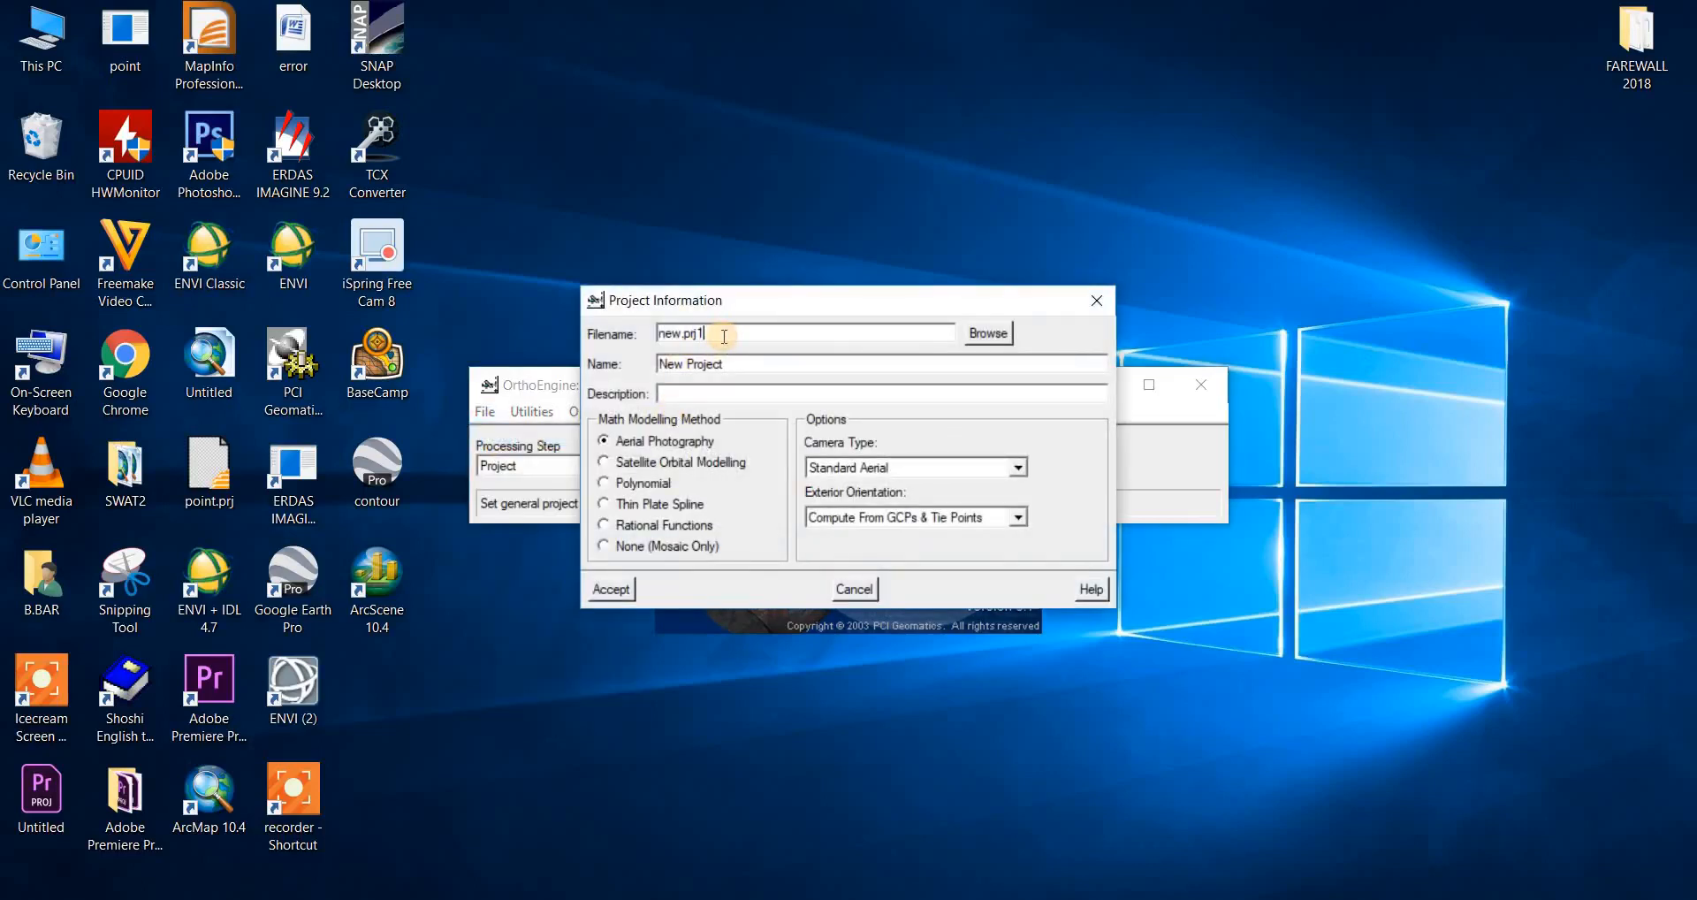
click(646, 486)
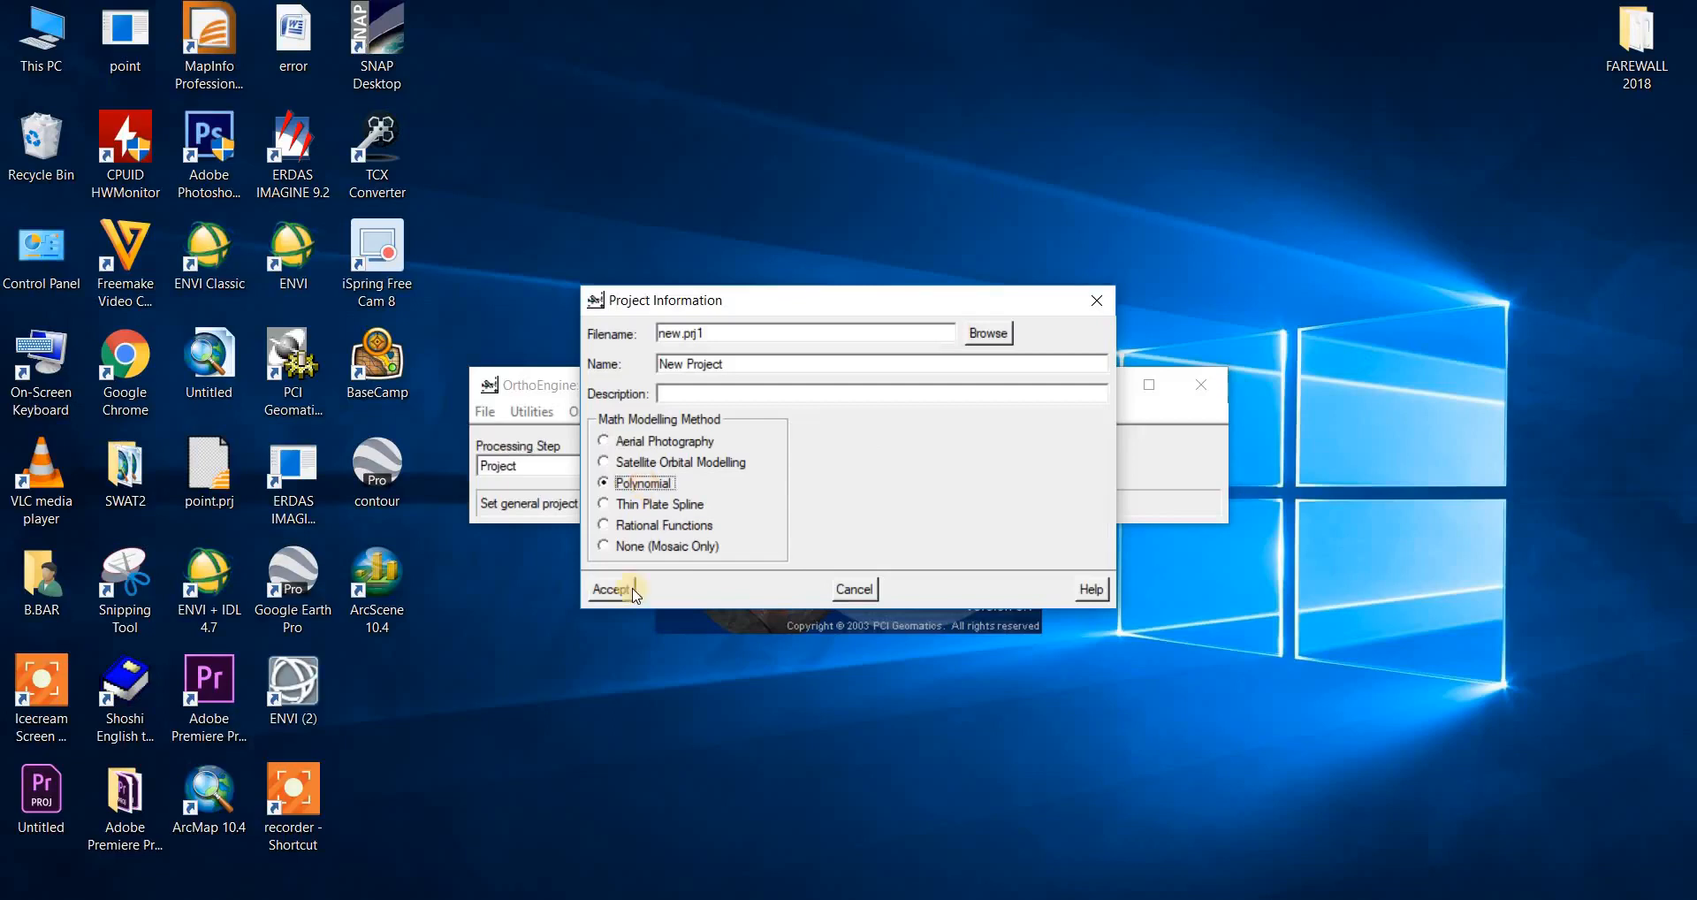
click(623, 597)
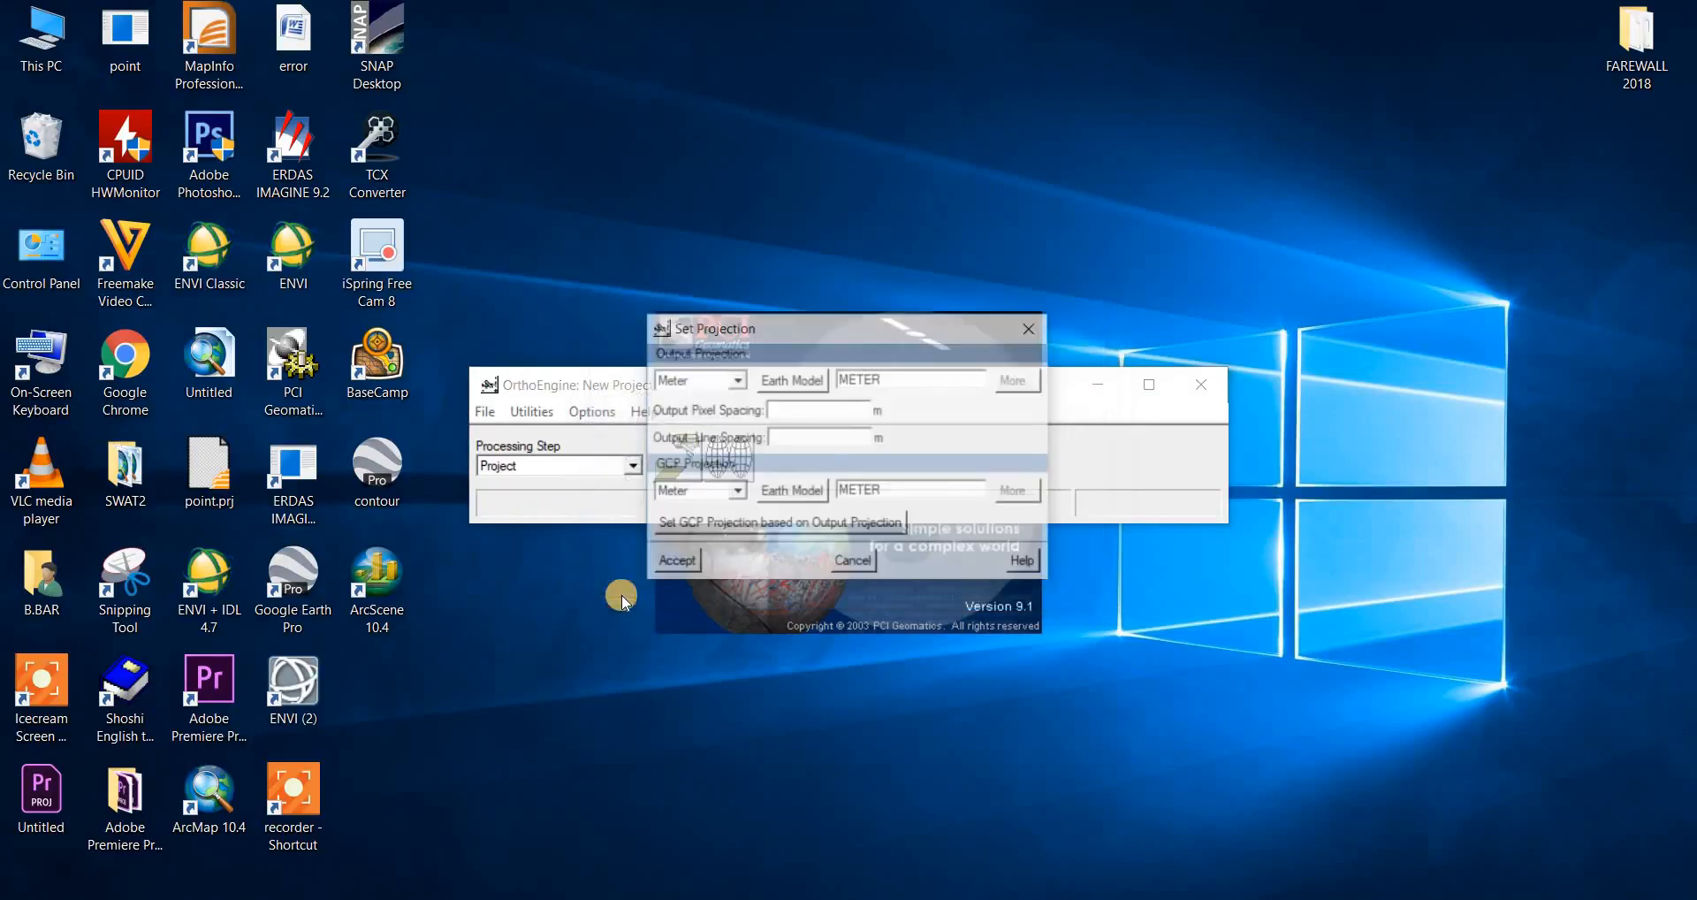
- Set the output projection to Long/Lat with the E012 WGS 84 ellipsoid as earth model
click(737, 385)
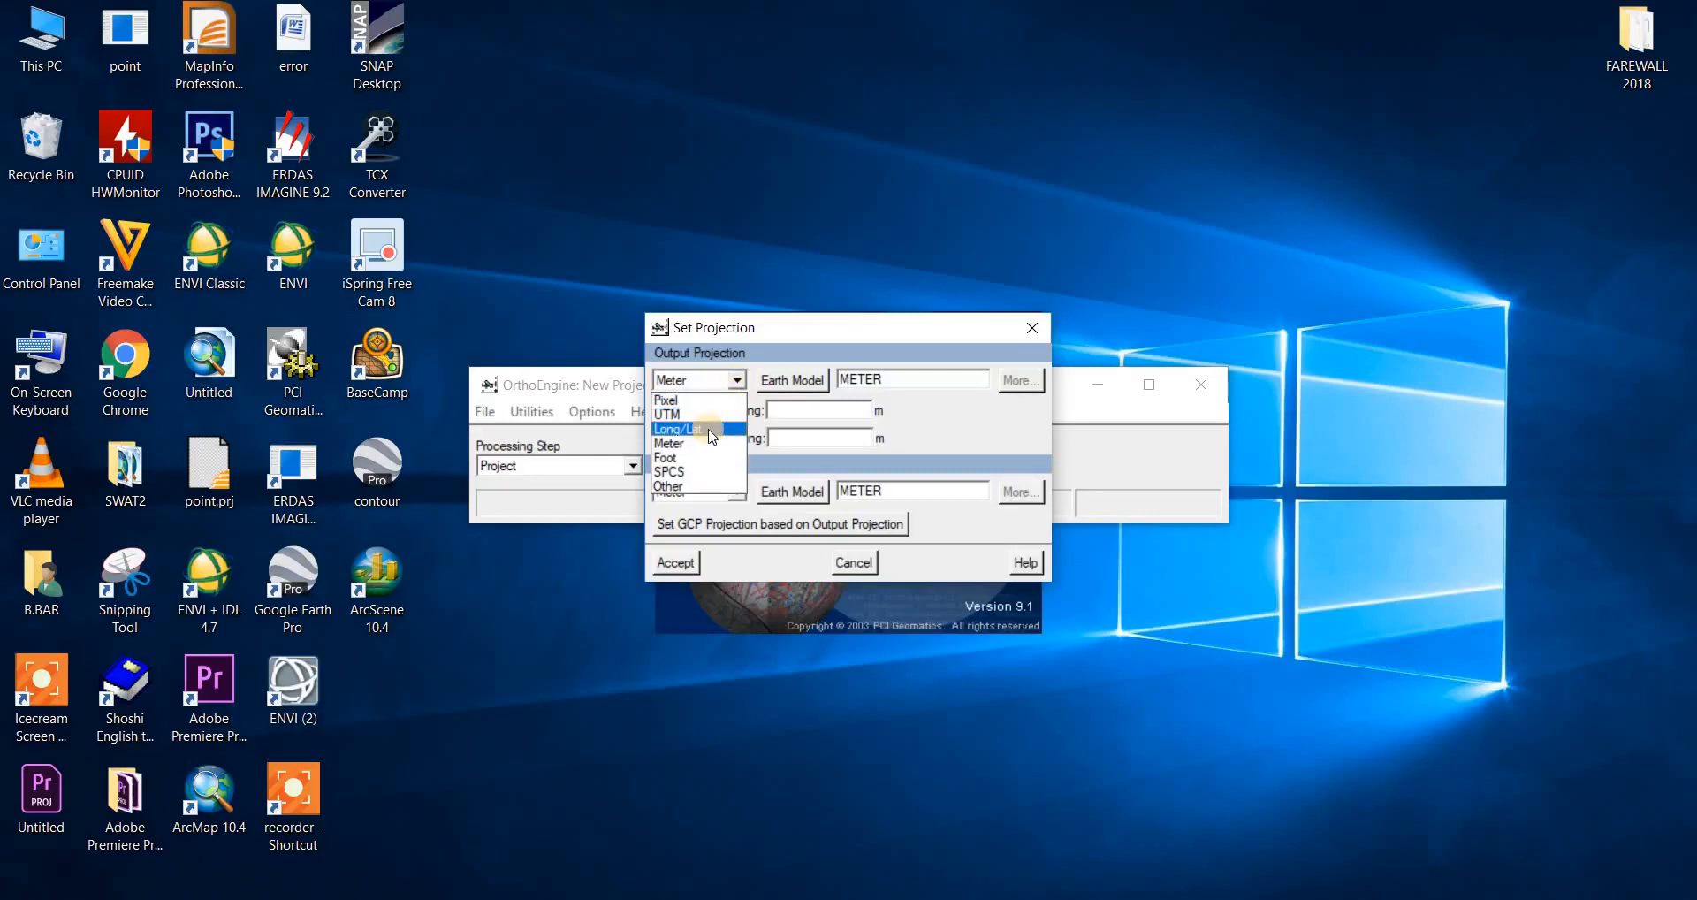
click(706, 427)
click(809, 386)
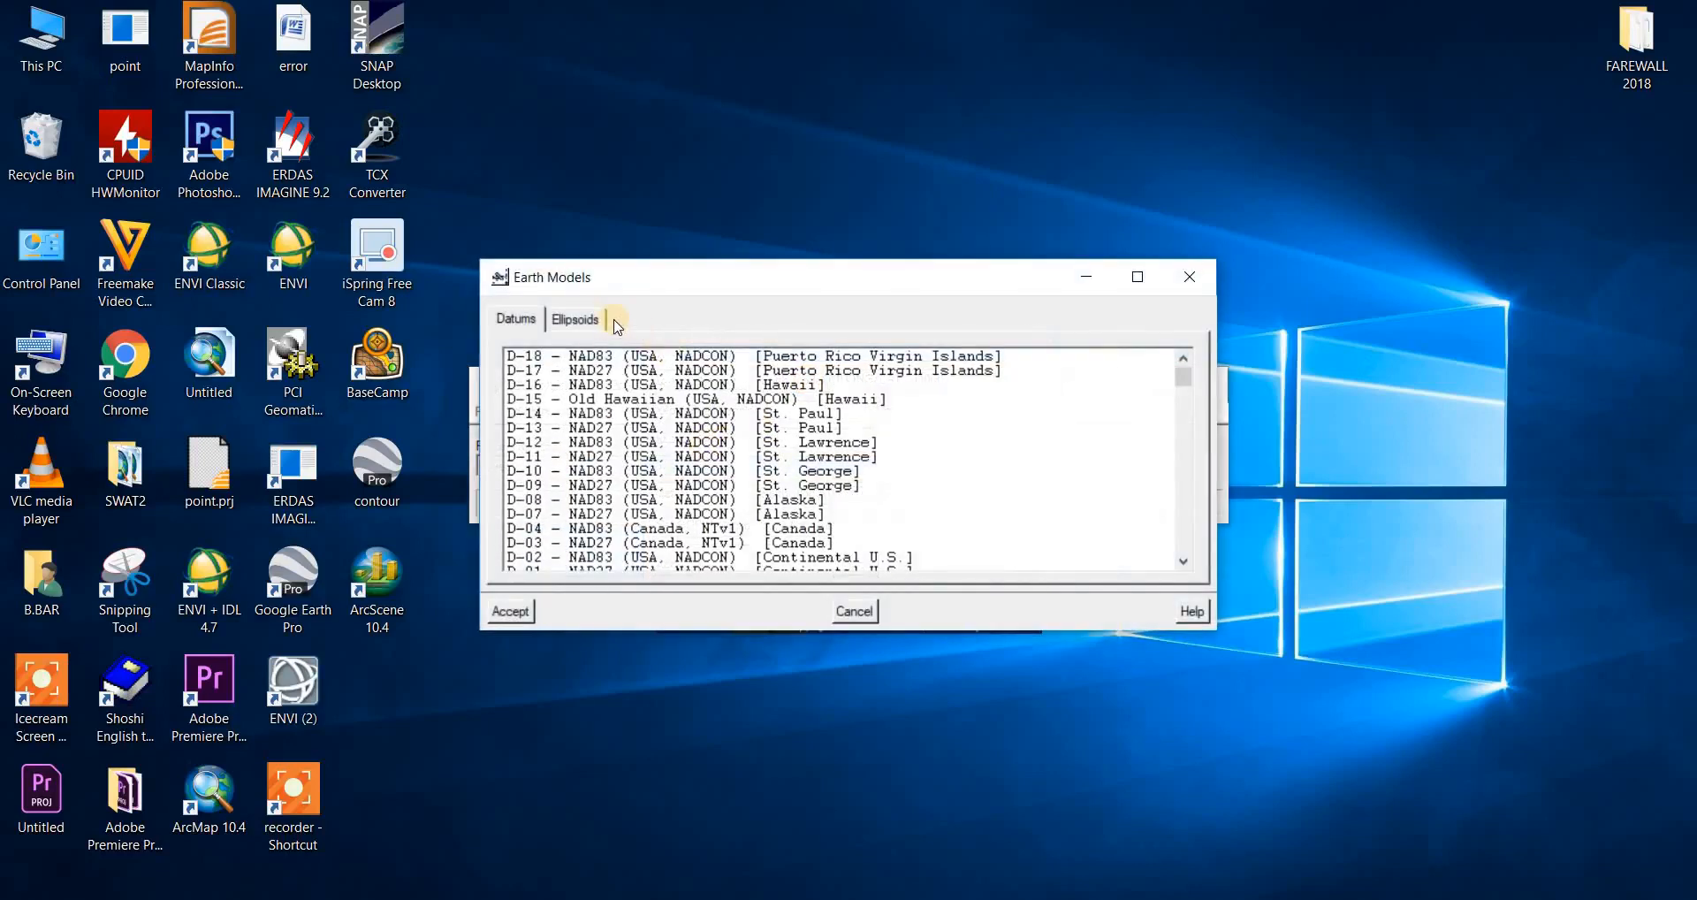
click(576, 319)
click(613, 528)
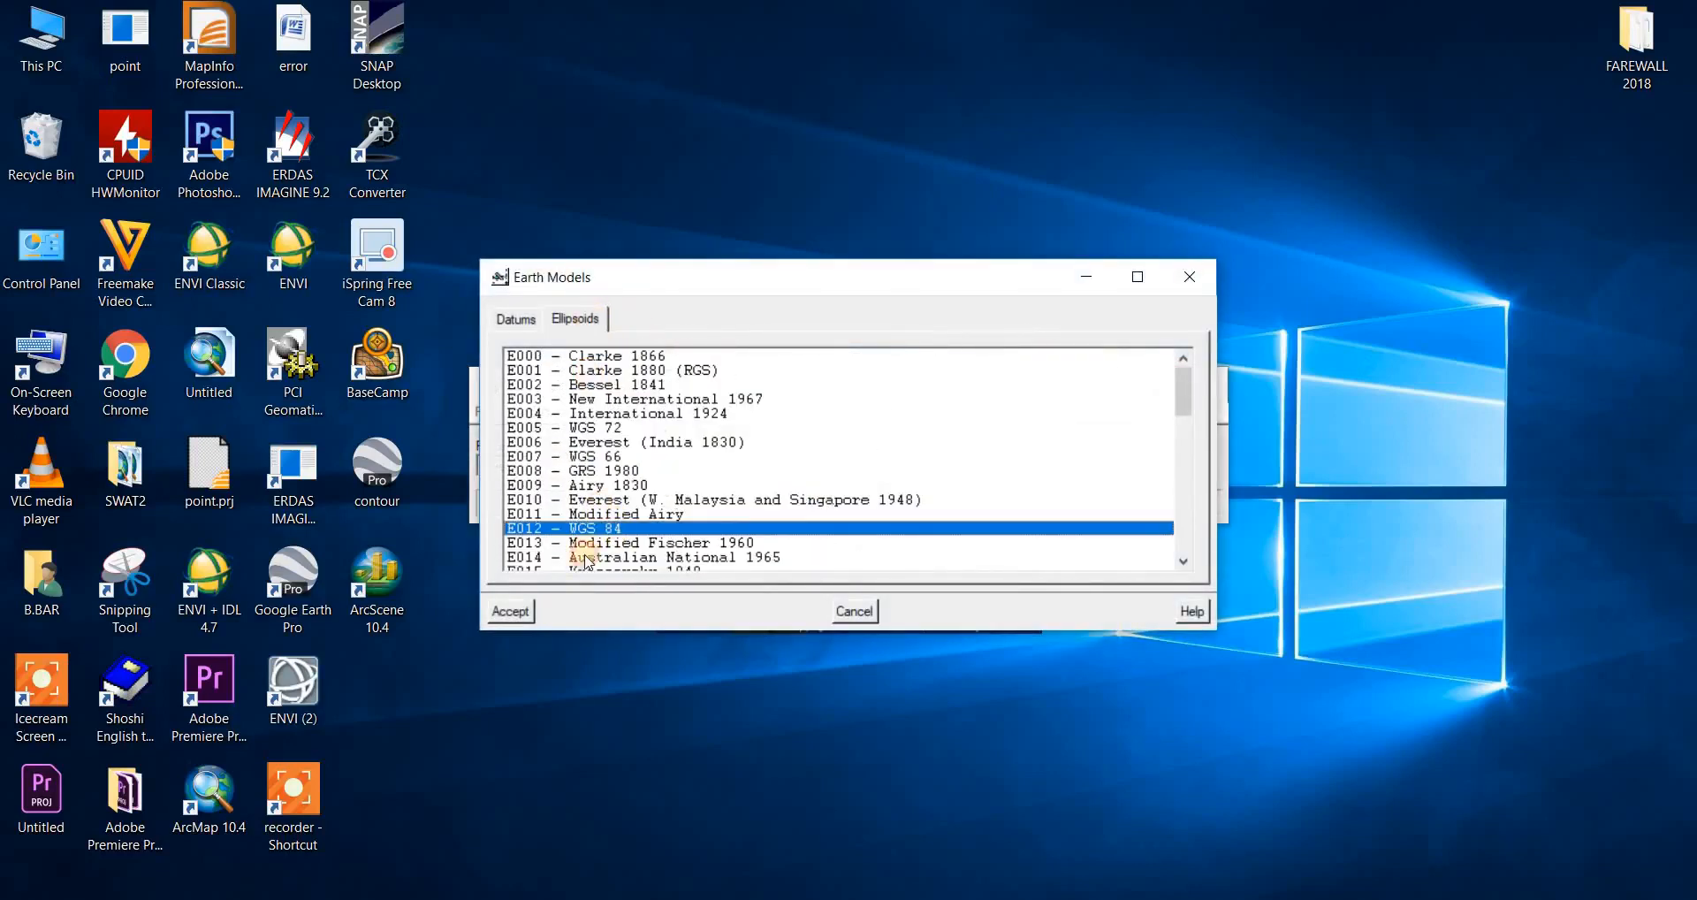
click(512, 610)
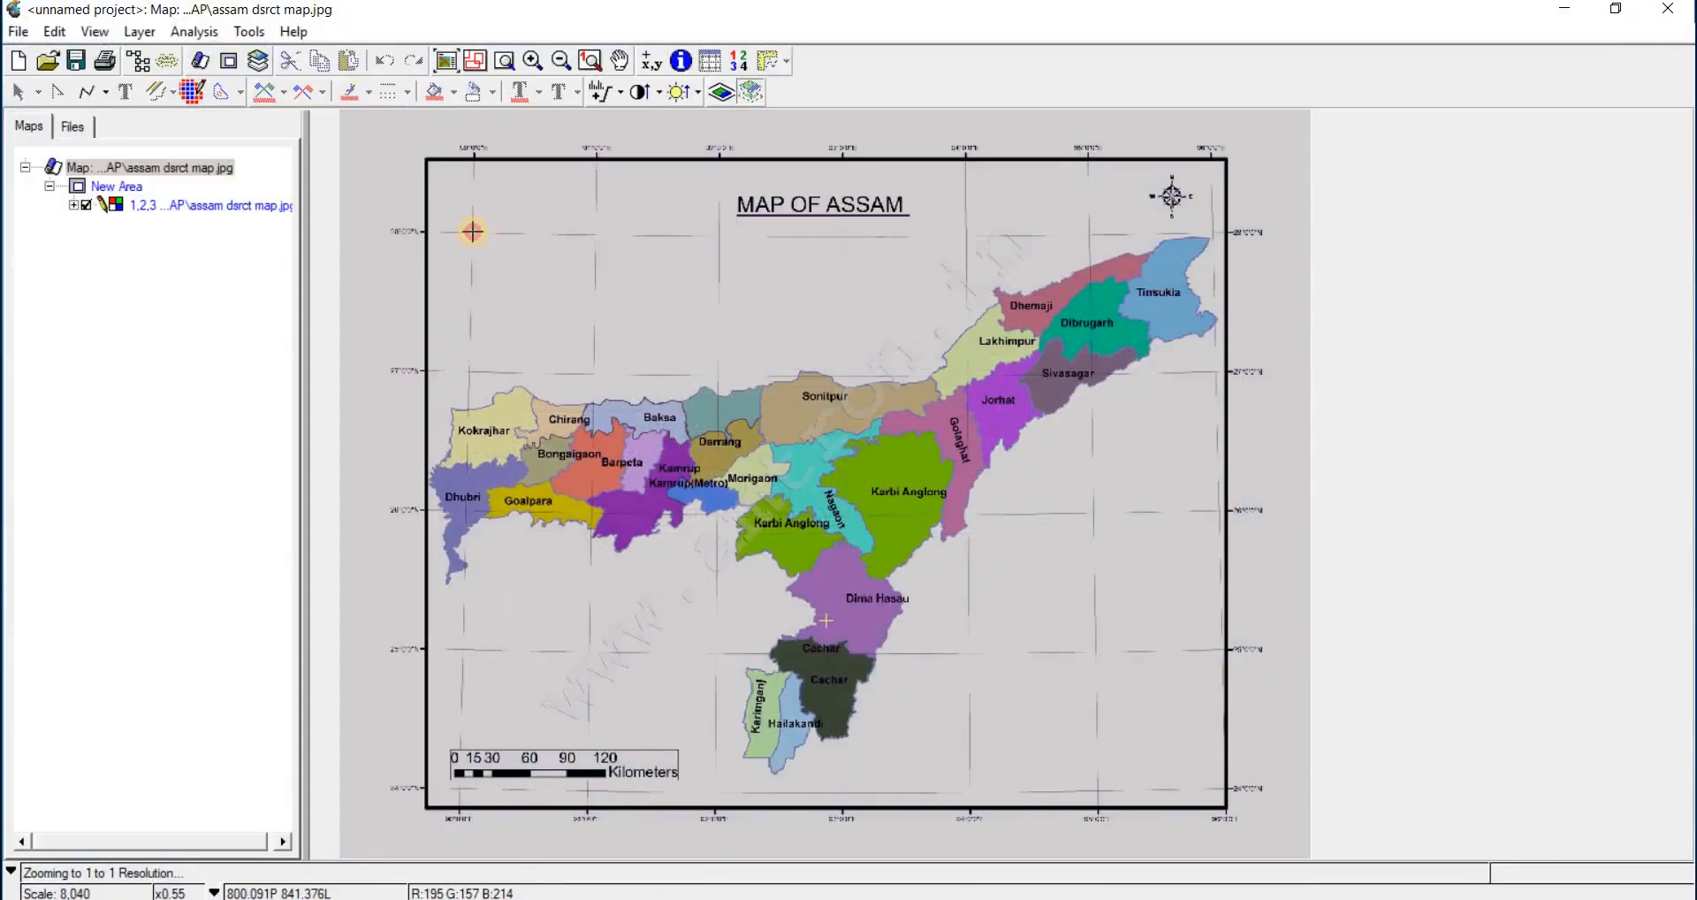
- In Geomatica Focus, read the pixel positions of the 90°E and 91°E grid intersections on the 28°N line
click(473, 230)
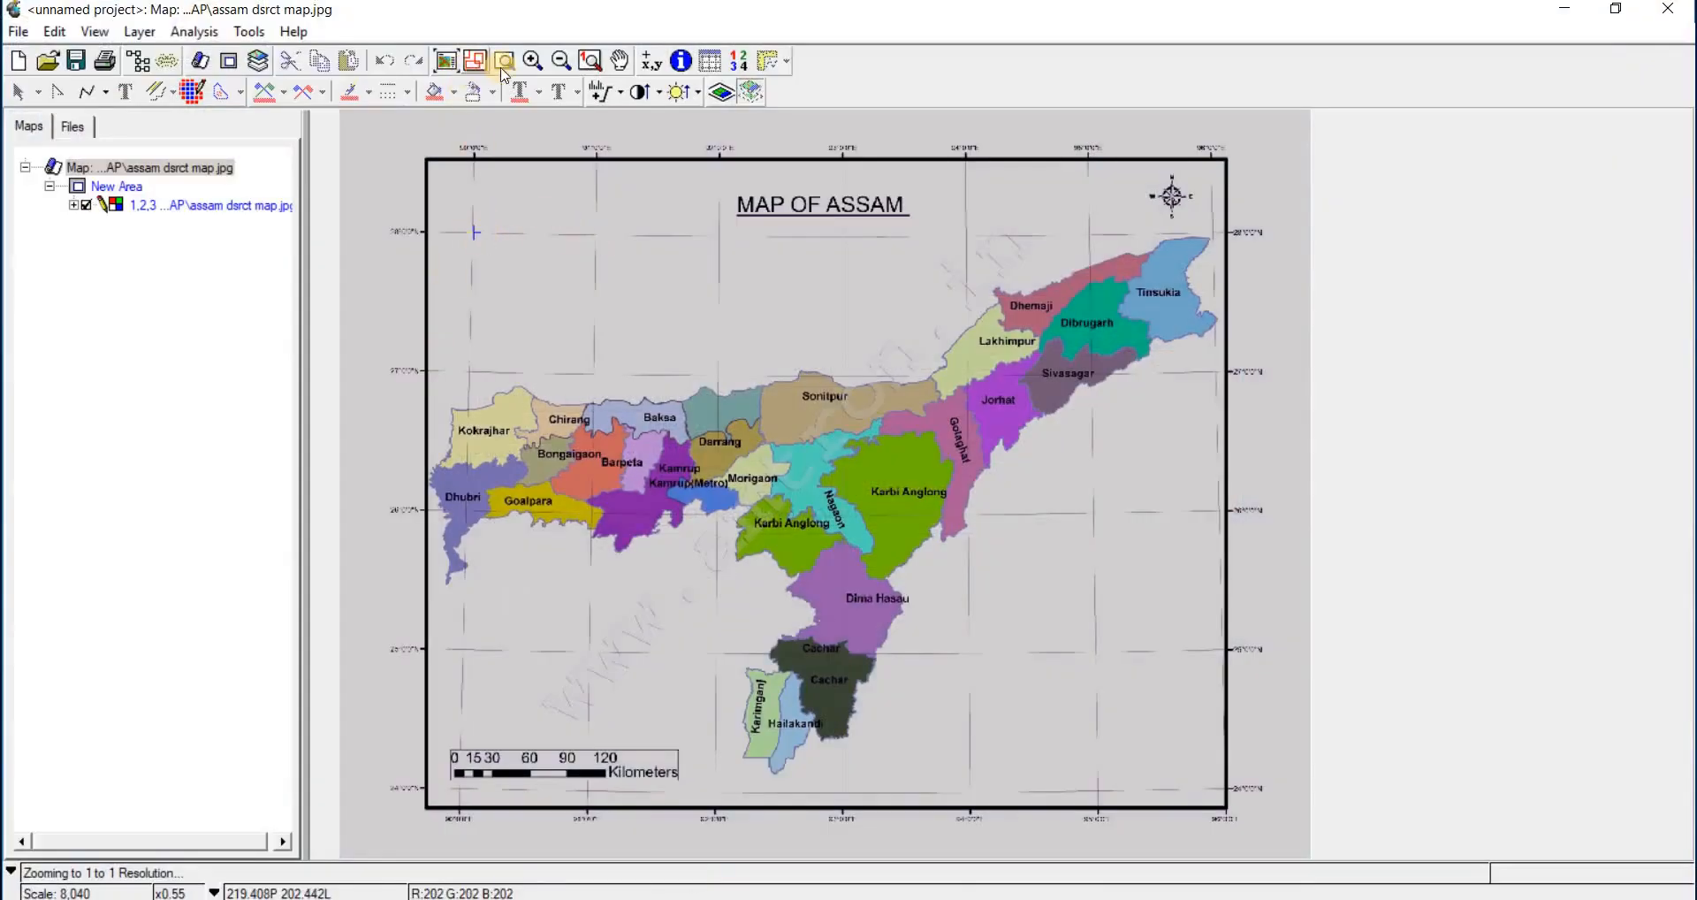
click(537, 64)
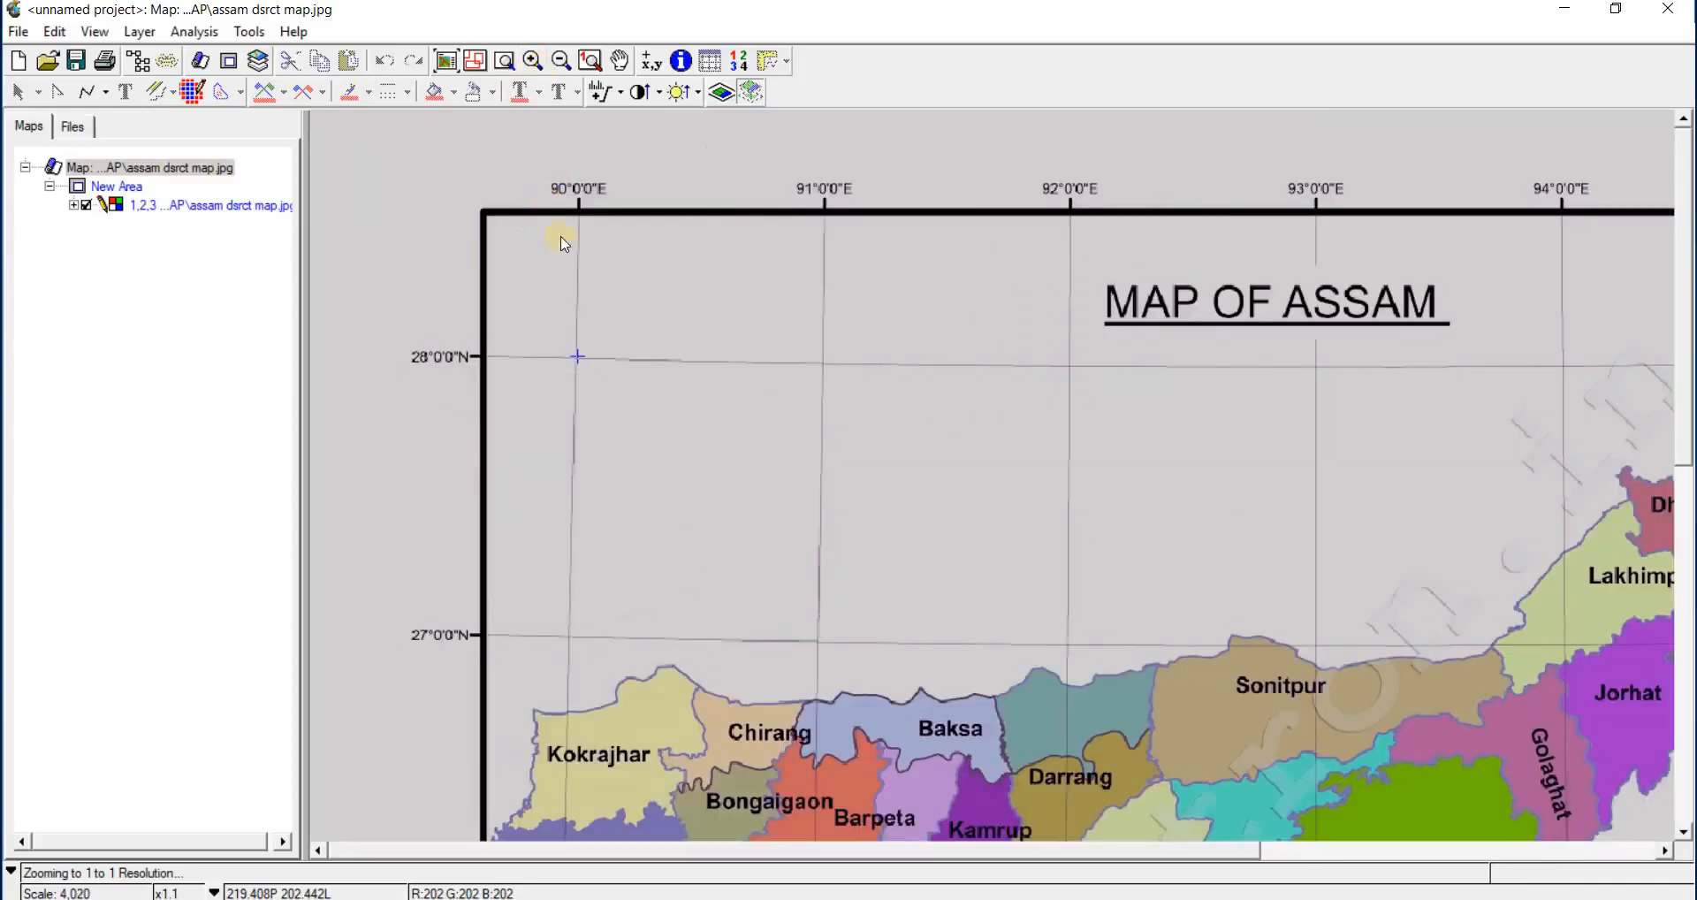
click(577, 357)
click(823, 363)
click(825, 363)
click(579, 359)
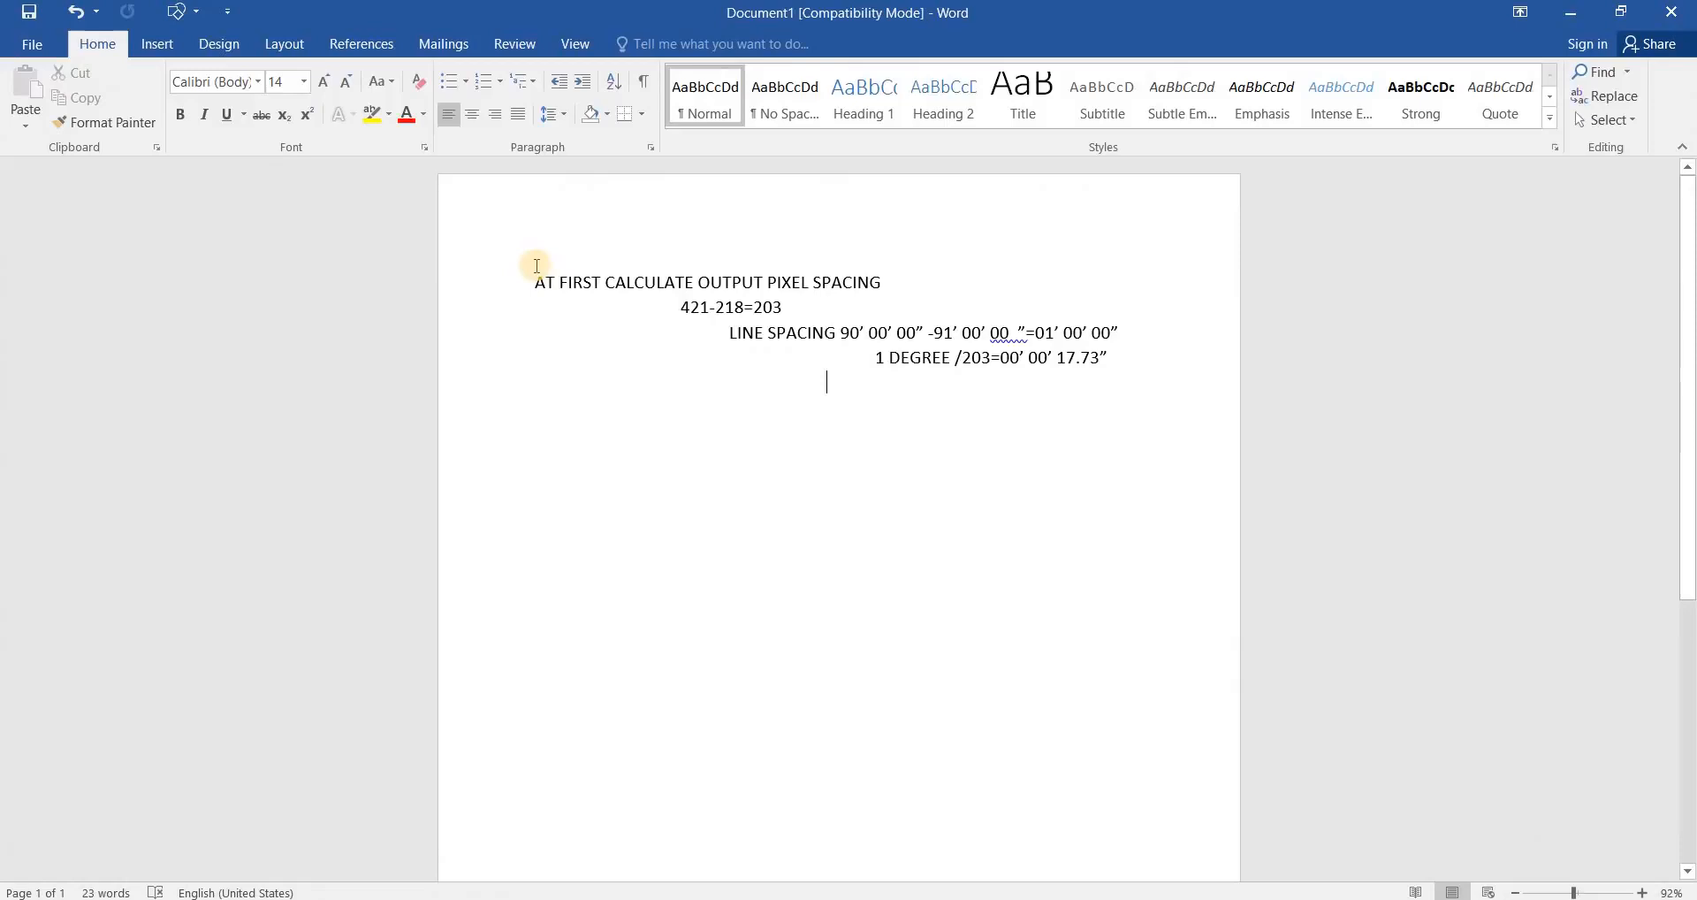
- In the Word document, set the font size of all the pixel spacing calculation text to 18
drag(536, 265, 1073, 353)
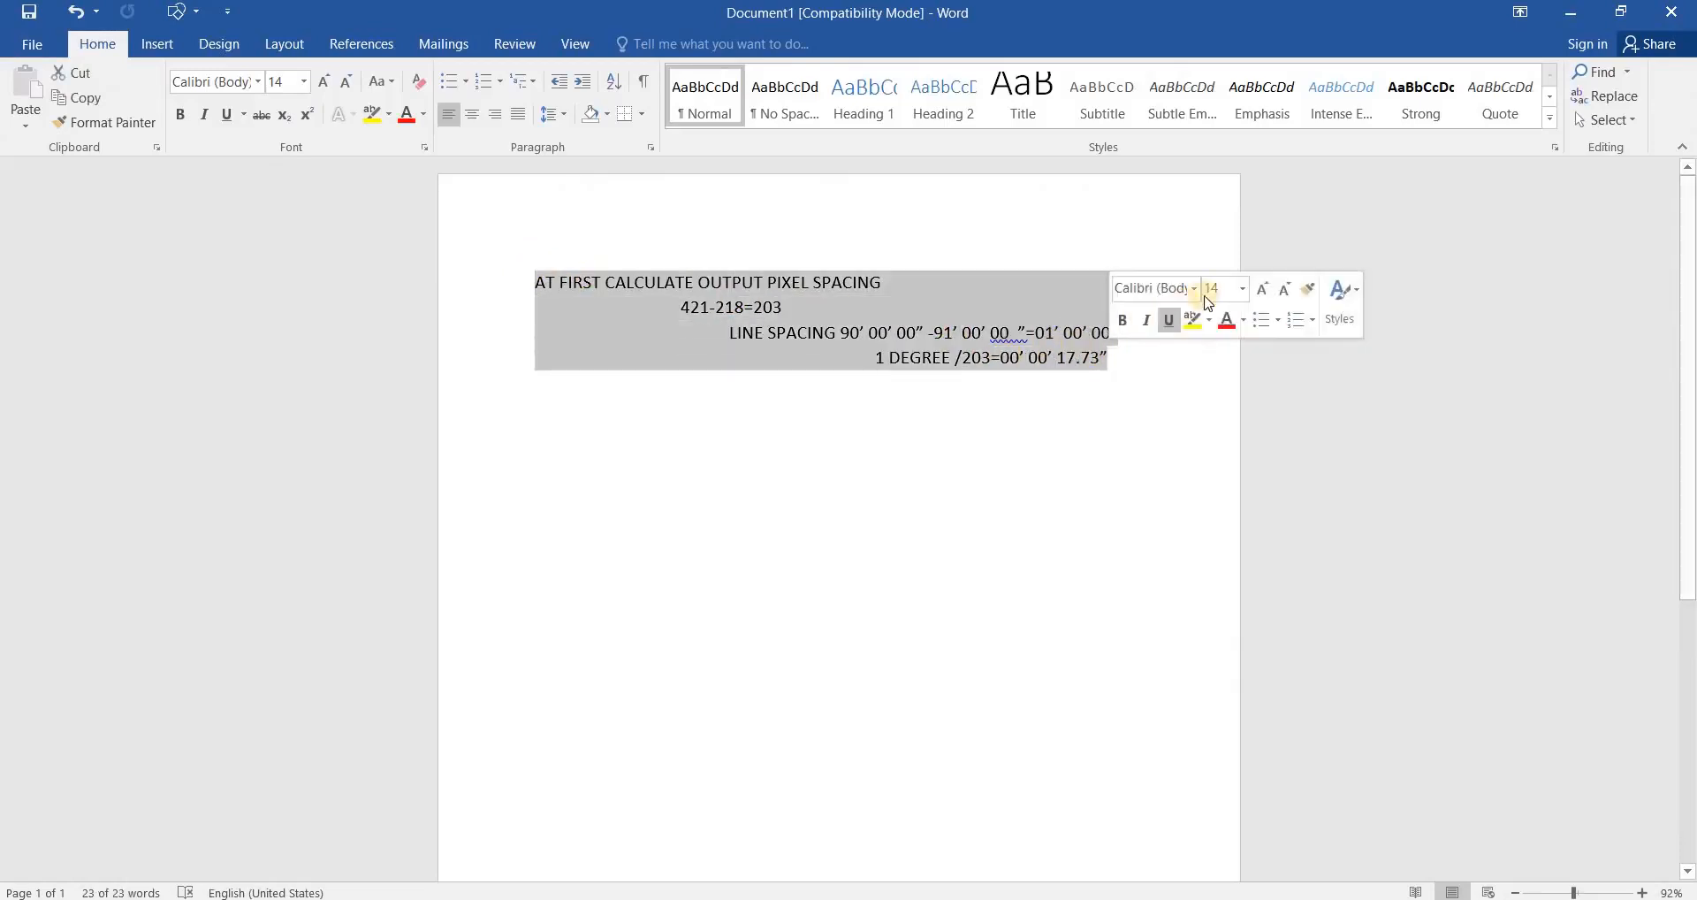
click(1242, 291)
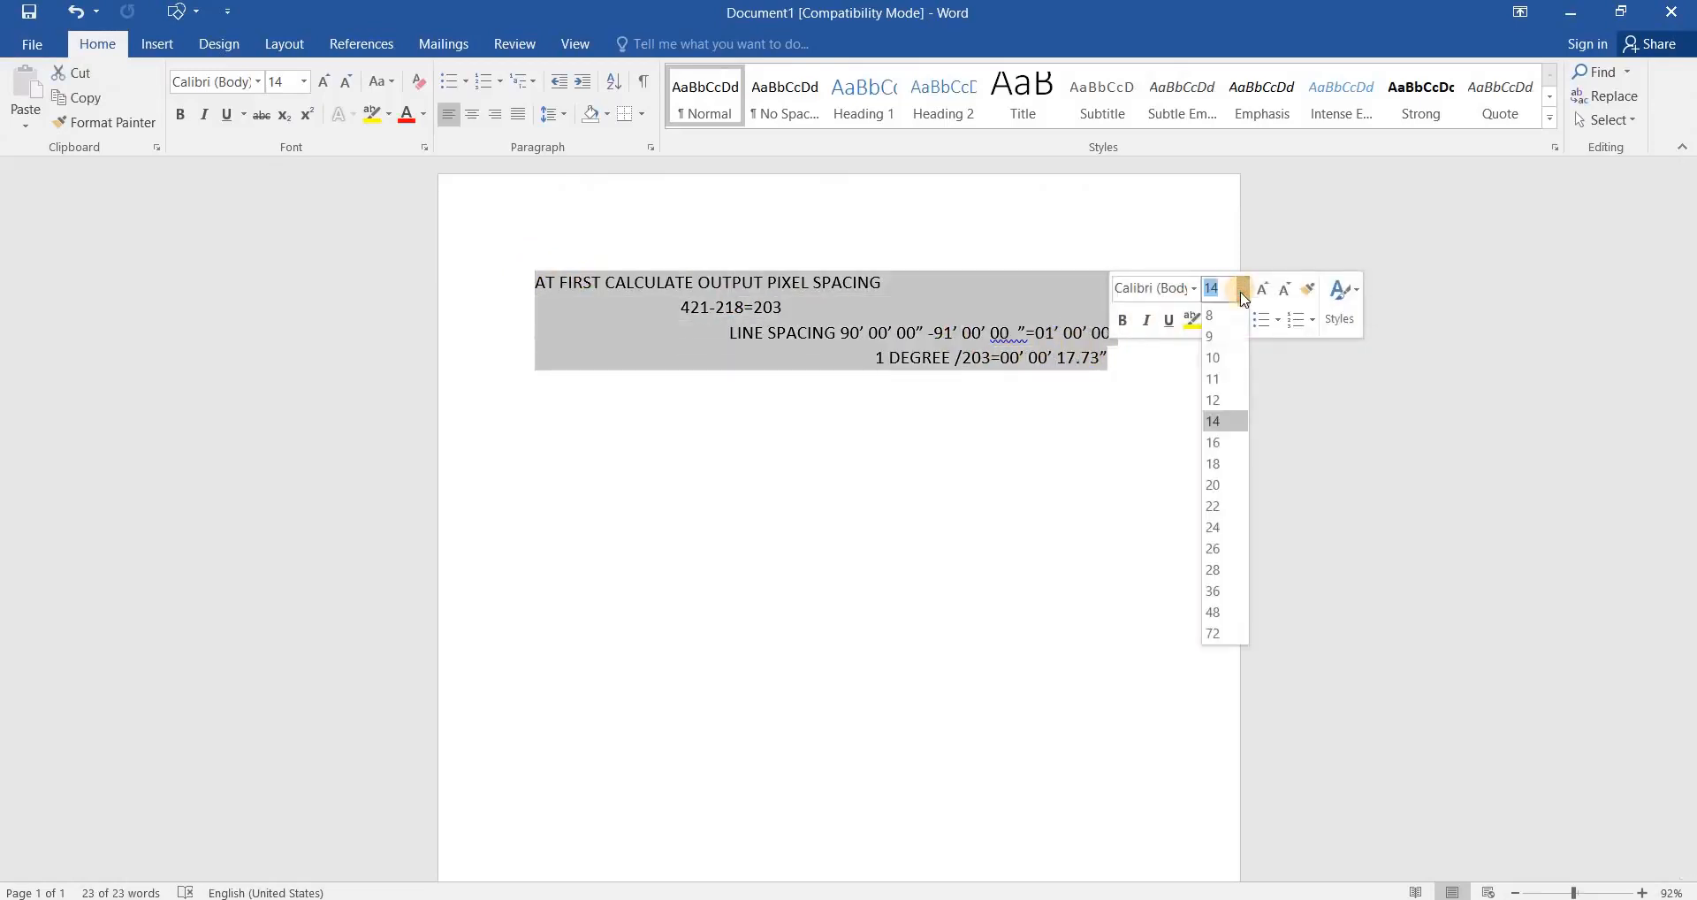
click(1218, 463)
click(1043, 508)
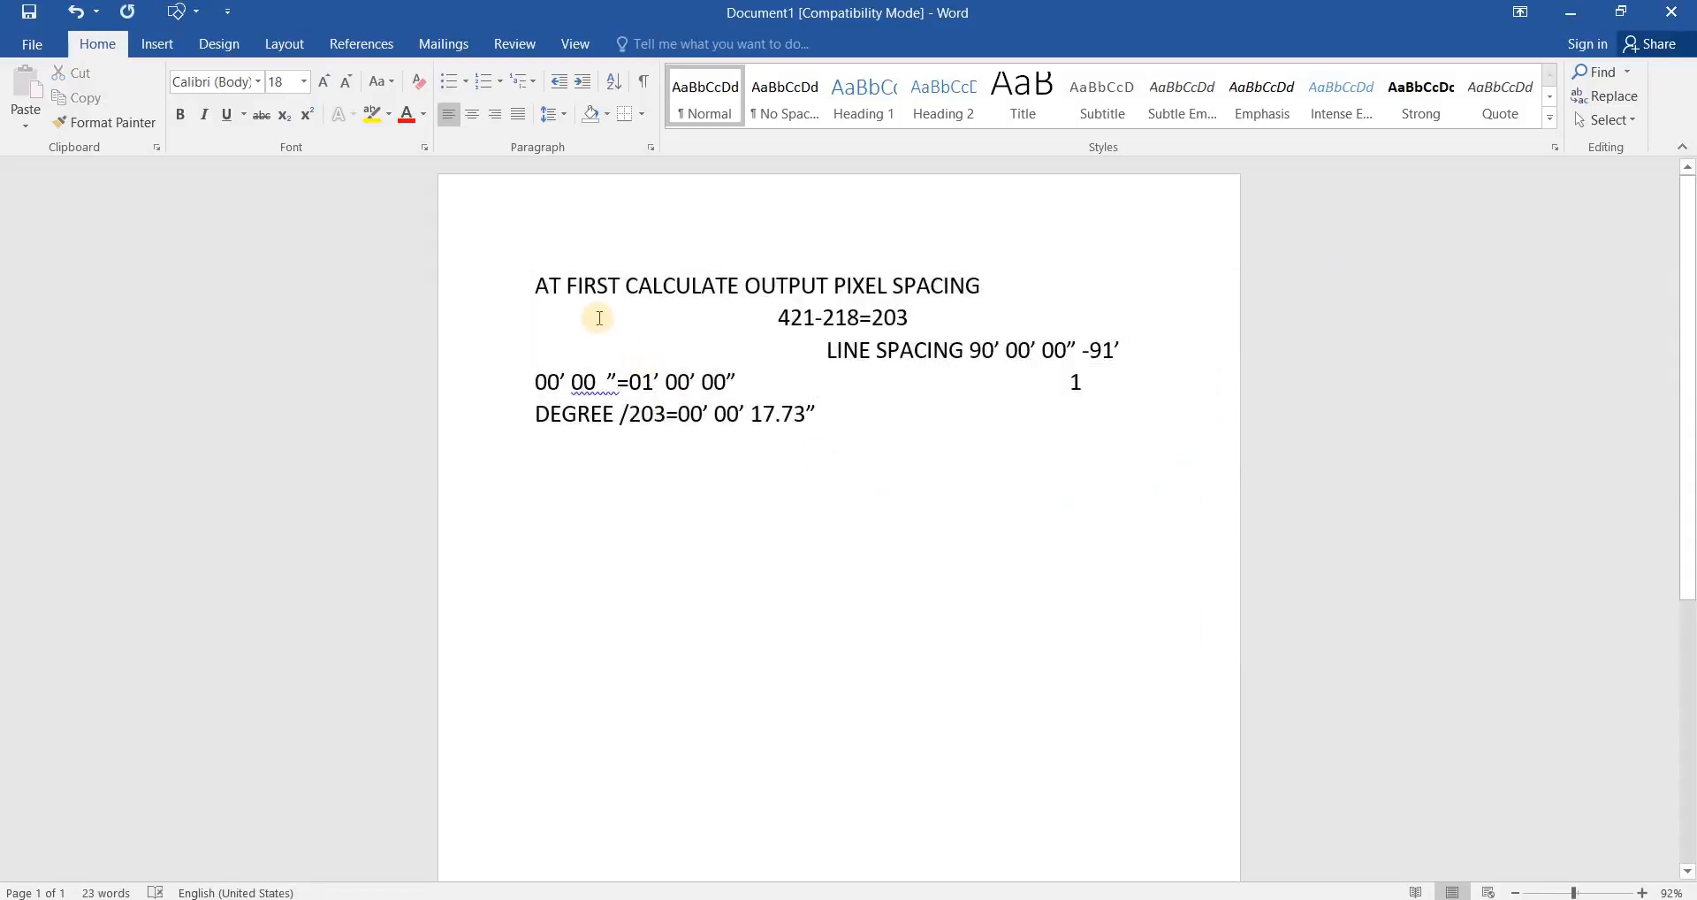
- Move the stray 1 at the end of the fourth line to directly before DEGREE in the last line
click(624, 287)
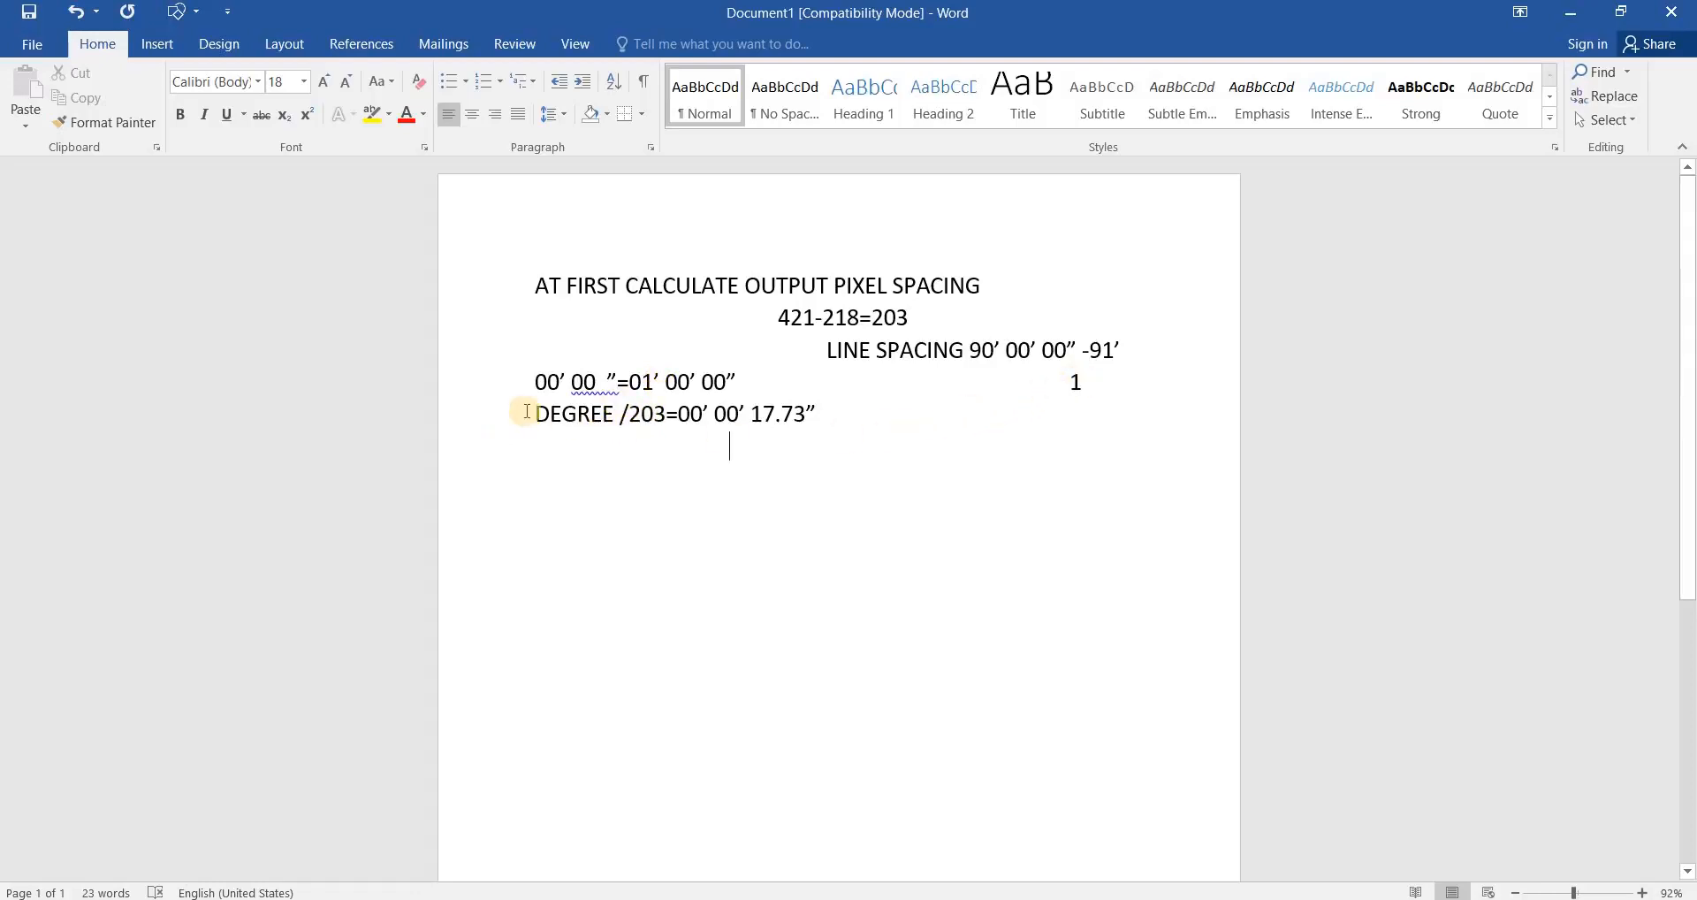
text(1)
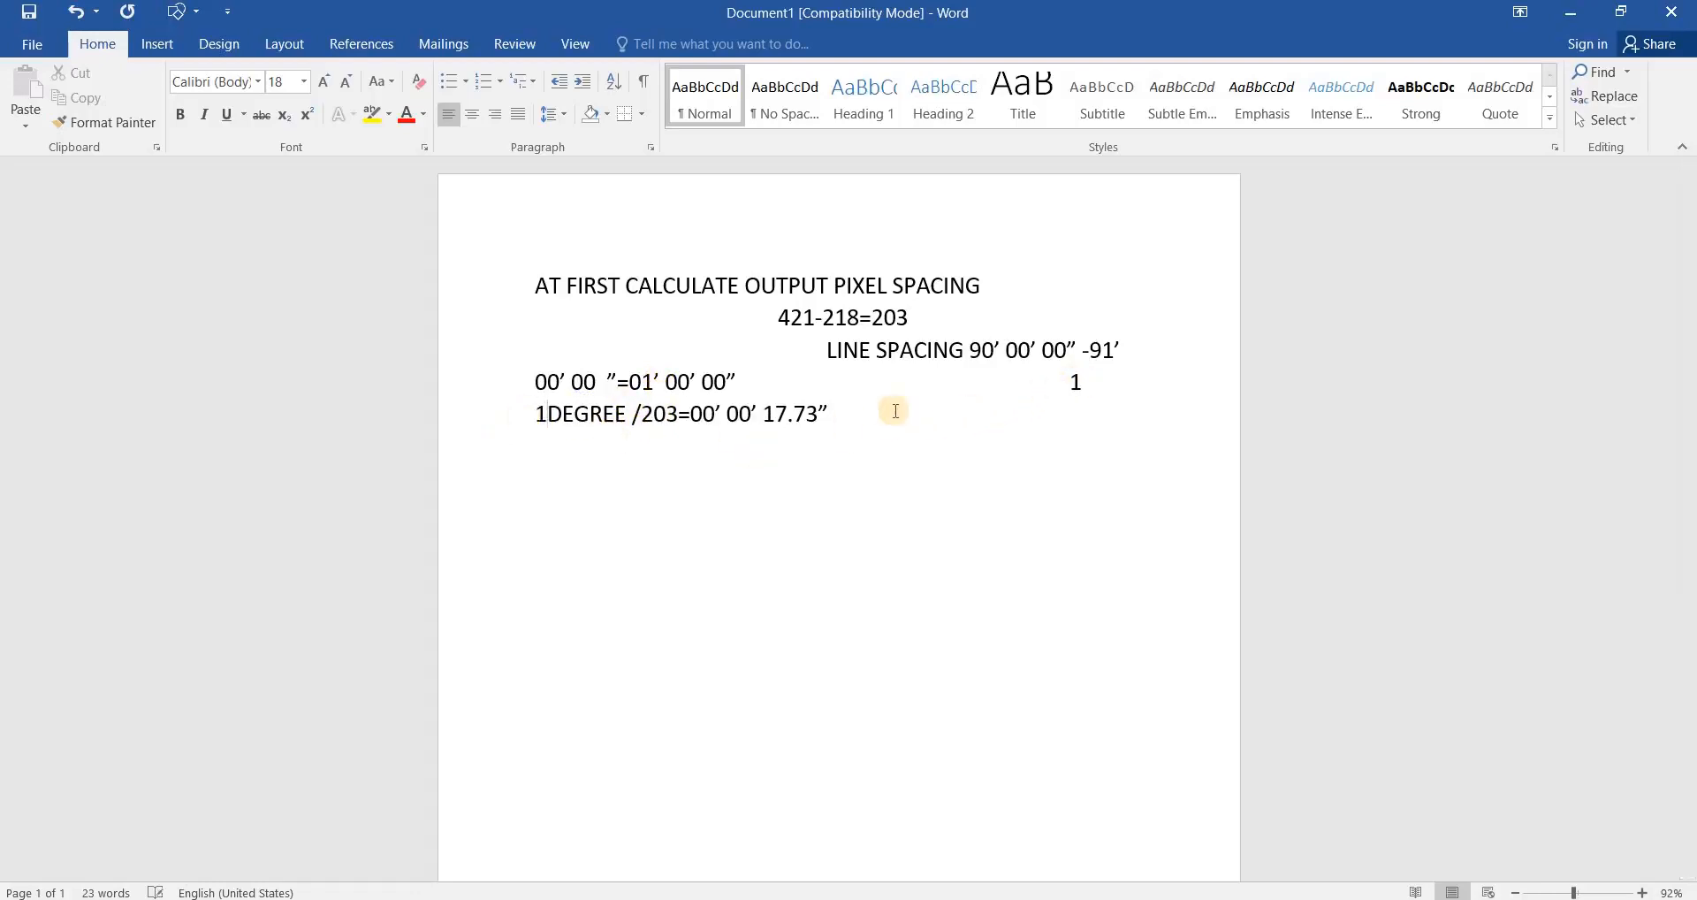
double_click(1079, 381)
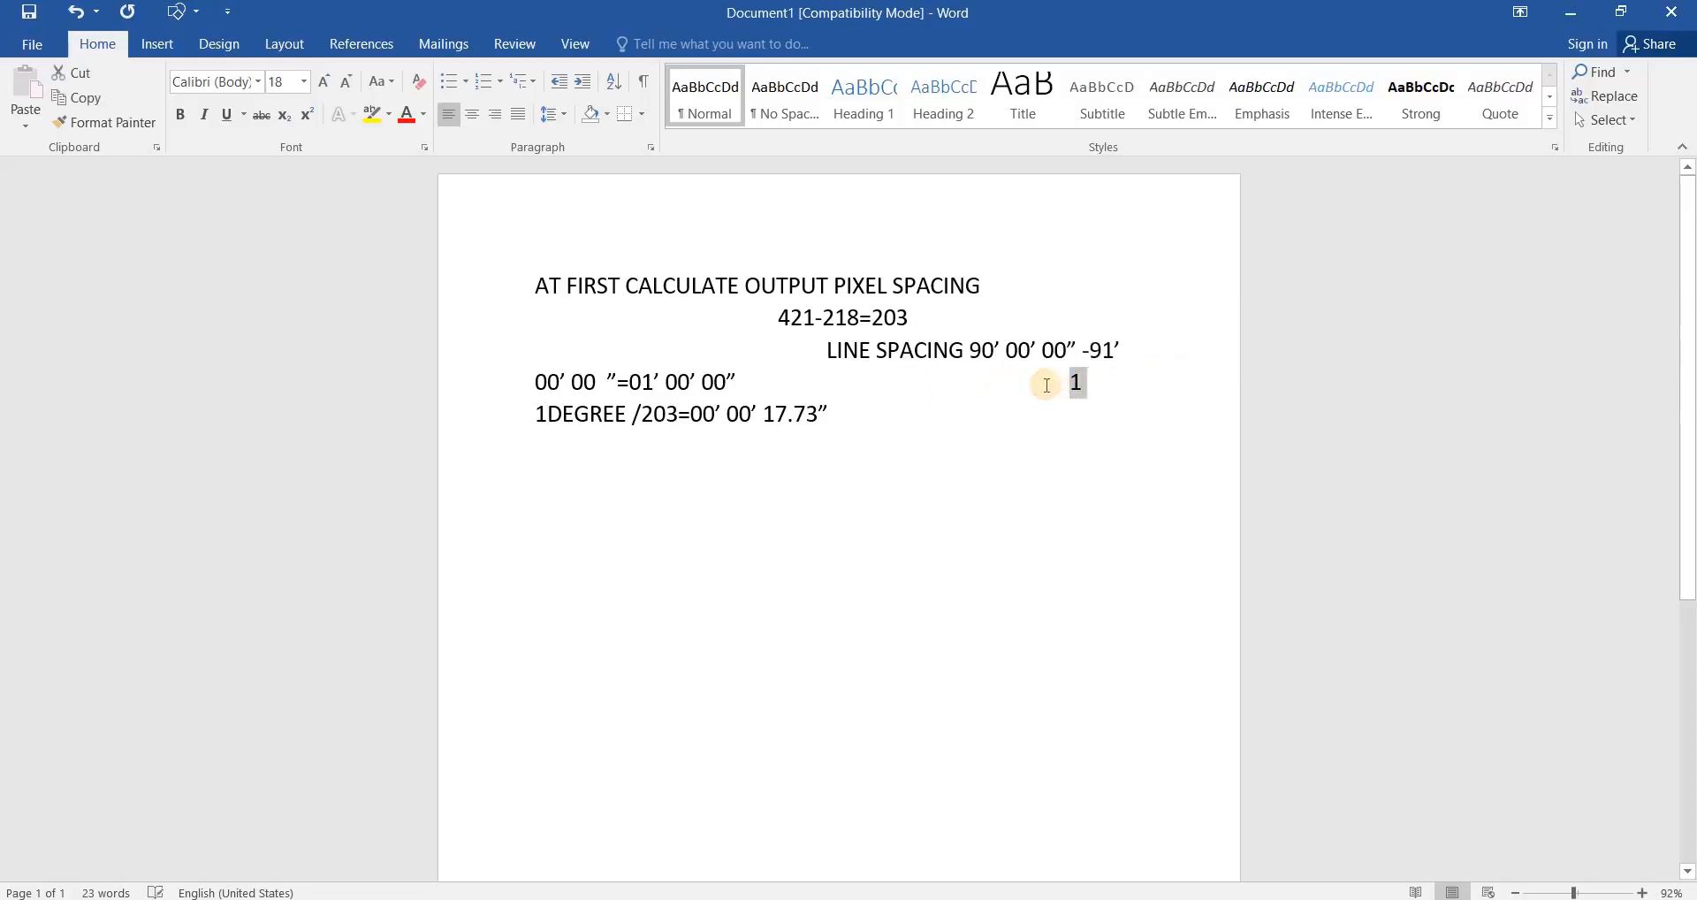
key(Delete)
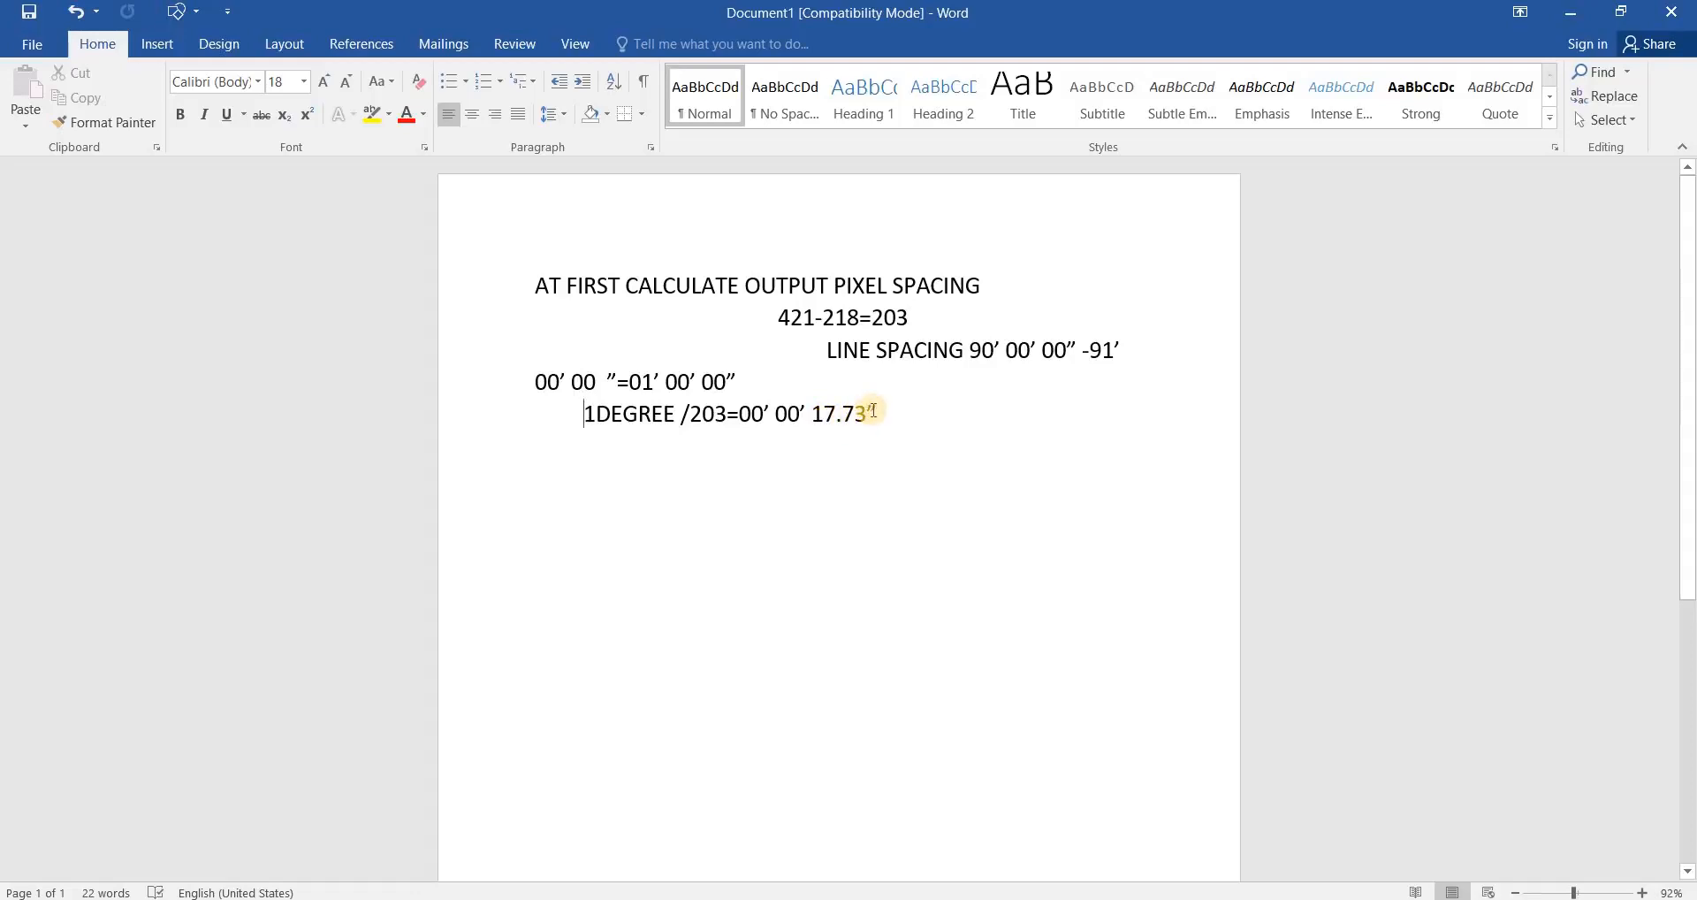
- Back in OrthoEngine, set output pixel and line spacing to 0d00'17.73", base the GCP projection on the output projection, and accept
click(1566, 14)
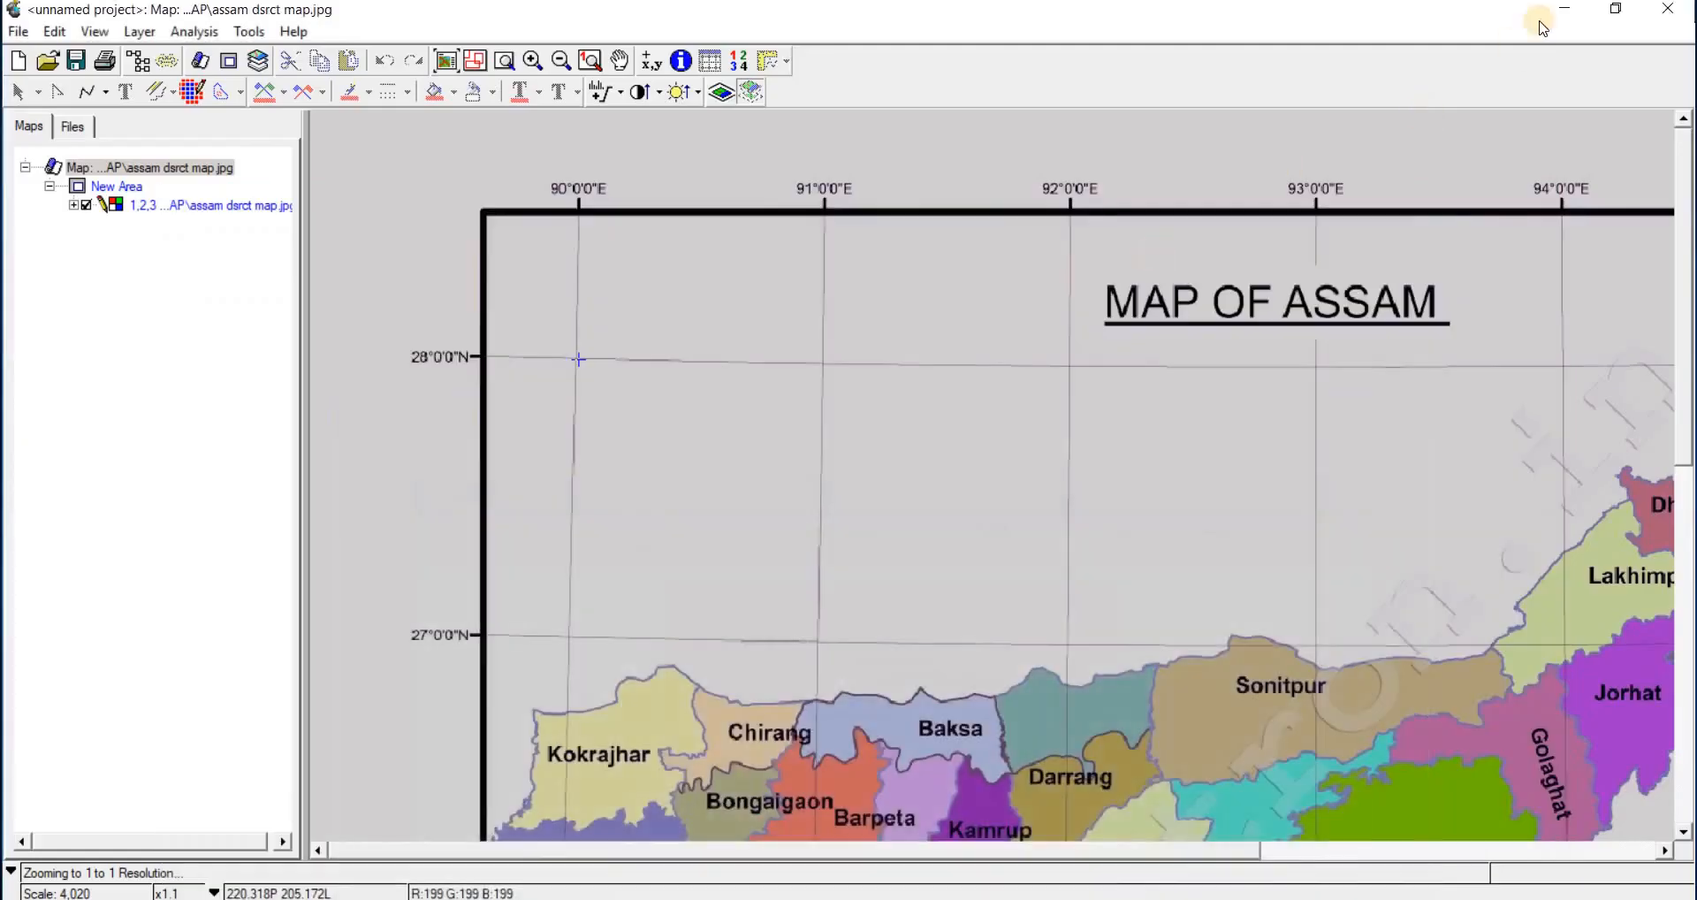
click(1565, 11)
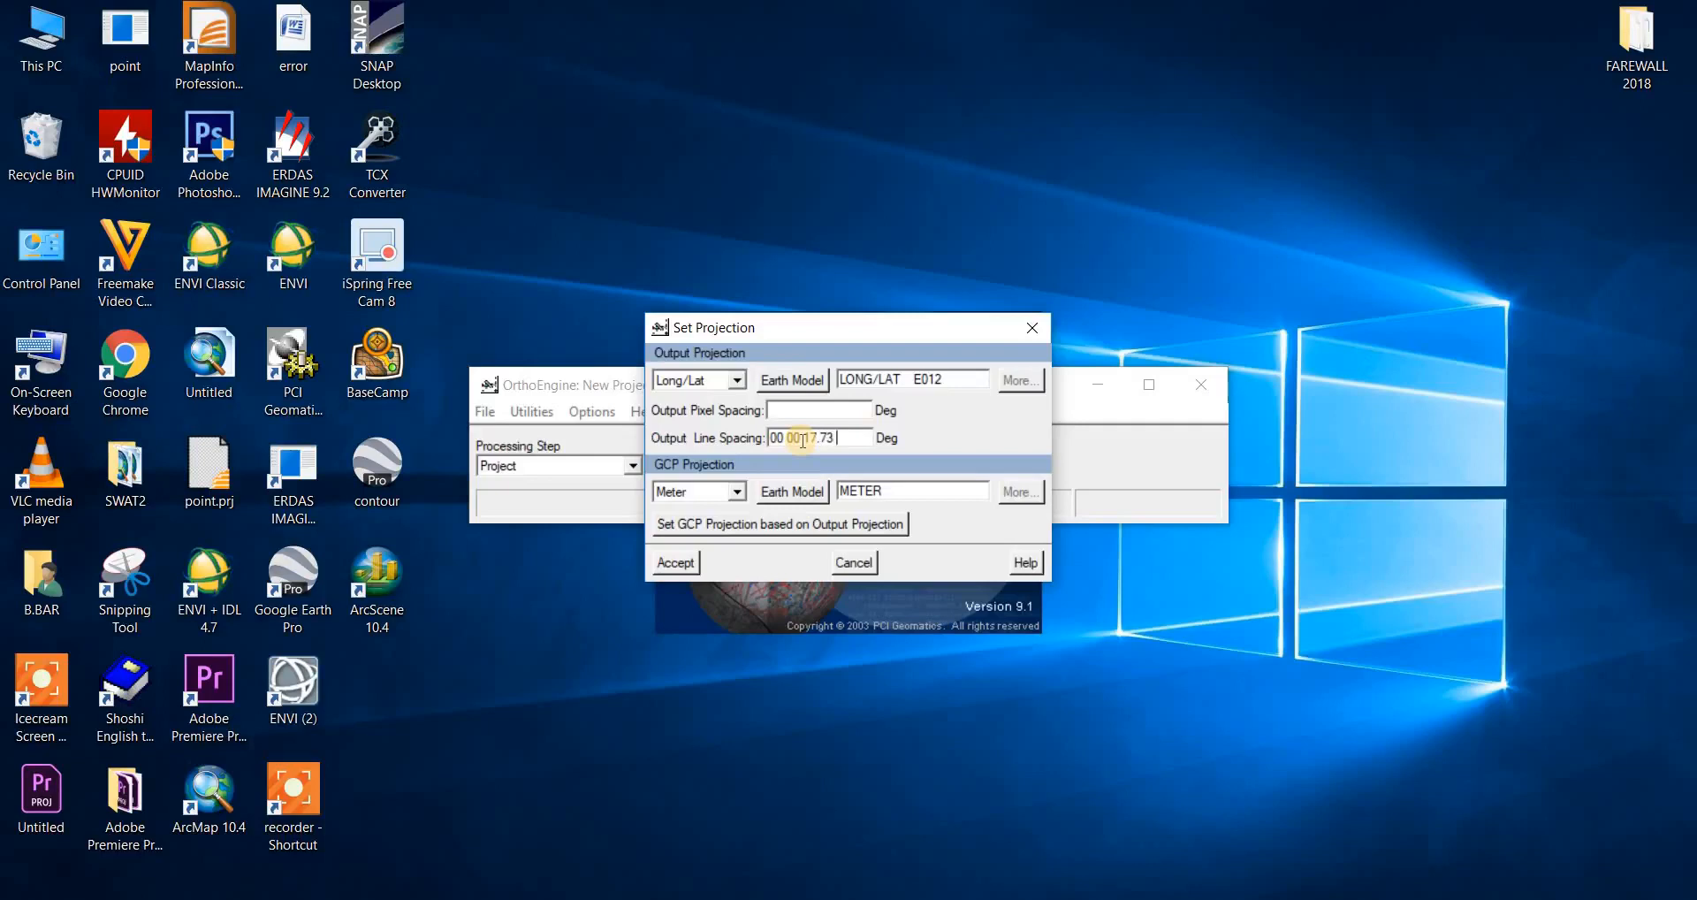
click(796, 530)
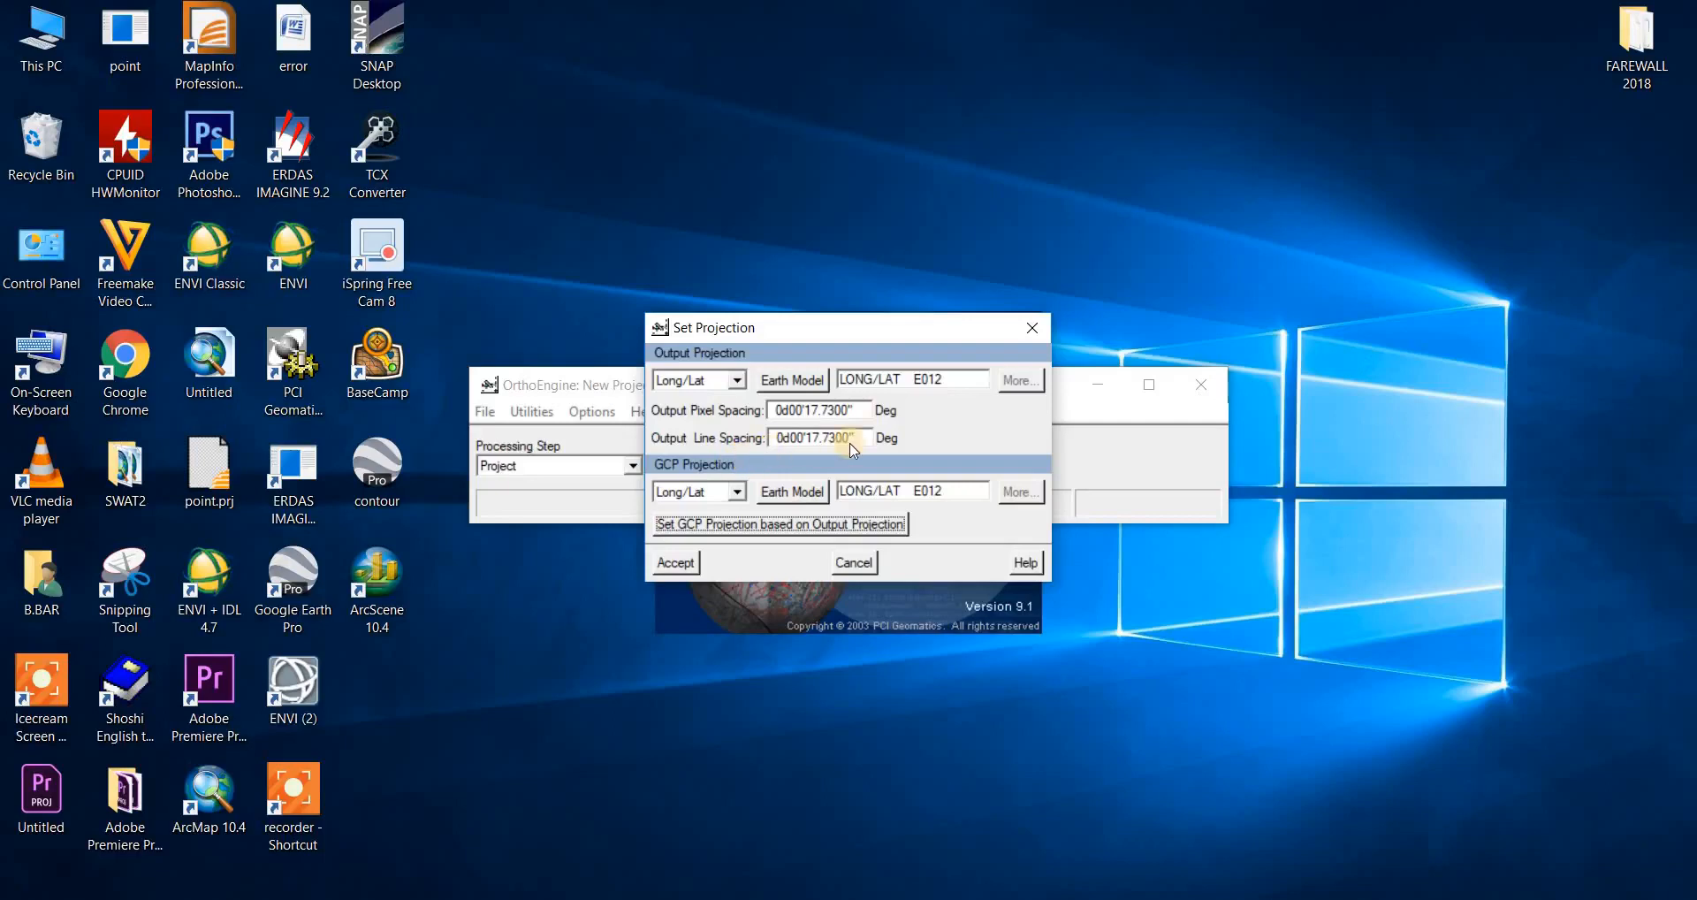
click(685, 563)
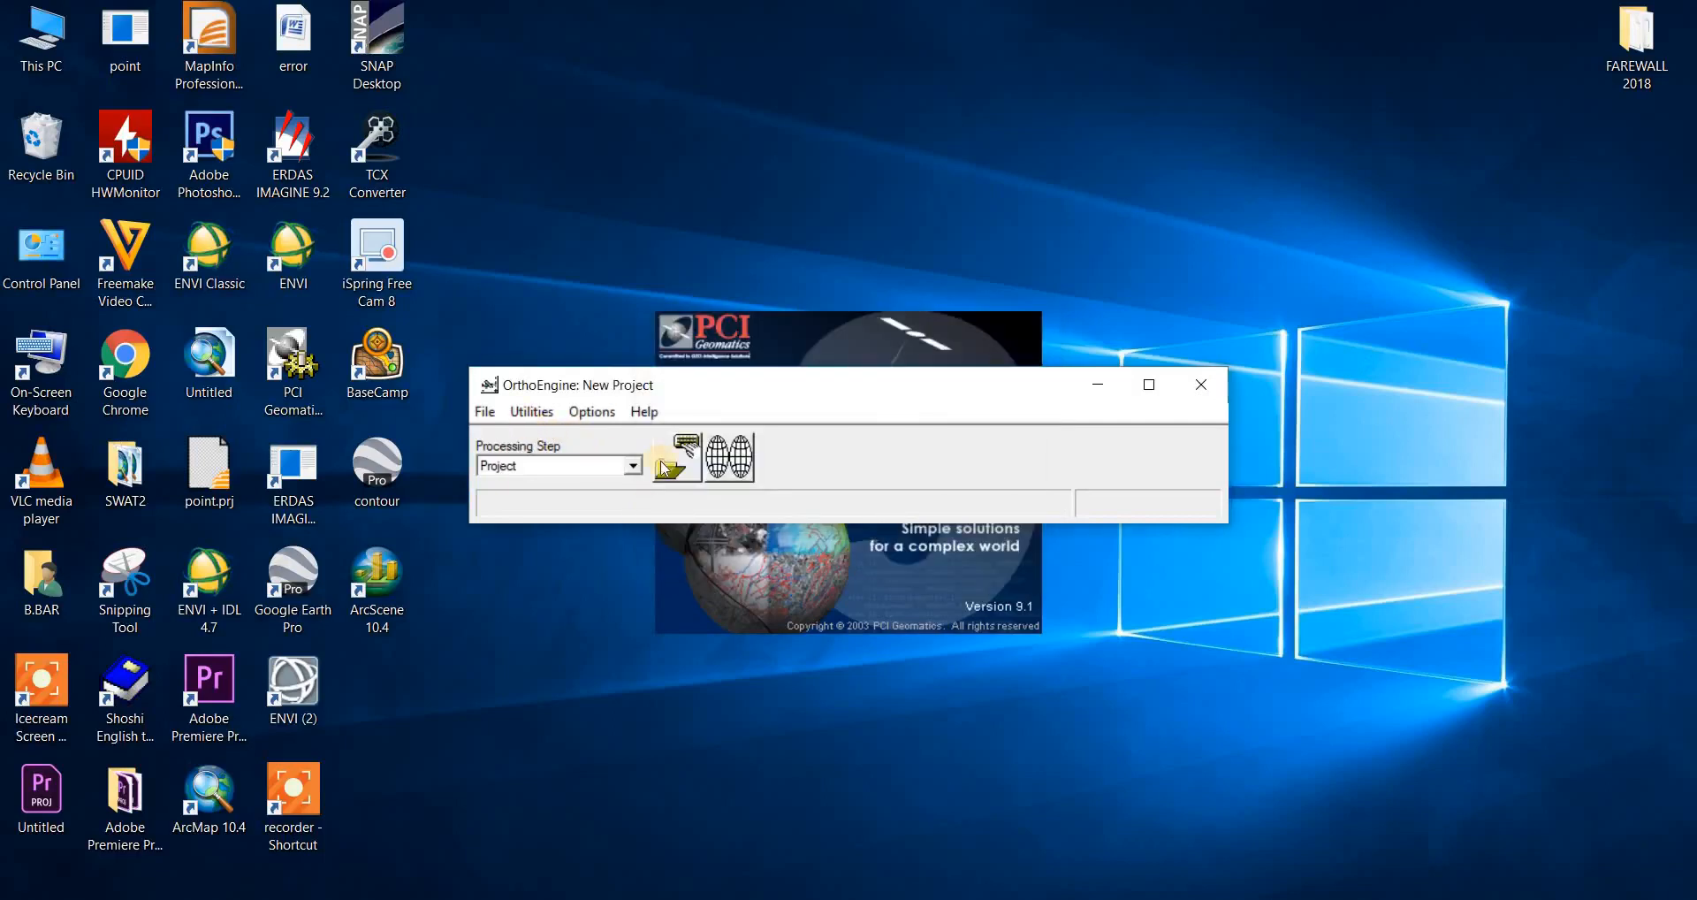
- Set the processing step to GCP Collection and bring up the list of uncorrected images to open
click(635, 466)
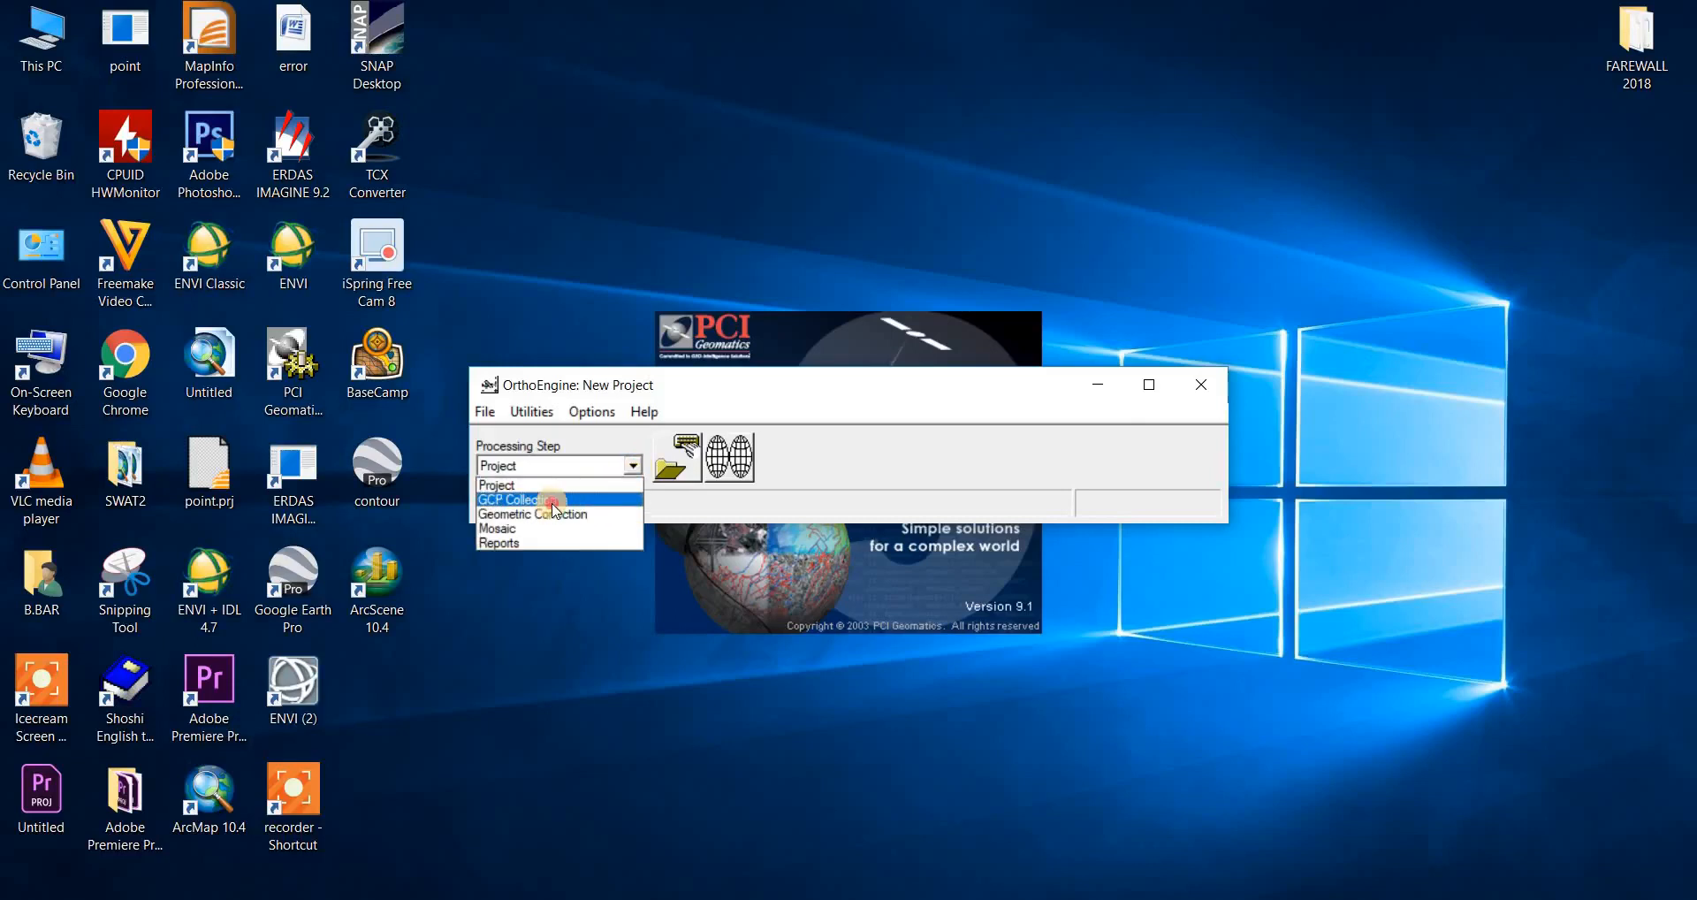
click(552, 500)
click(695, 457)
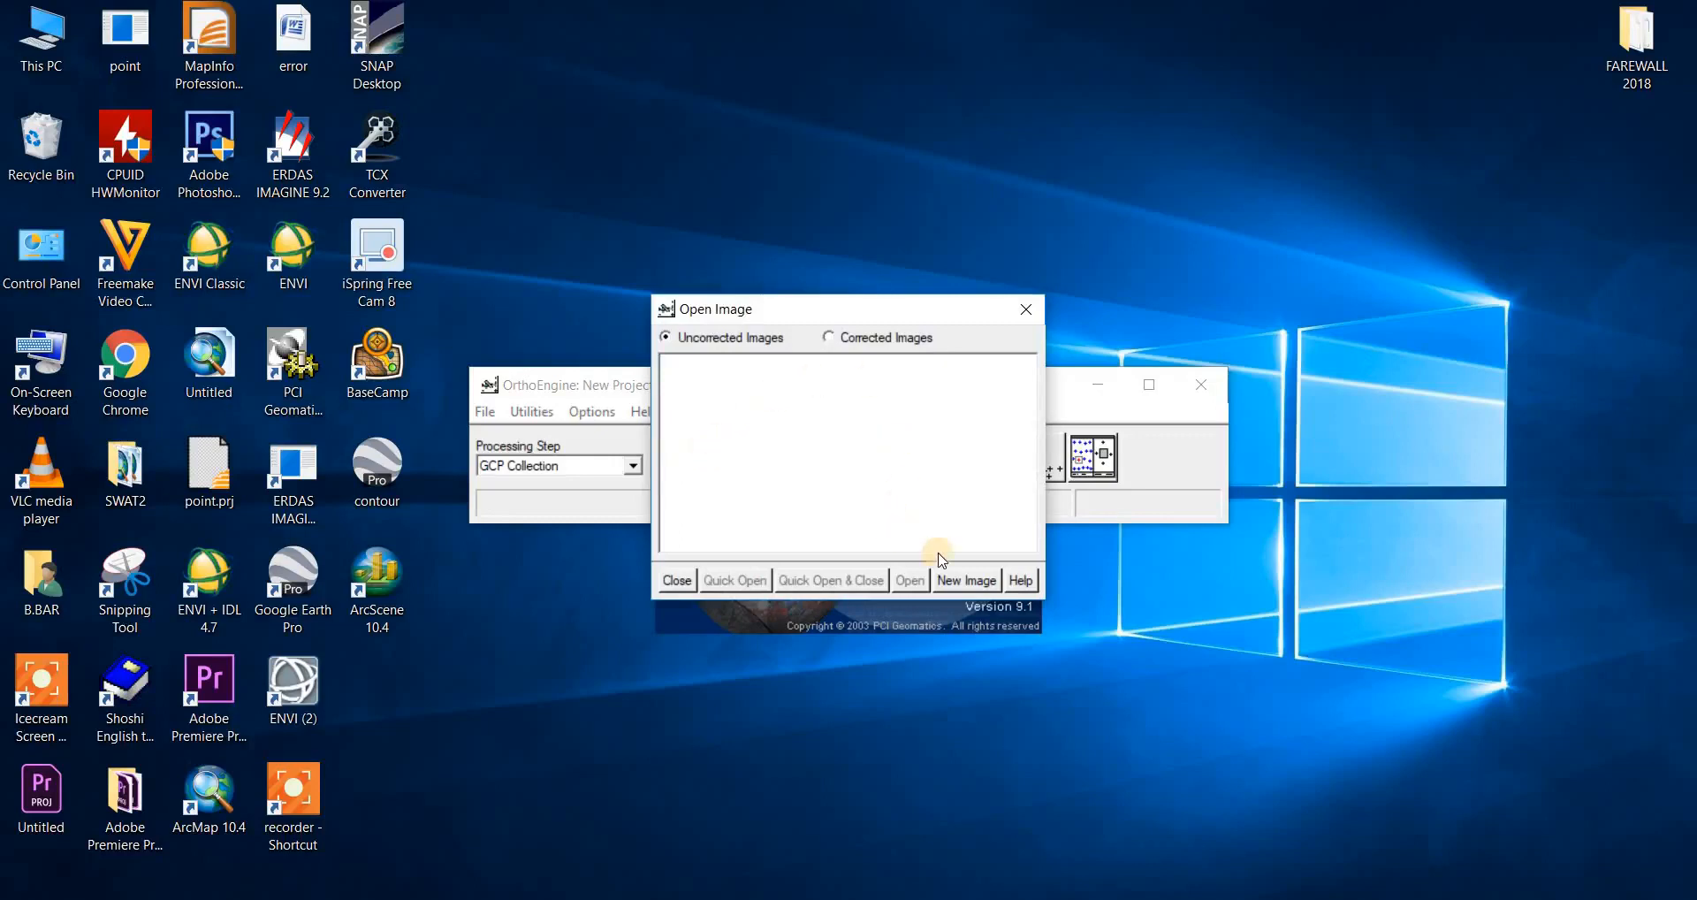
- Add a new uncorrected image, browsing on drive D: through REMOTE SENSING AND GIS and RS &GIS to the ROW MAP folder
click(967, 581)
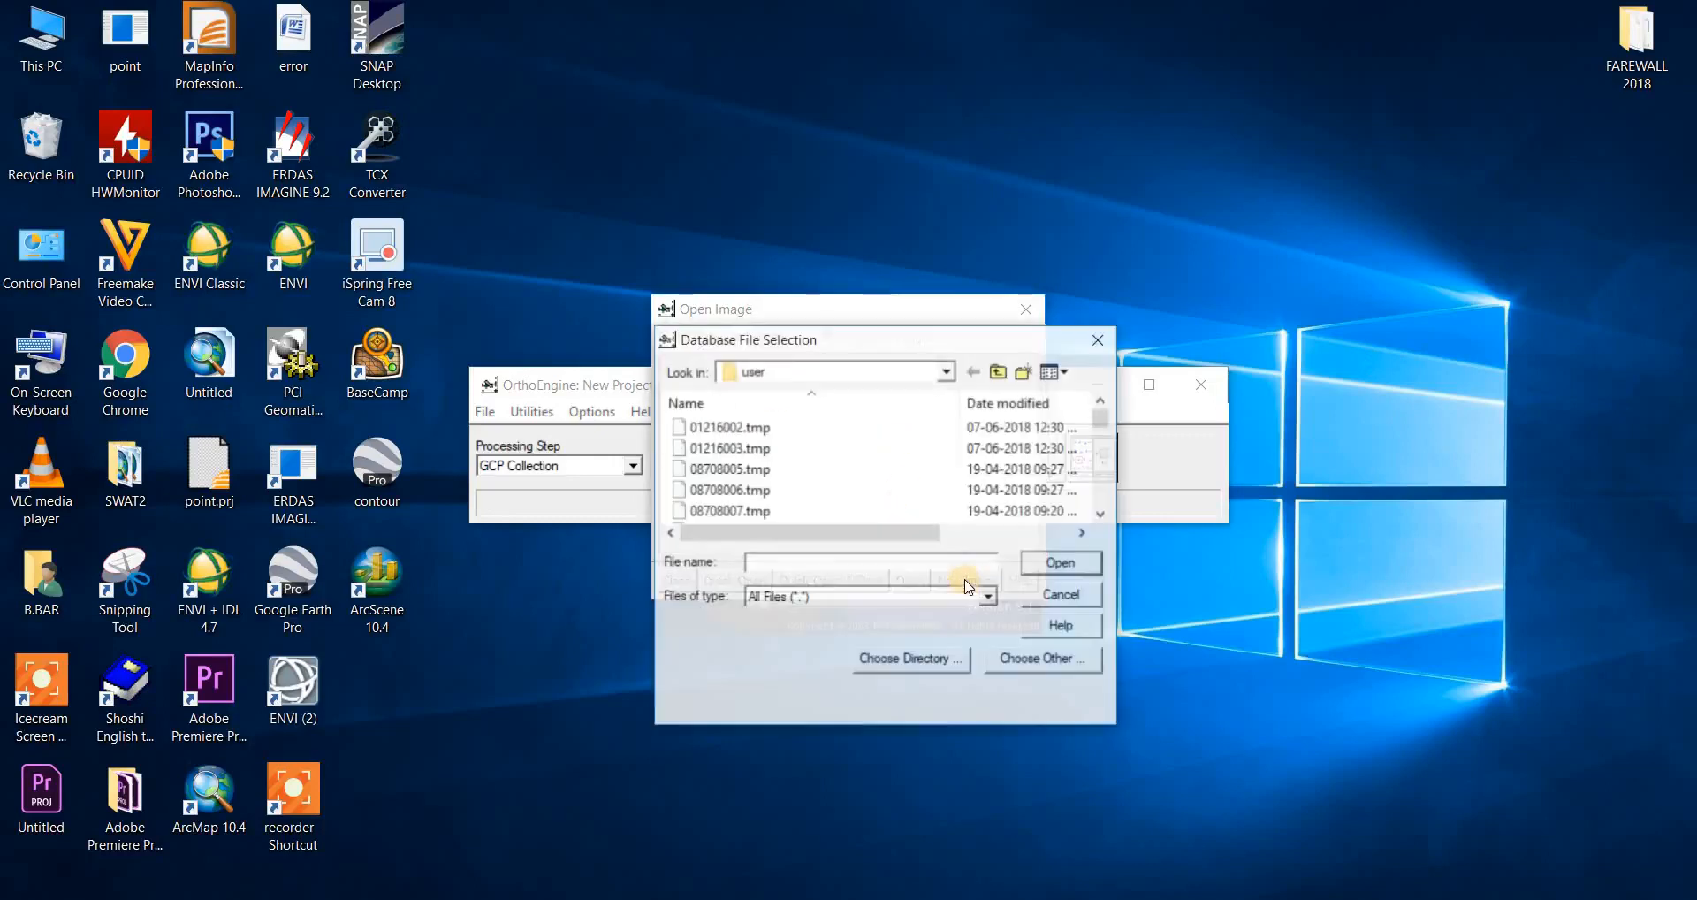
click(949, 374)
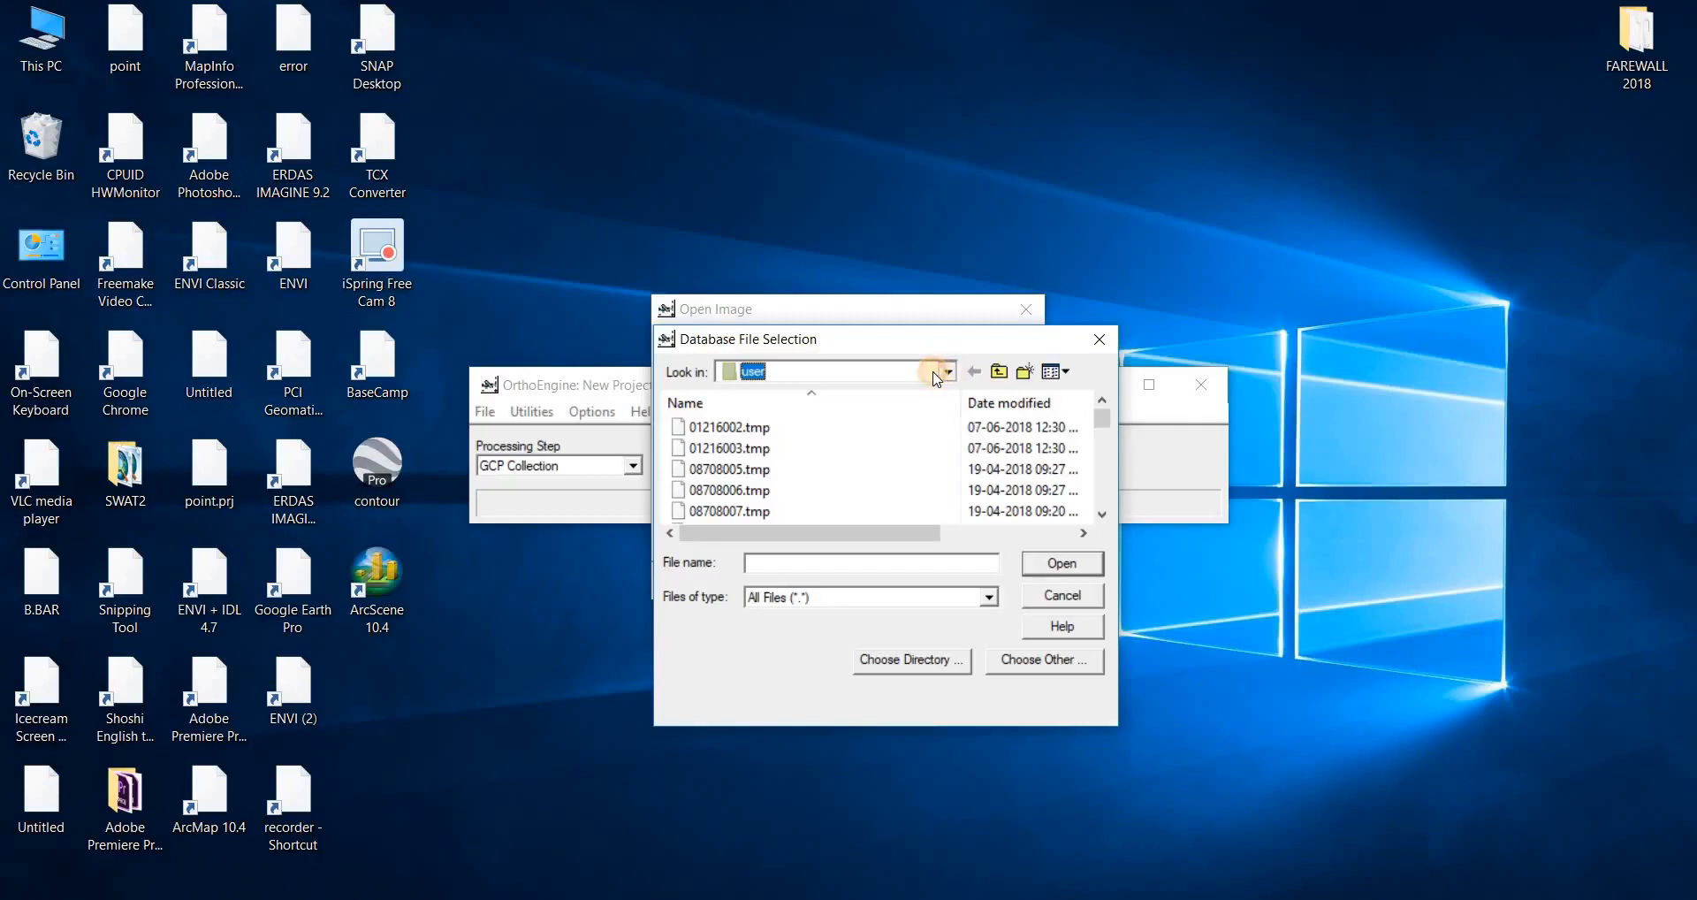
click(939, 373)
click(933, 409)
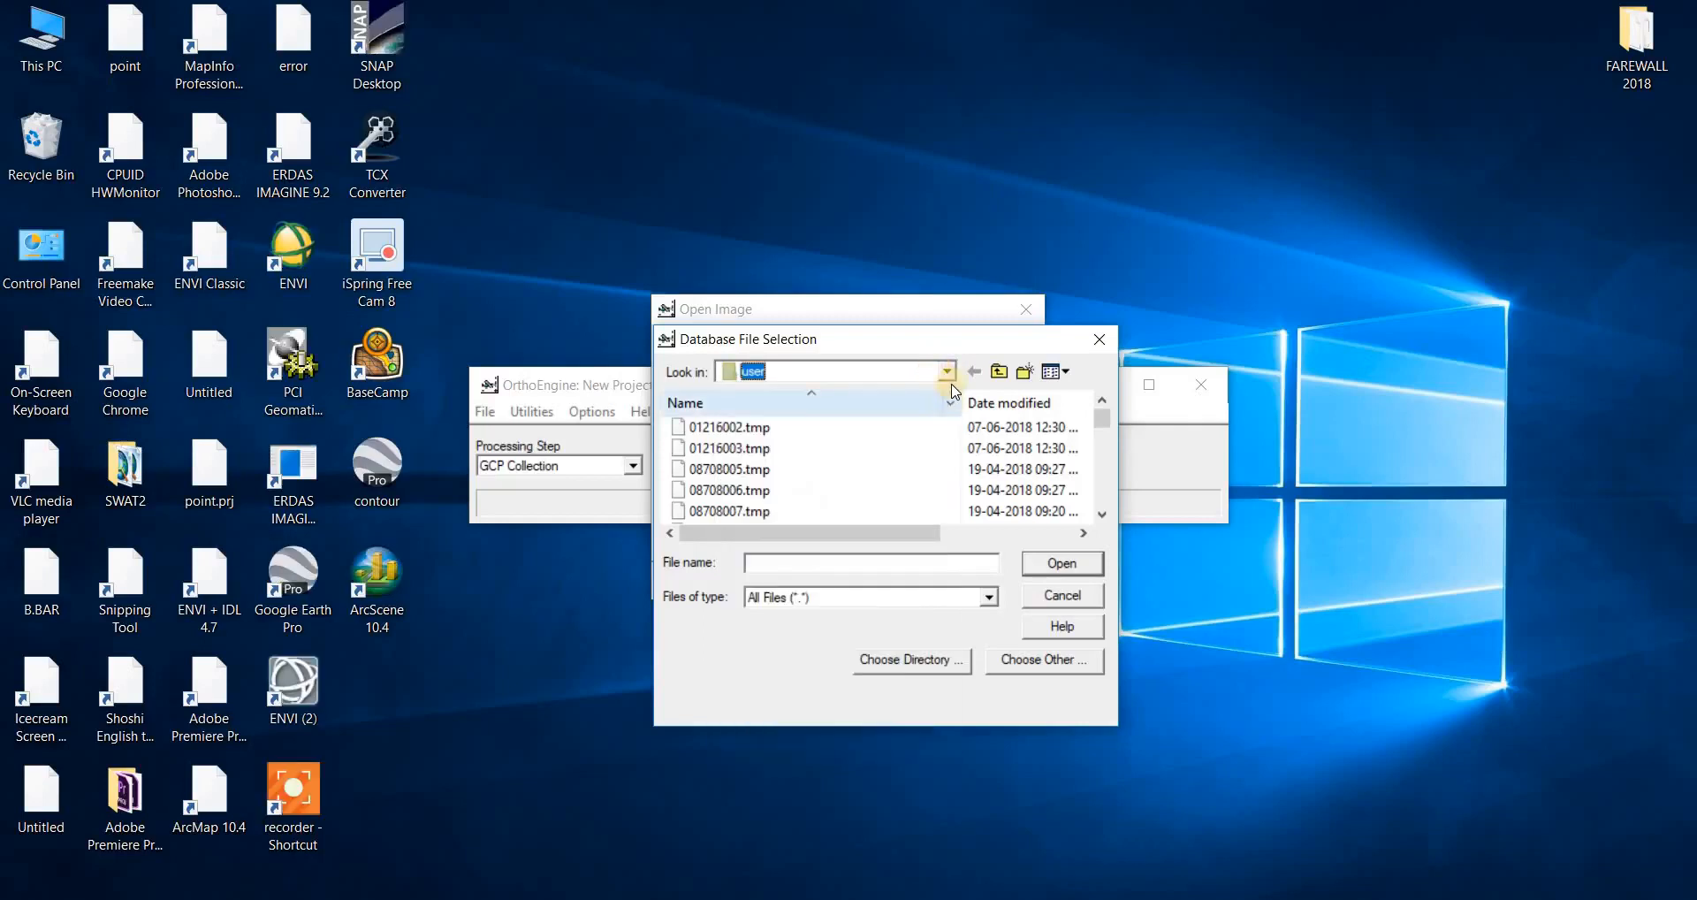
click(946, 372)
click(835, 691)
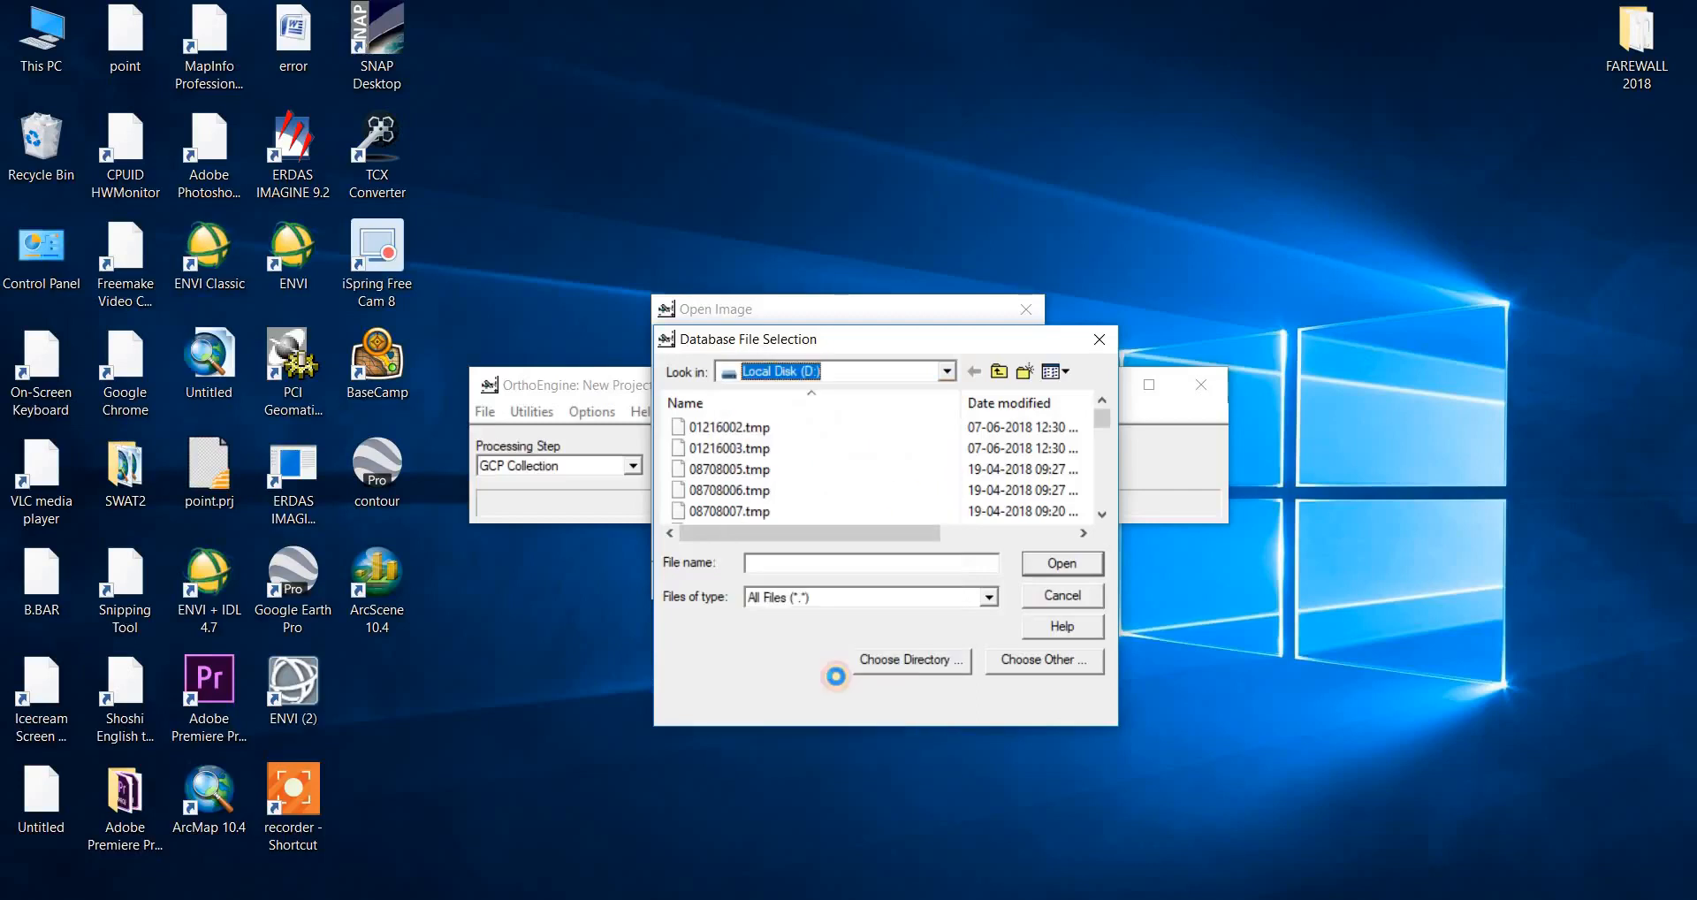
scroll(800, 508, down, 6)
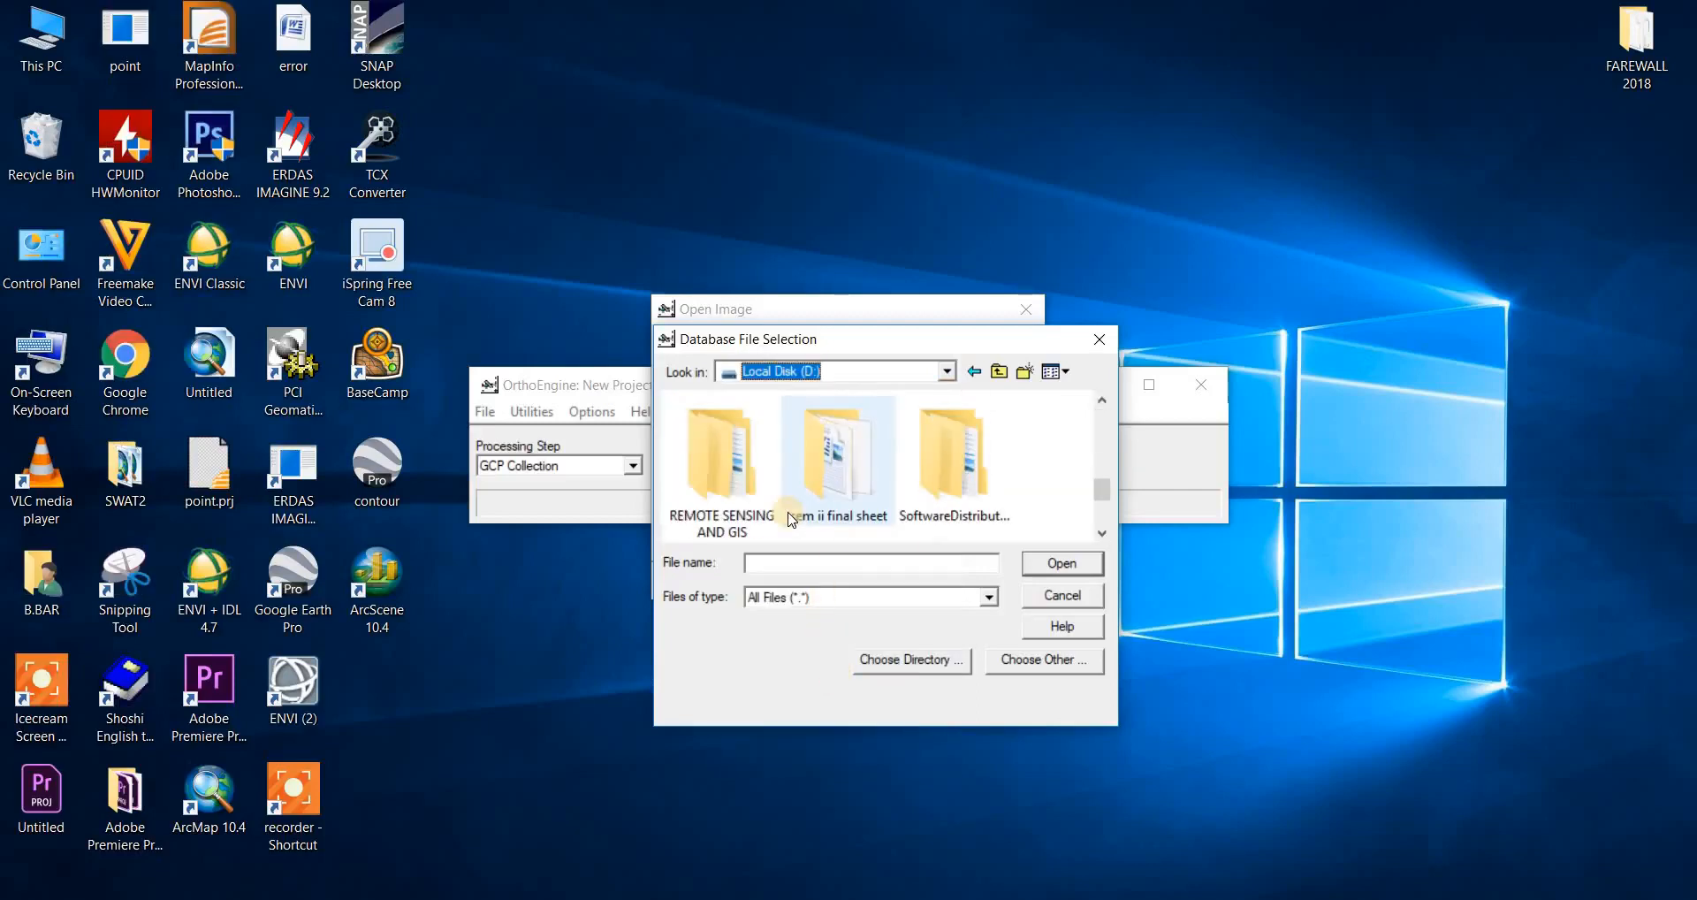
double_click(751, 510)
double_click(734, 510)
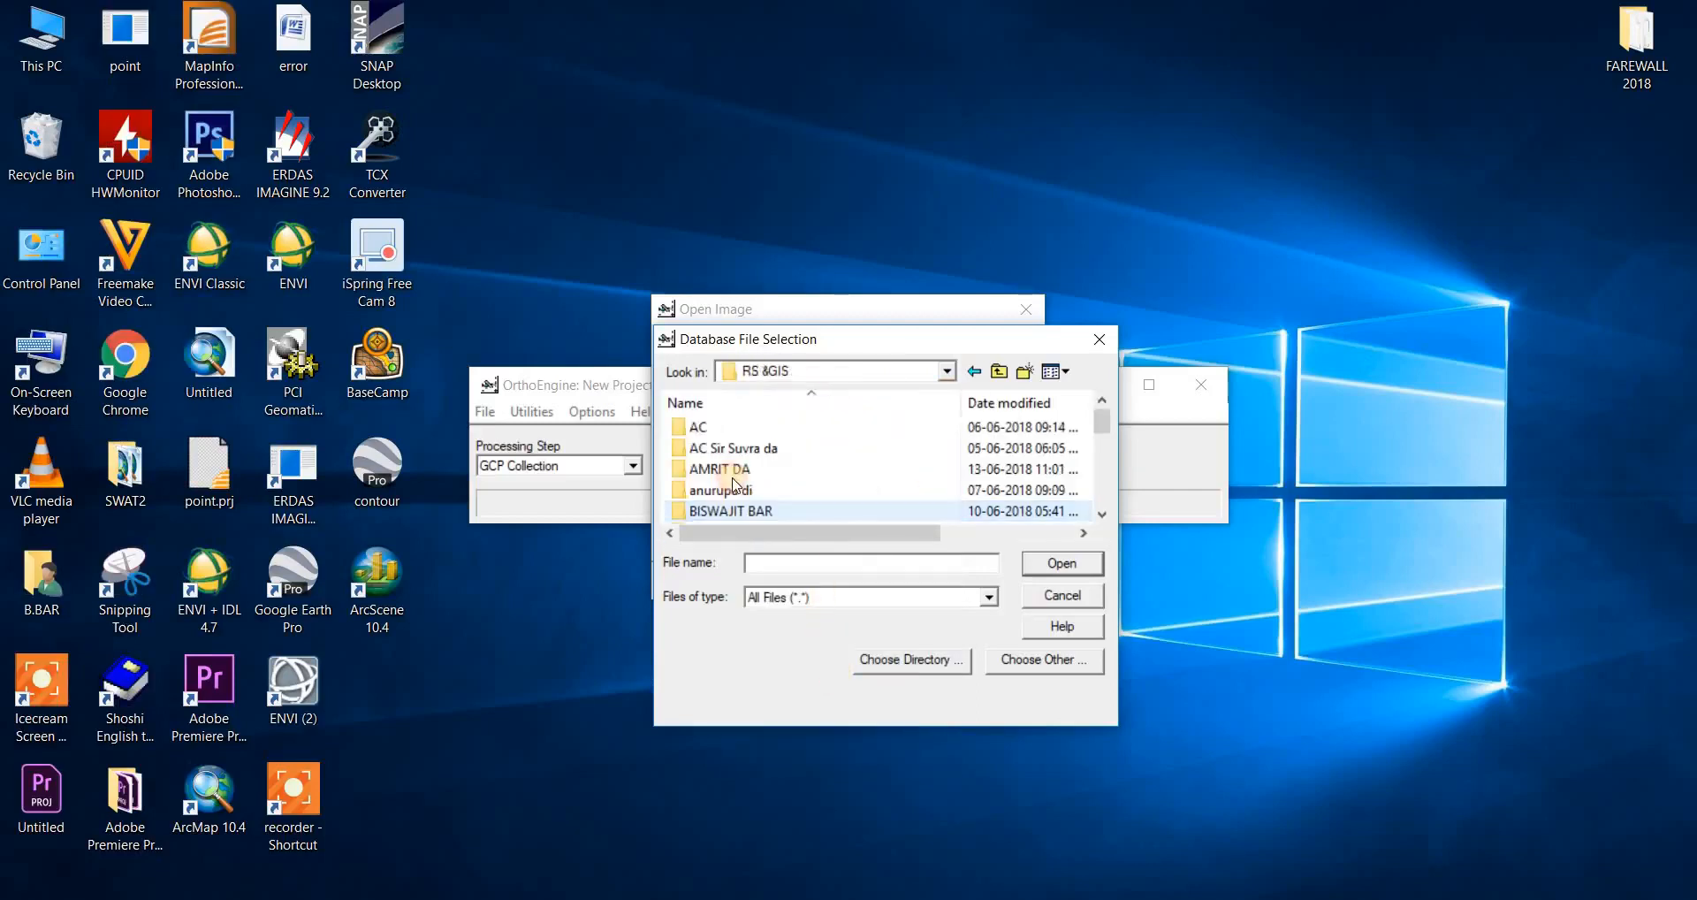
scroll(729, 484, down, 5)
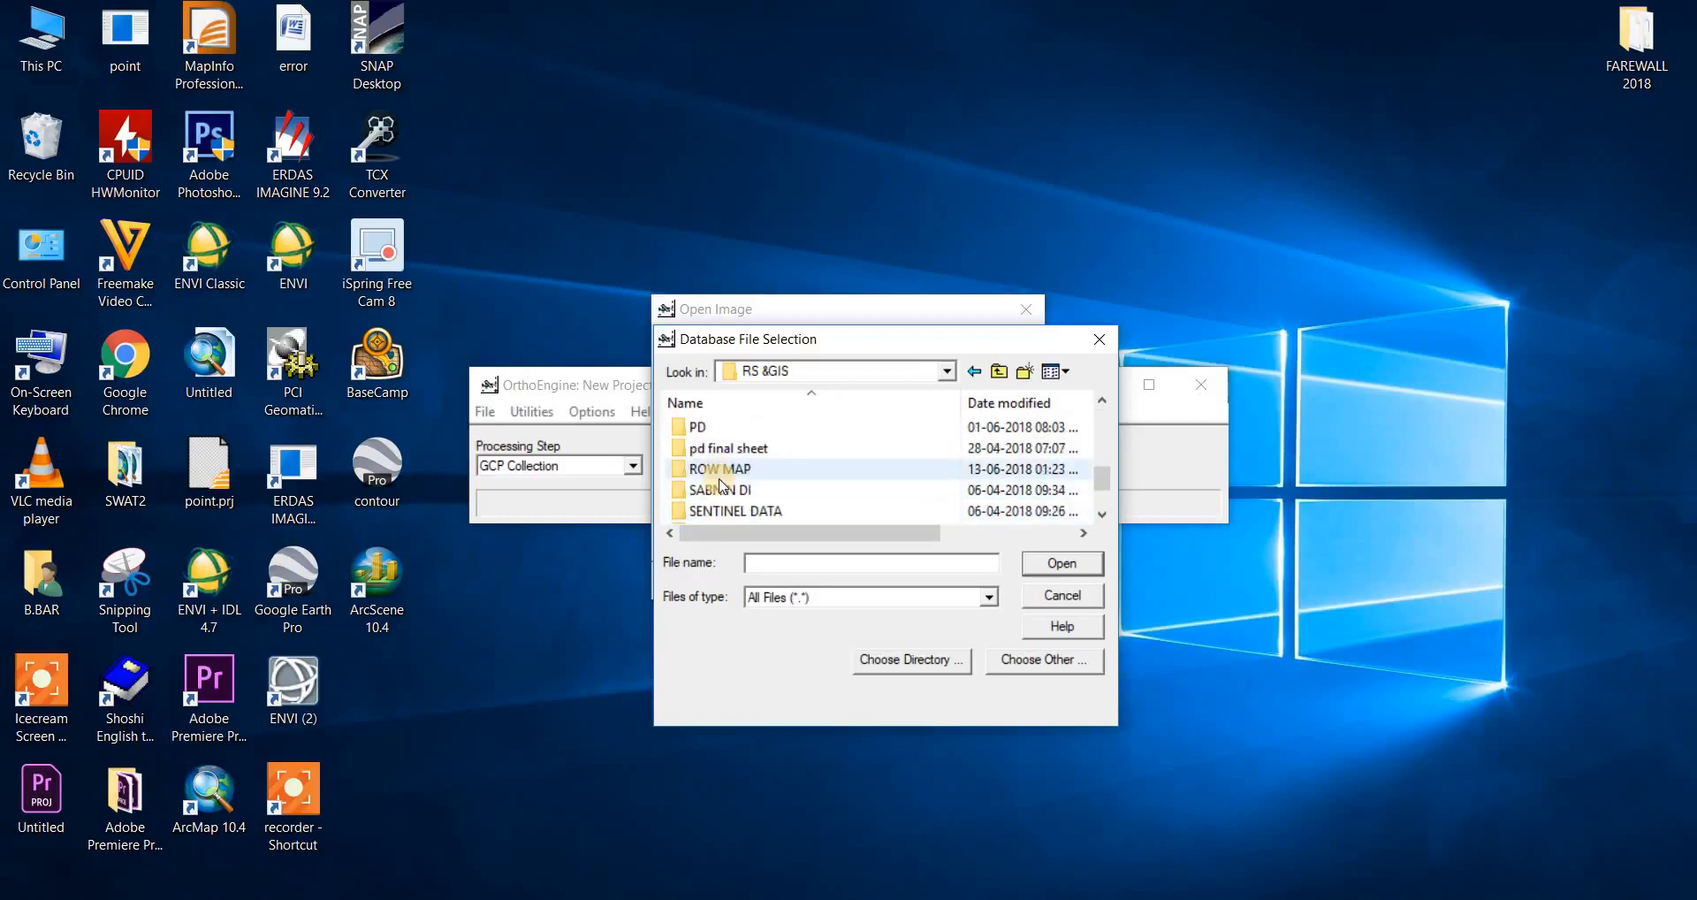
double_click(720, 469)
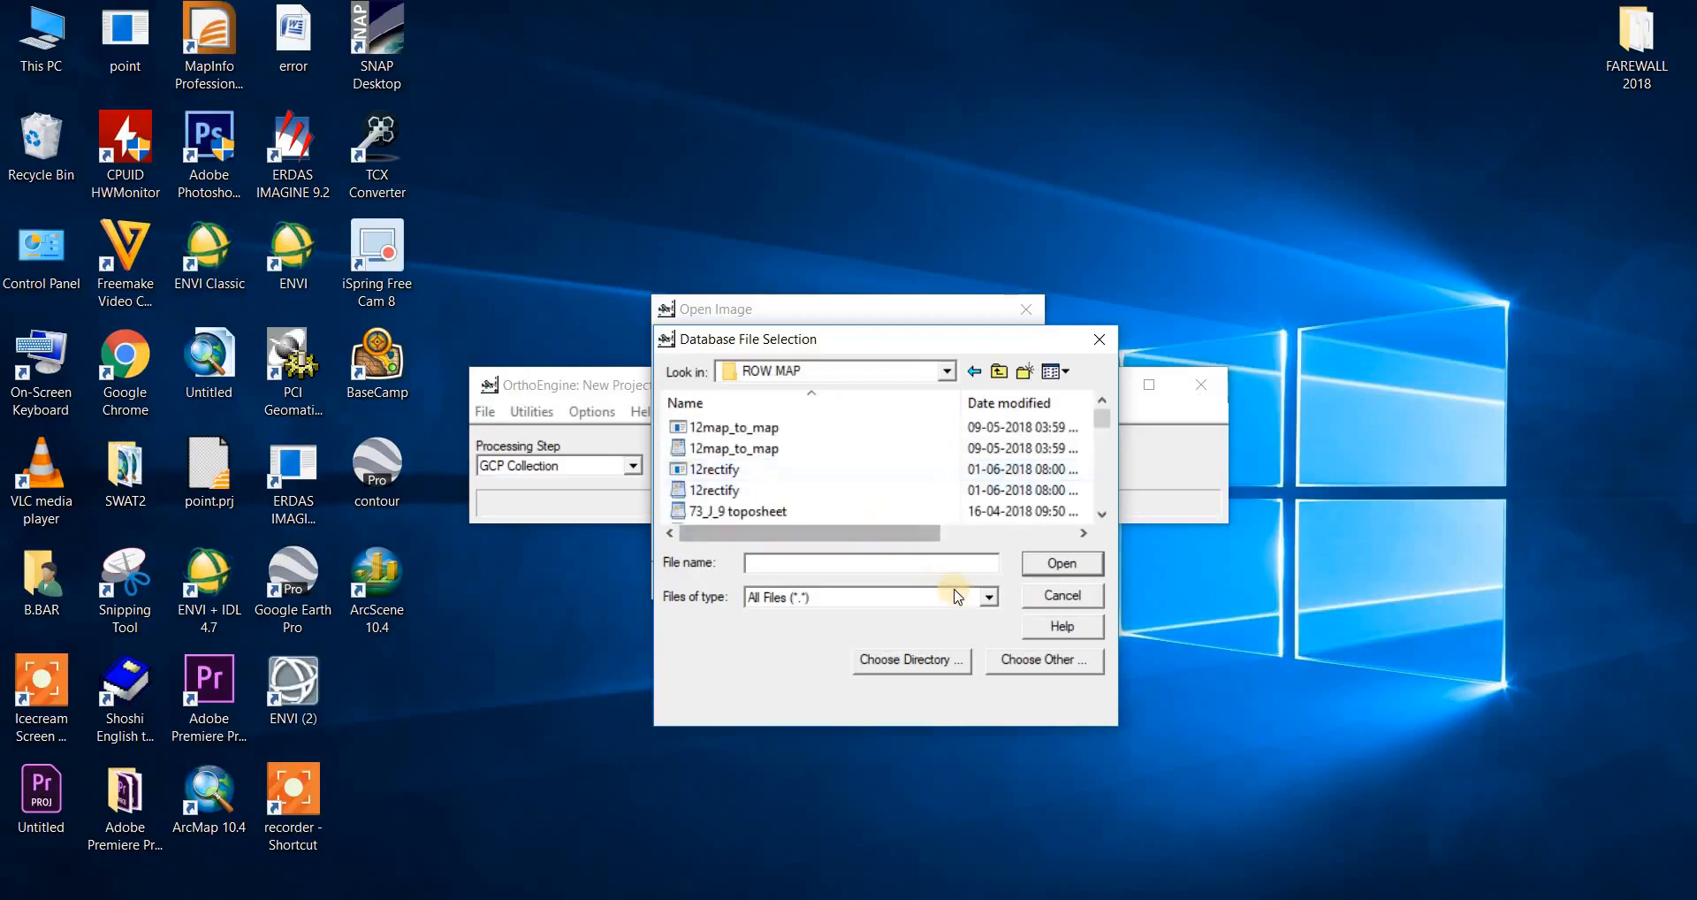
- Filter the files to JPEG JFIF (.jpg) and add assam dsrct map to the project's uncorrected images
click(989, 602)
click(989, 602)
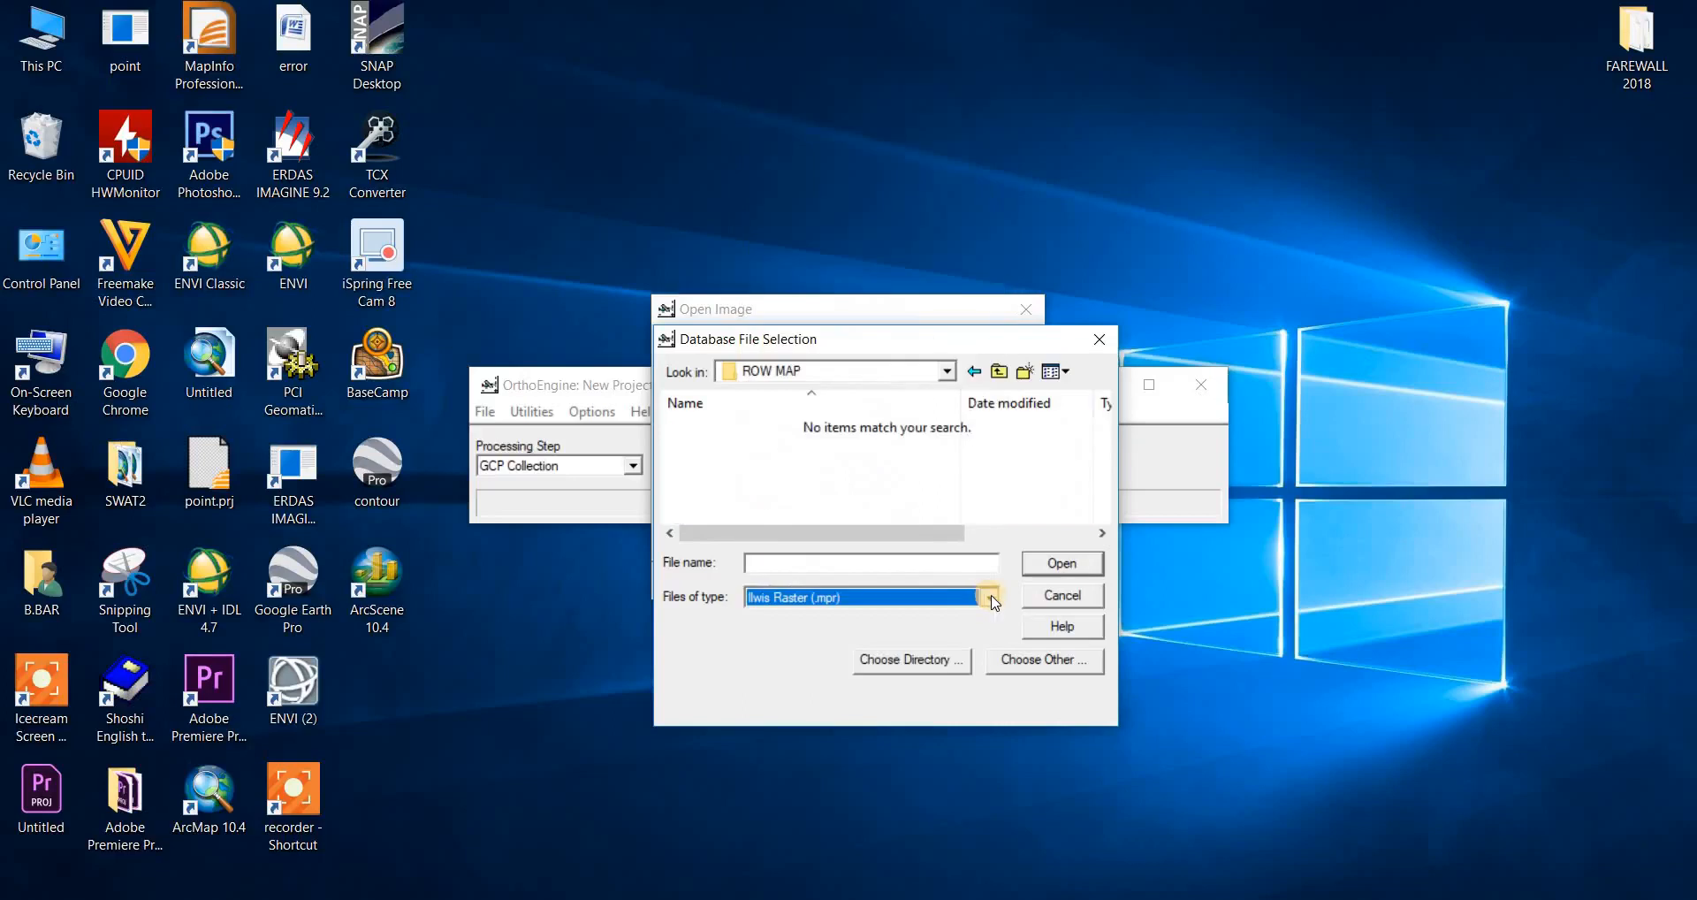
click(990, 602)
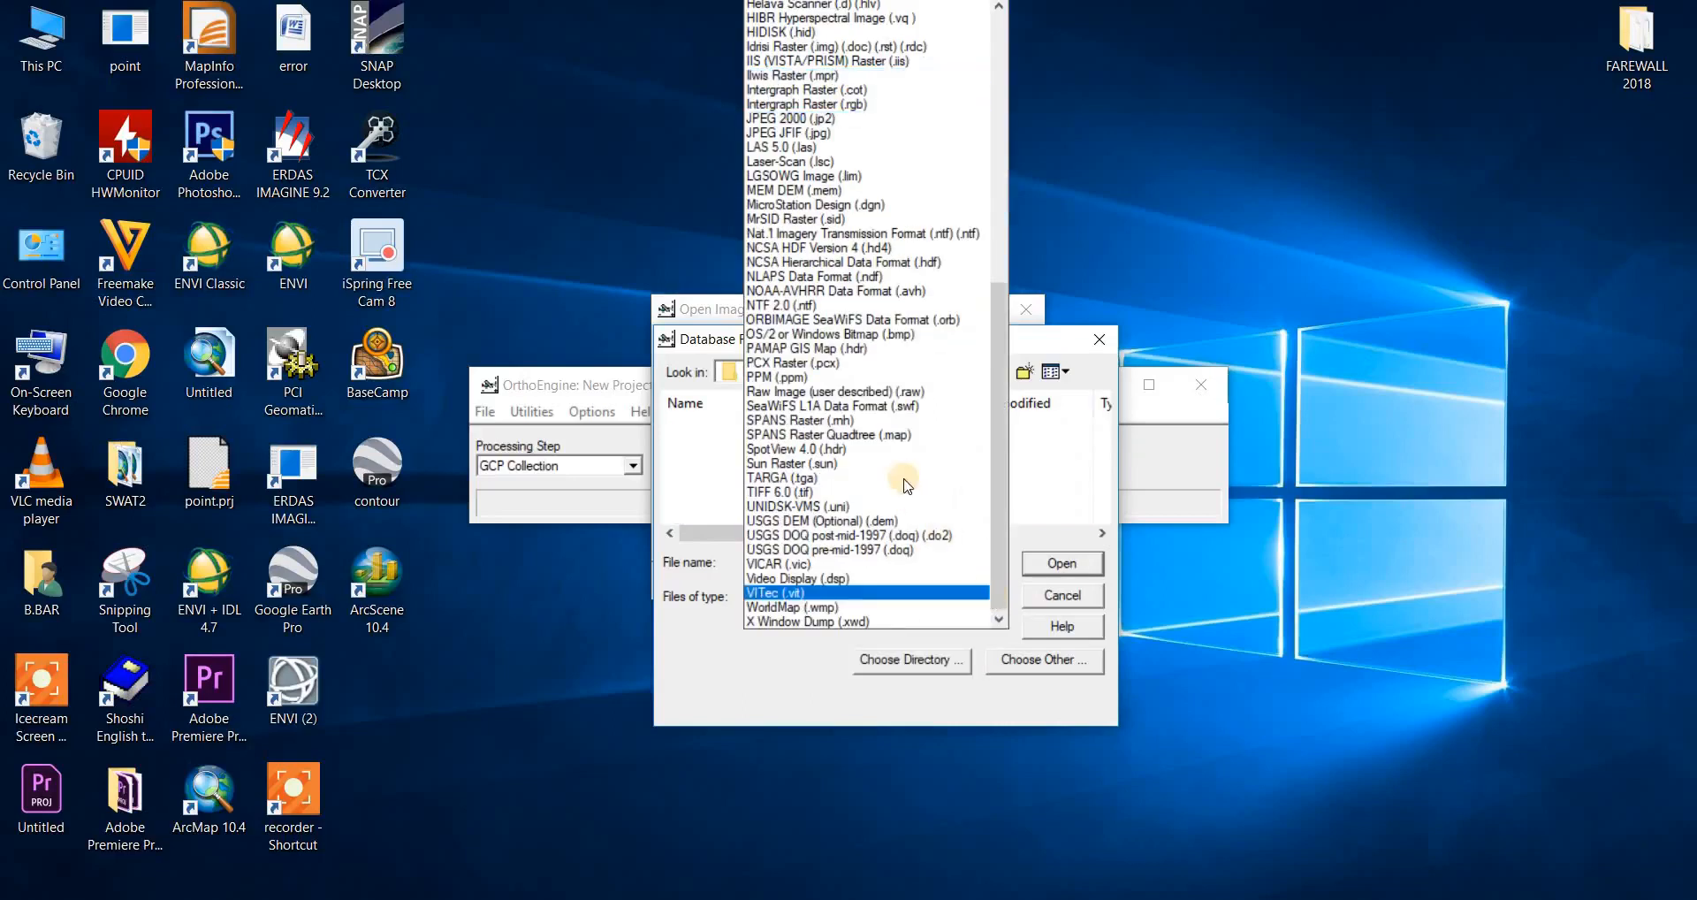
click(791, 132)
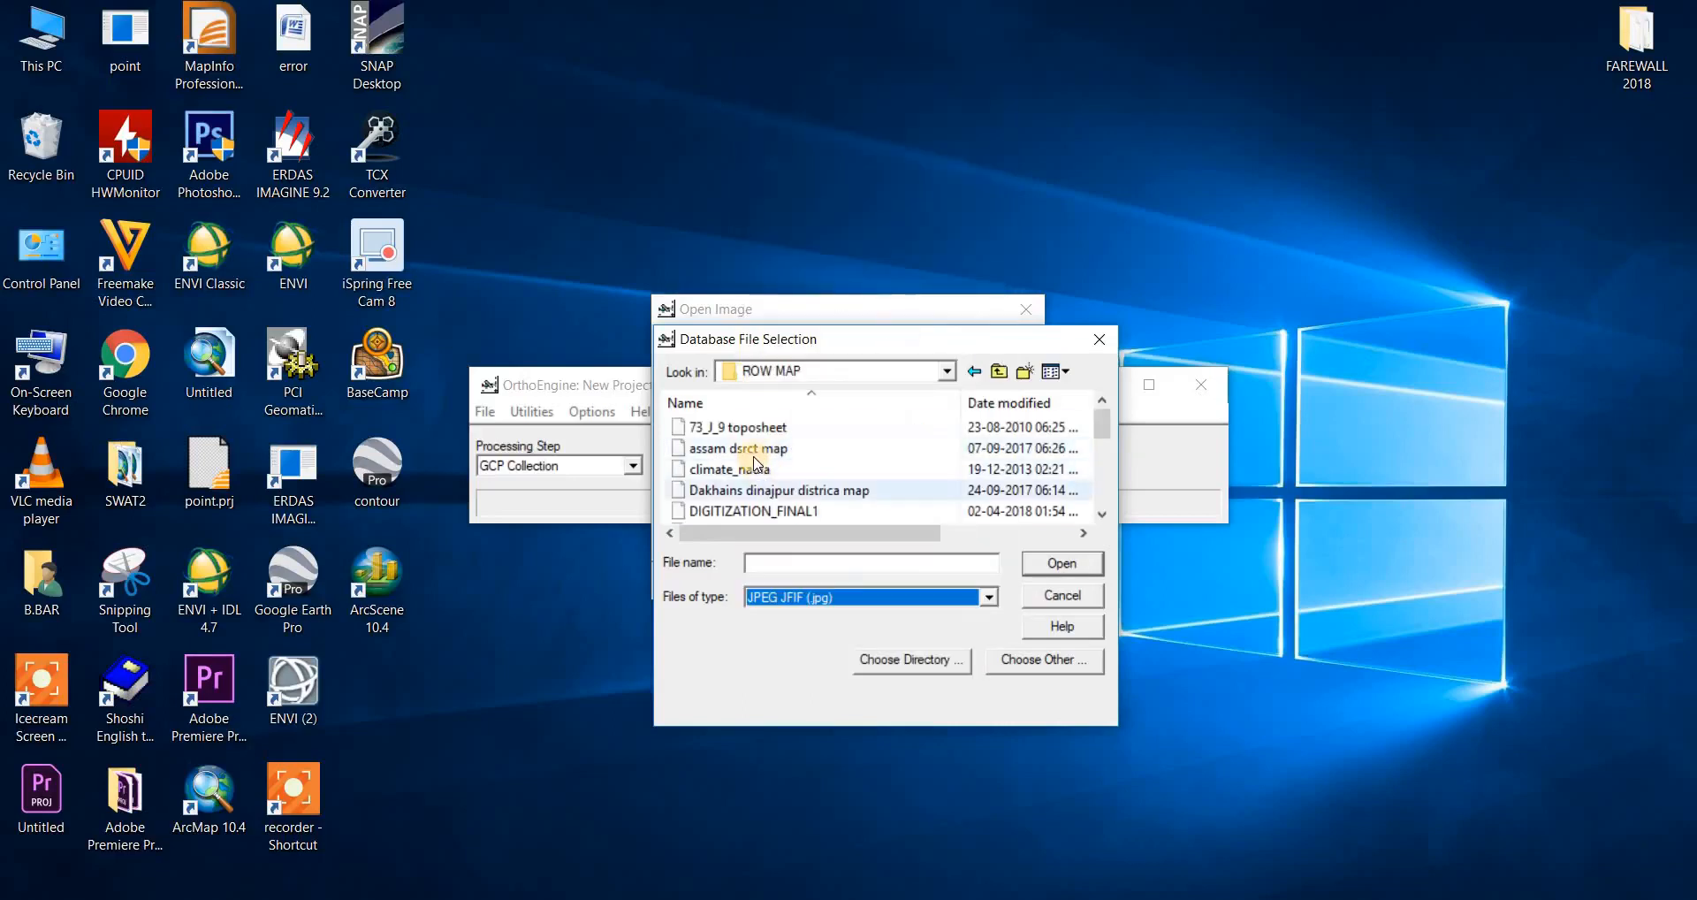
click(780, 447)
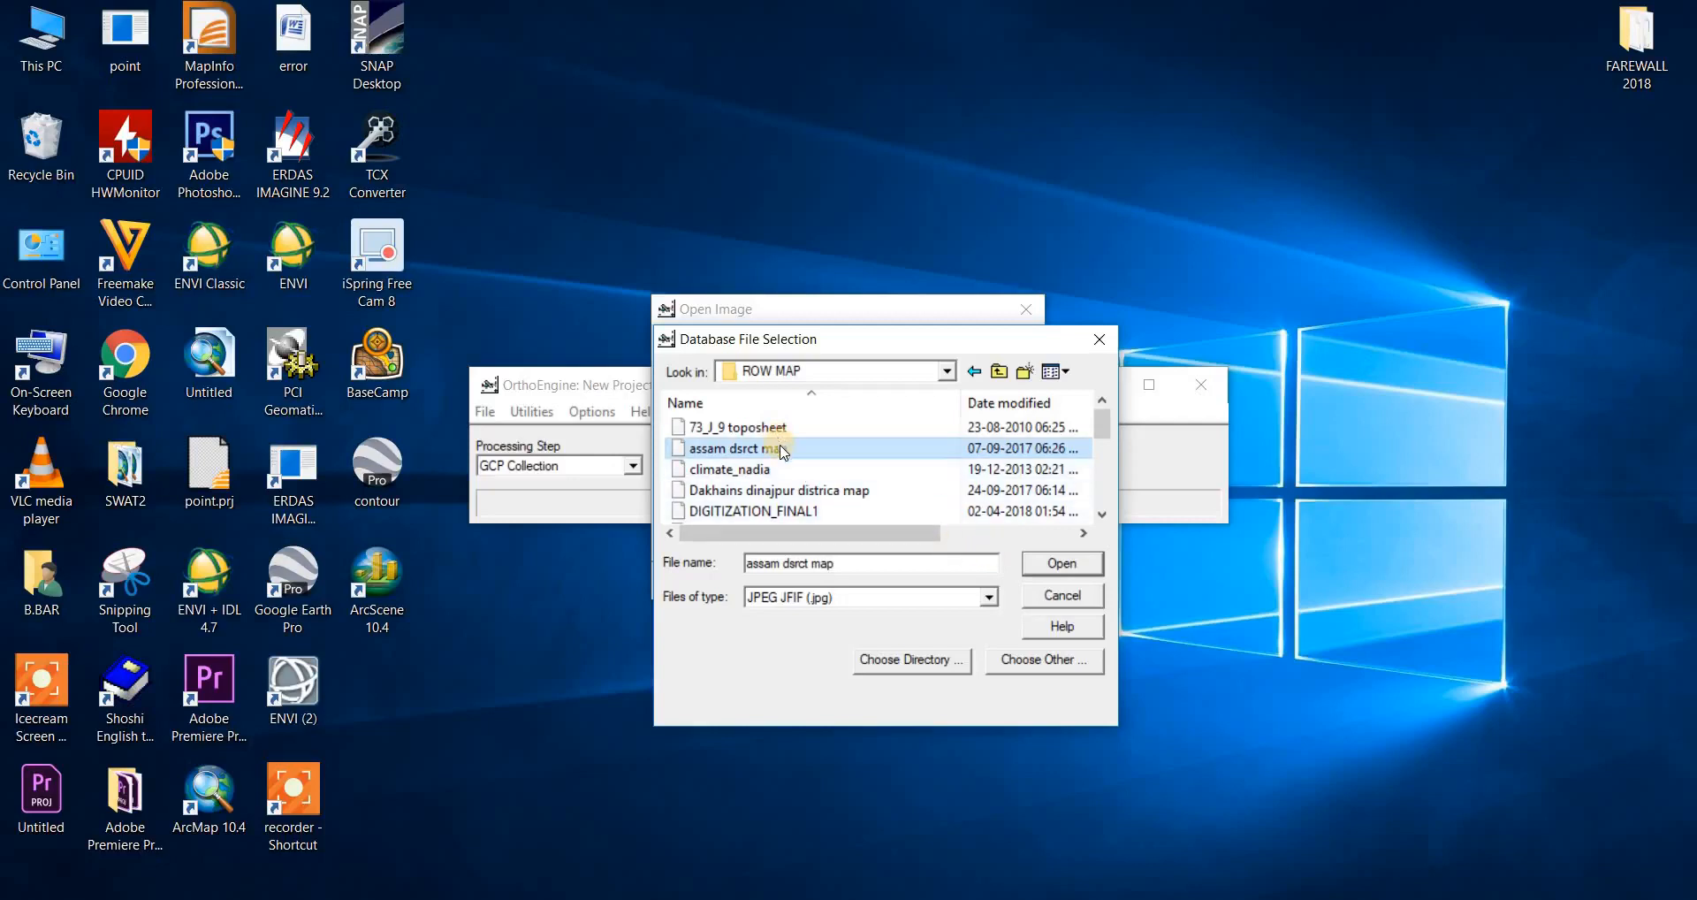
click(1058, 564)
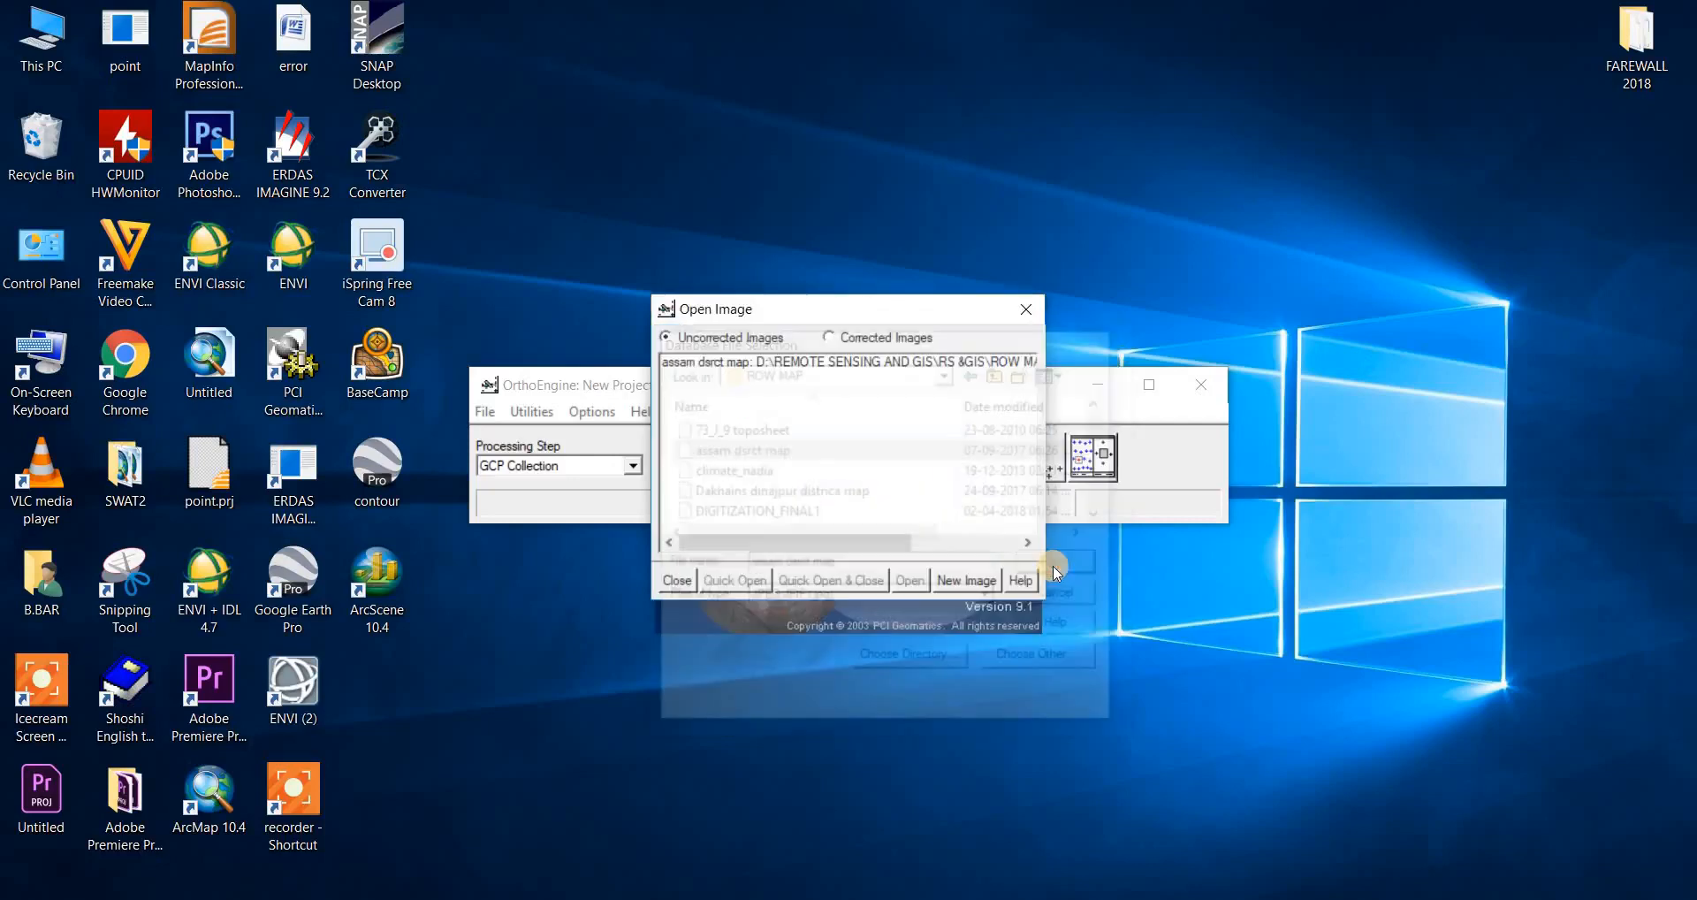
- Open assam dsrct map with the default channel assignment and enlarge its viewer to full screen
click(796, 371)
click(910, 580)
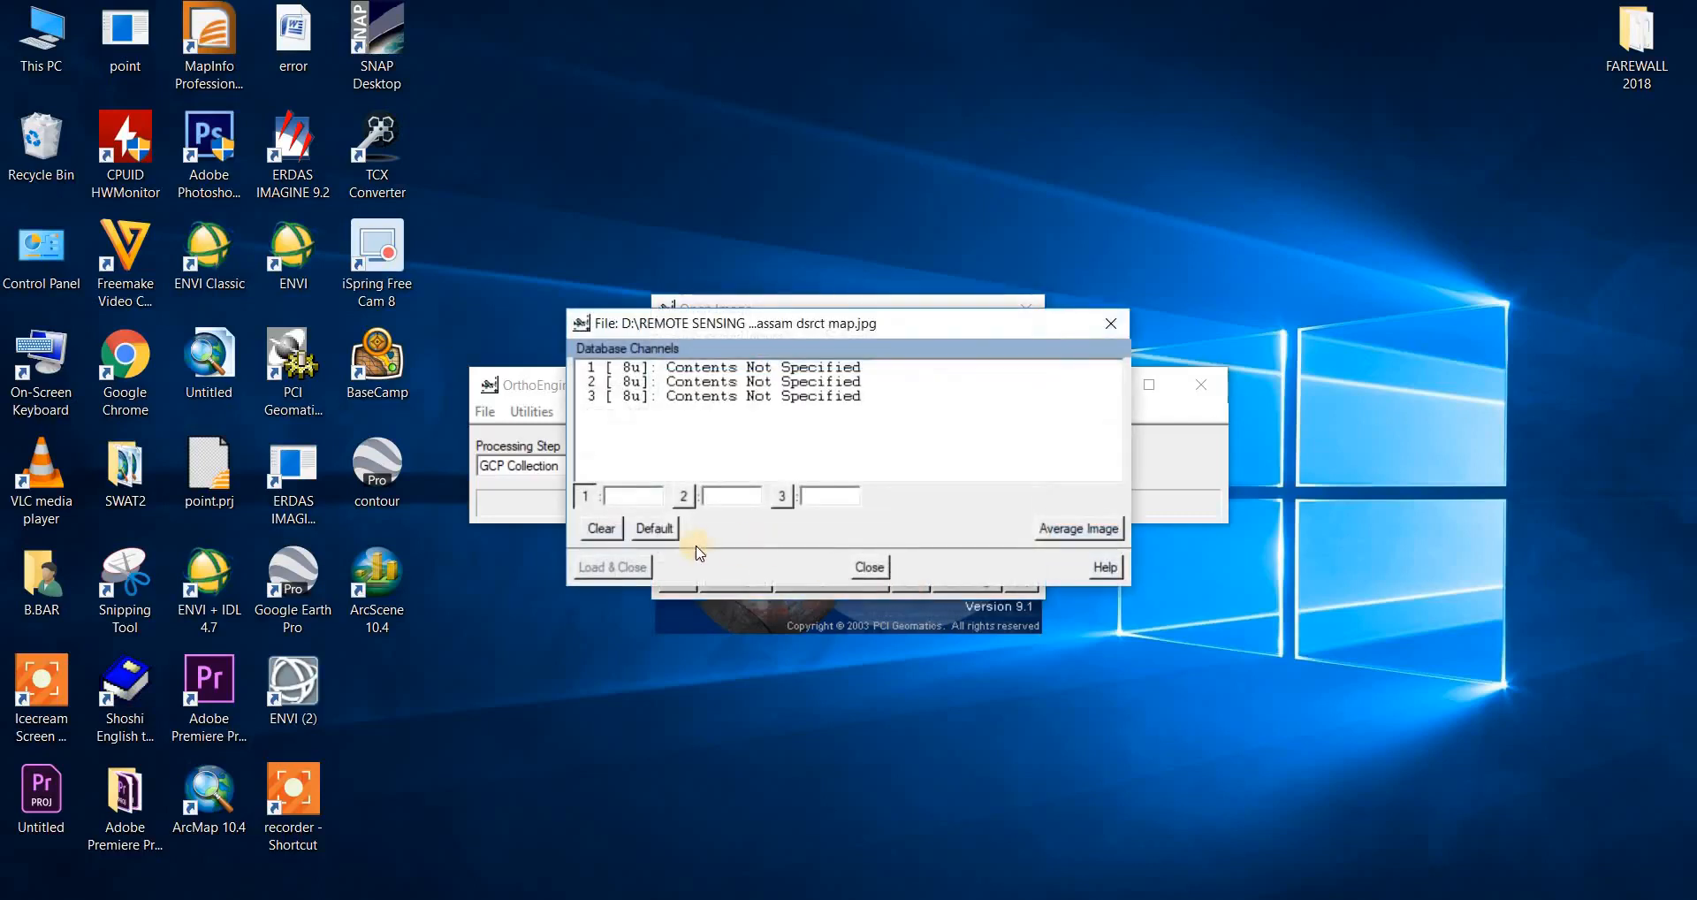
click(654, 528)
click(633, 568)
click(1020, 167)
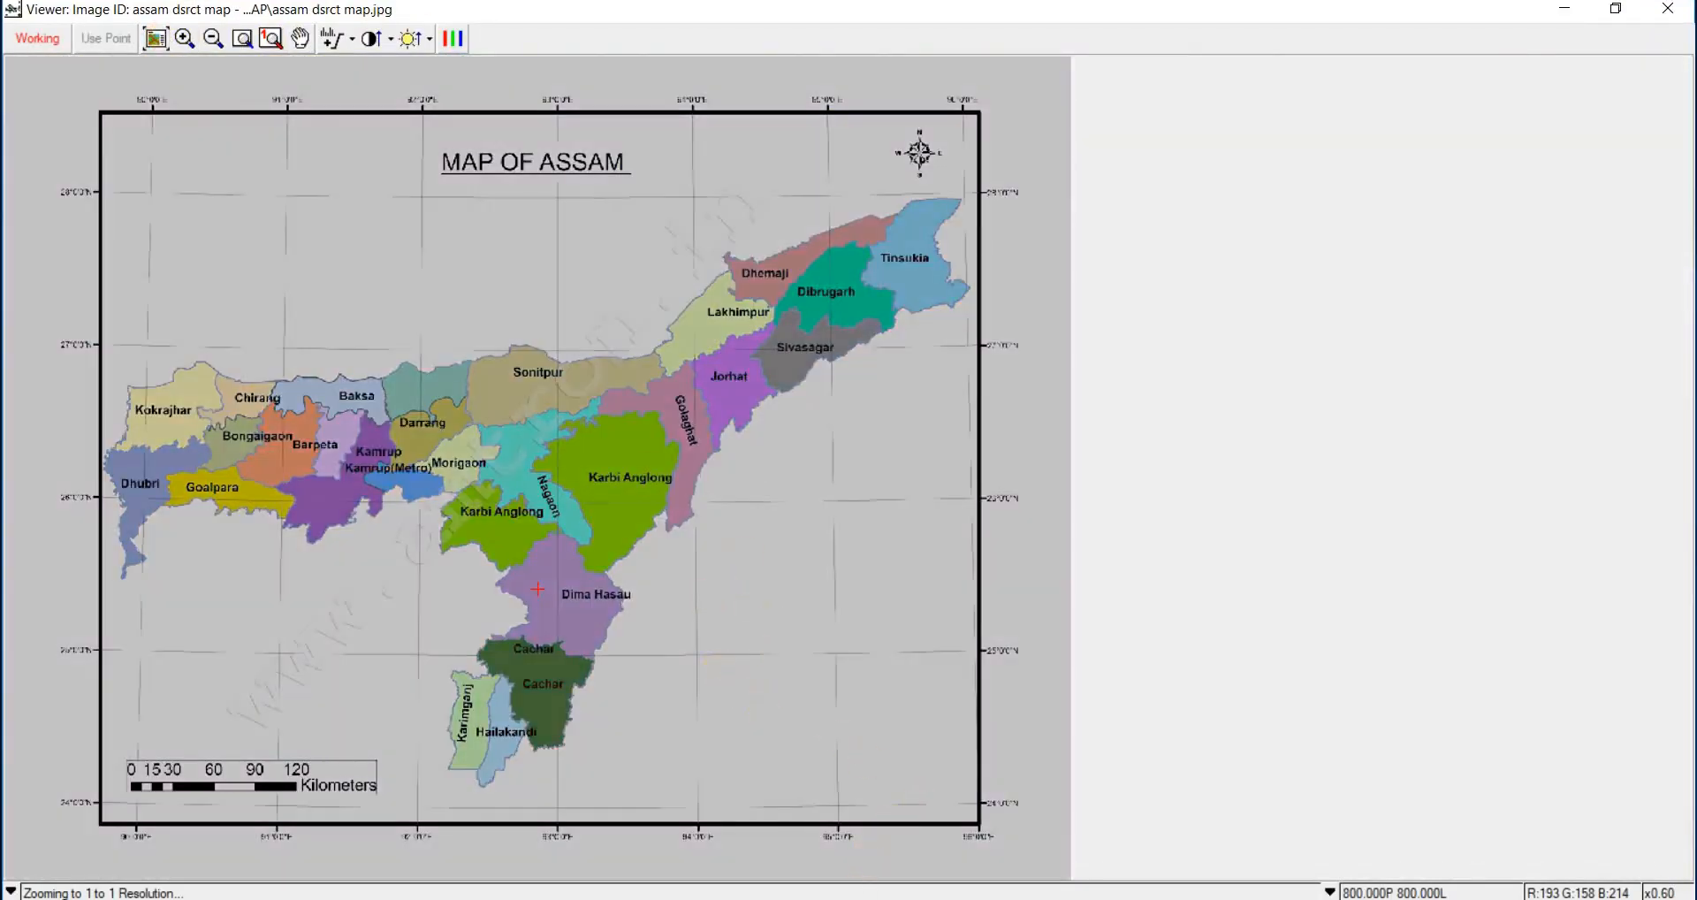
- Minimize the viewer, move the Open Image window clear of the project window, and start collecting GCPs from a geocoded image
click(1564, 9)
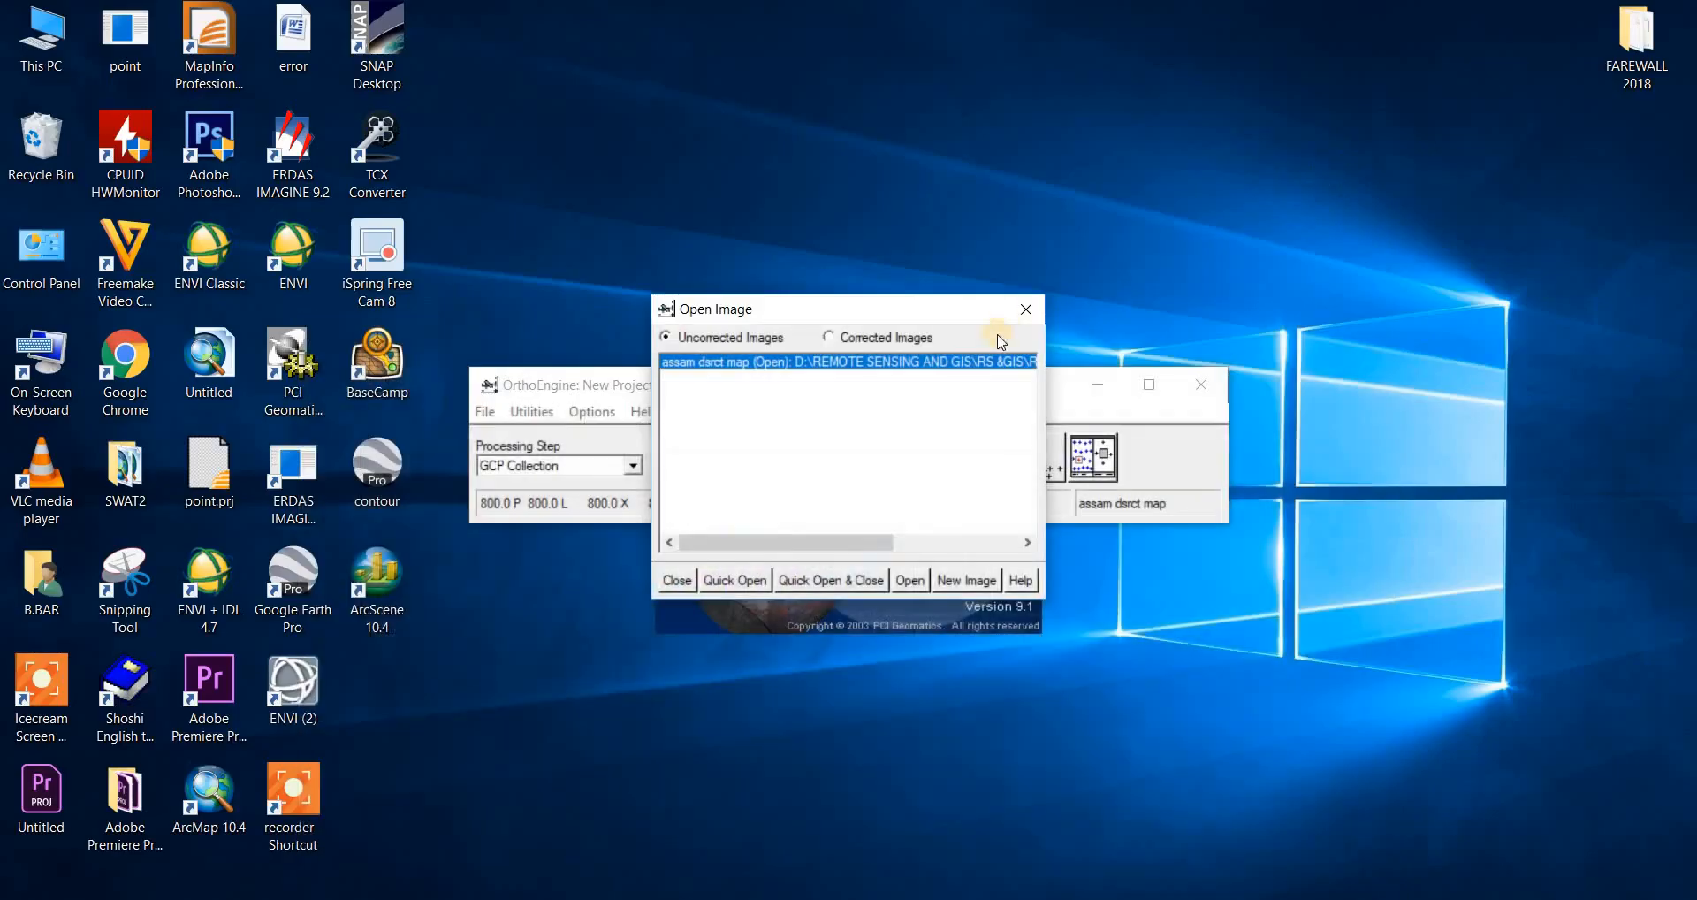
drag(894, 313, 1424, 491)
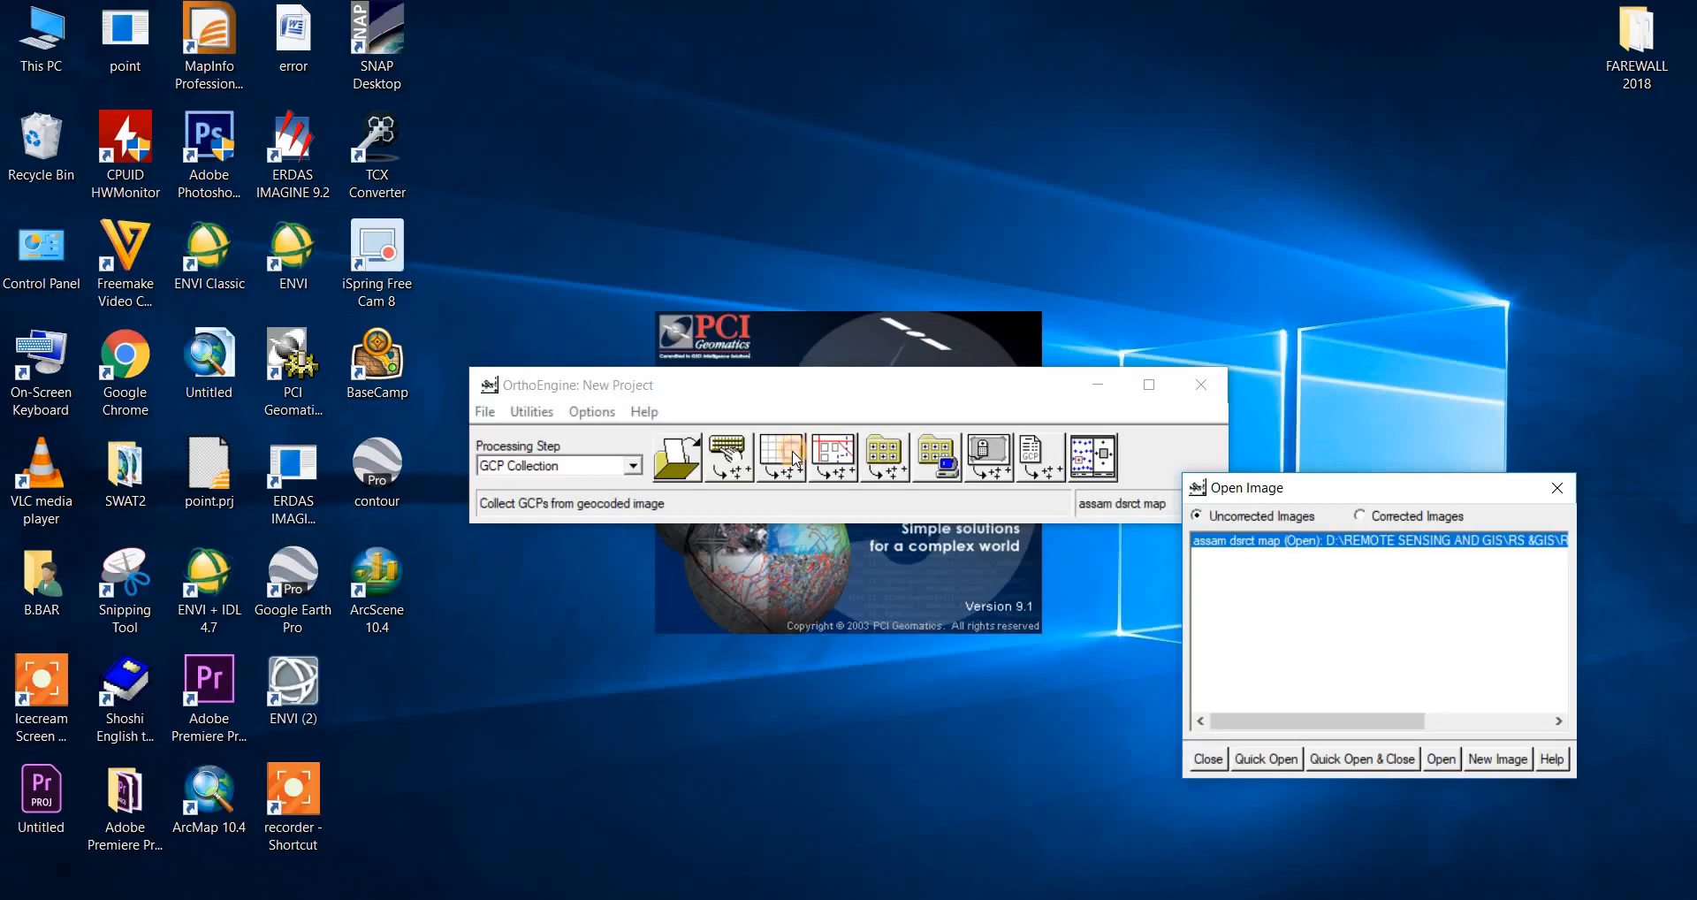
click(793, 460)
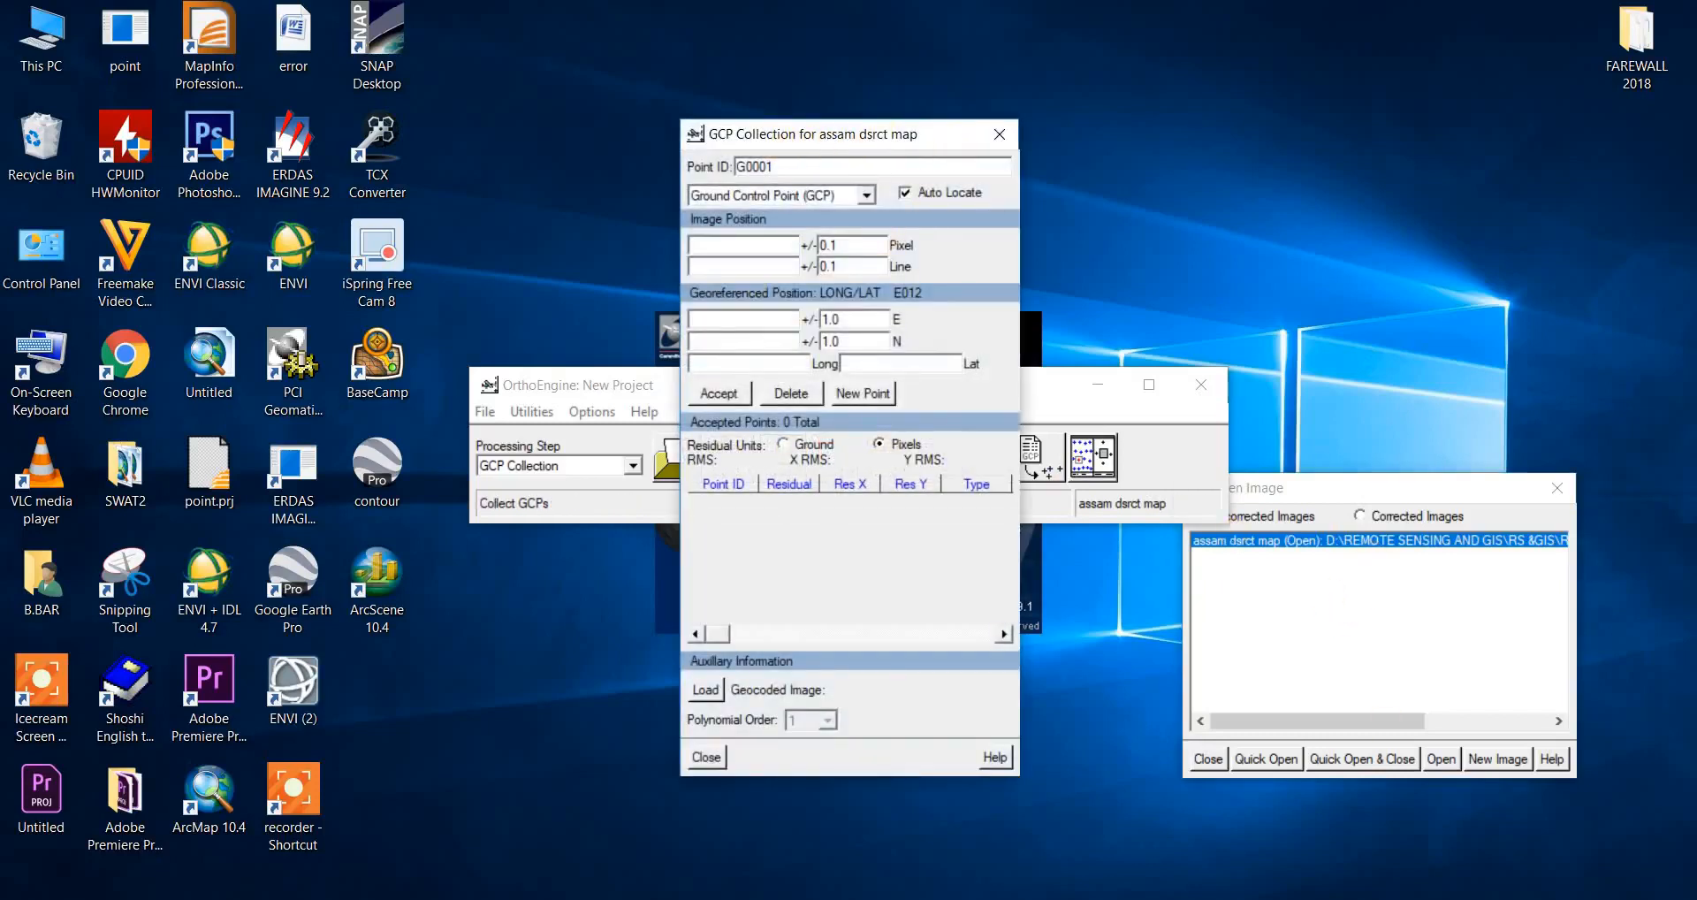
- In the map viewer, mark the first GCP at the intersection of the 90°E and 28°N grid lines
mouse_move(851, 898)
click(969, 862)
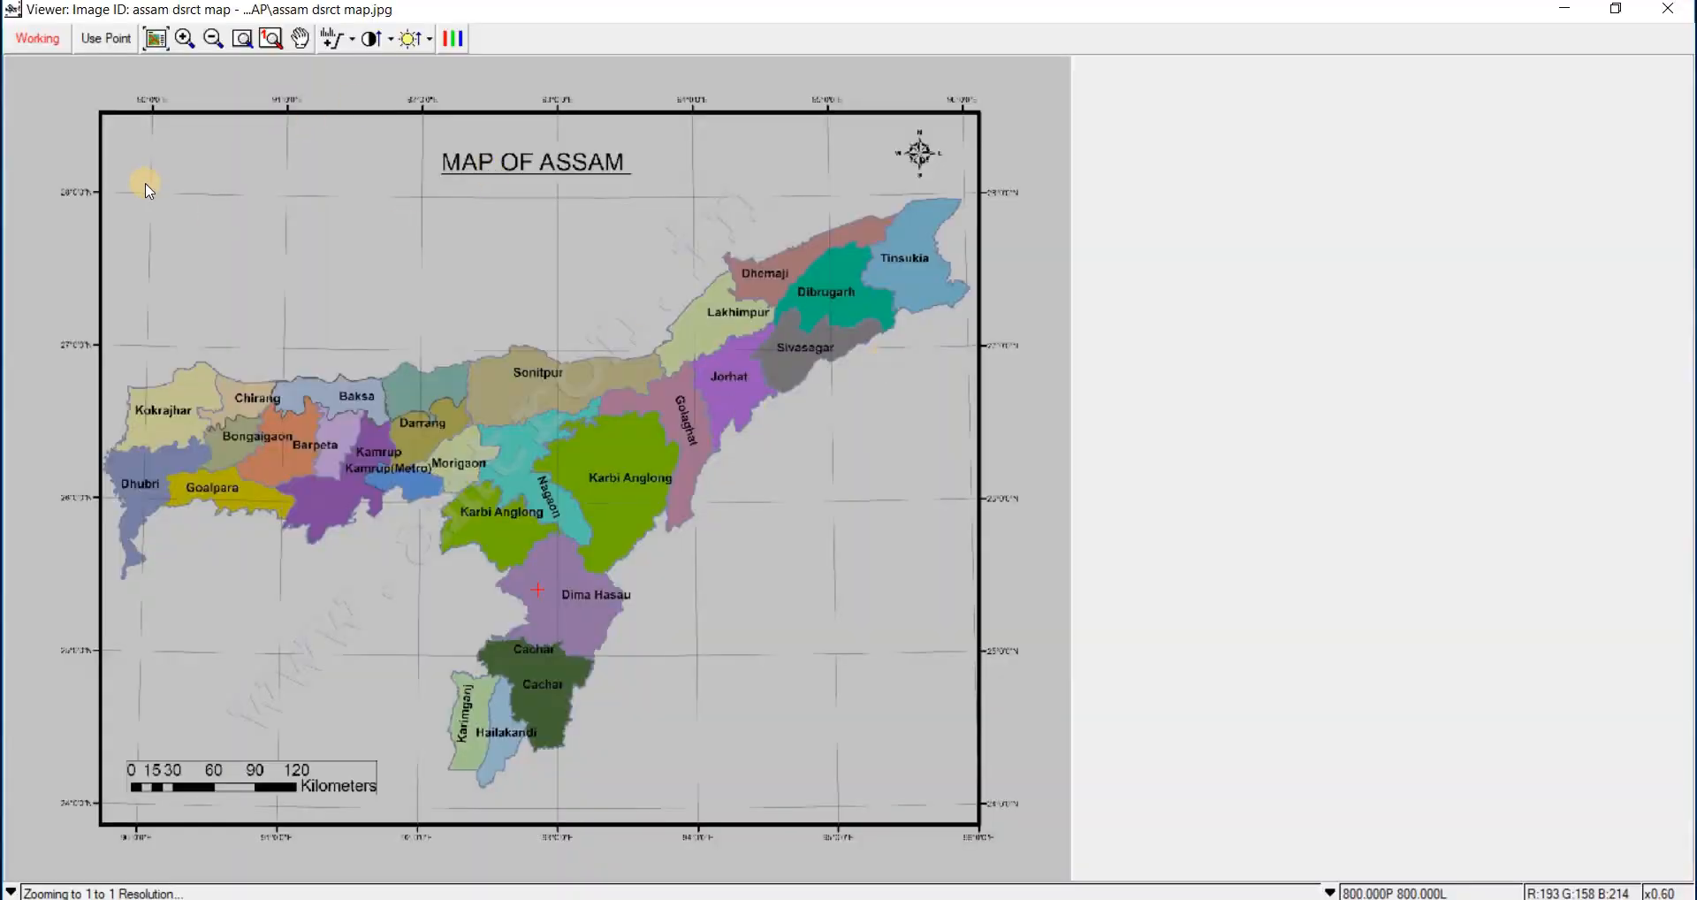
click(151, 194)
click(183, 39)
click(184, 39)
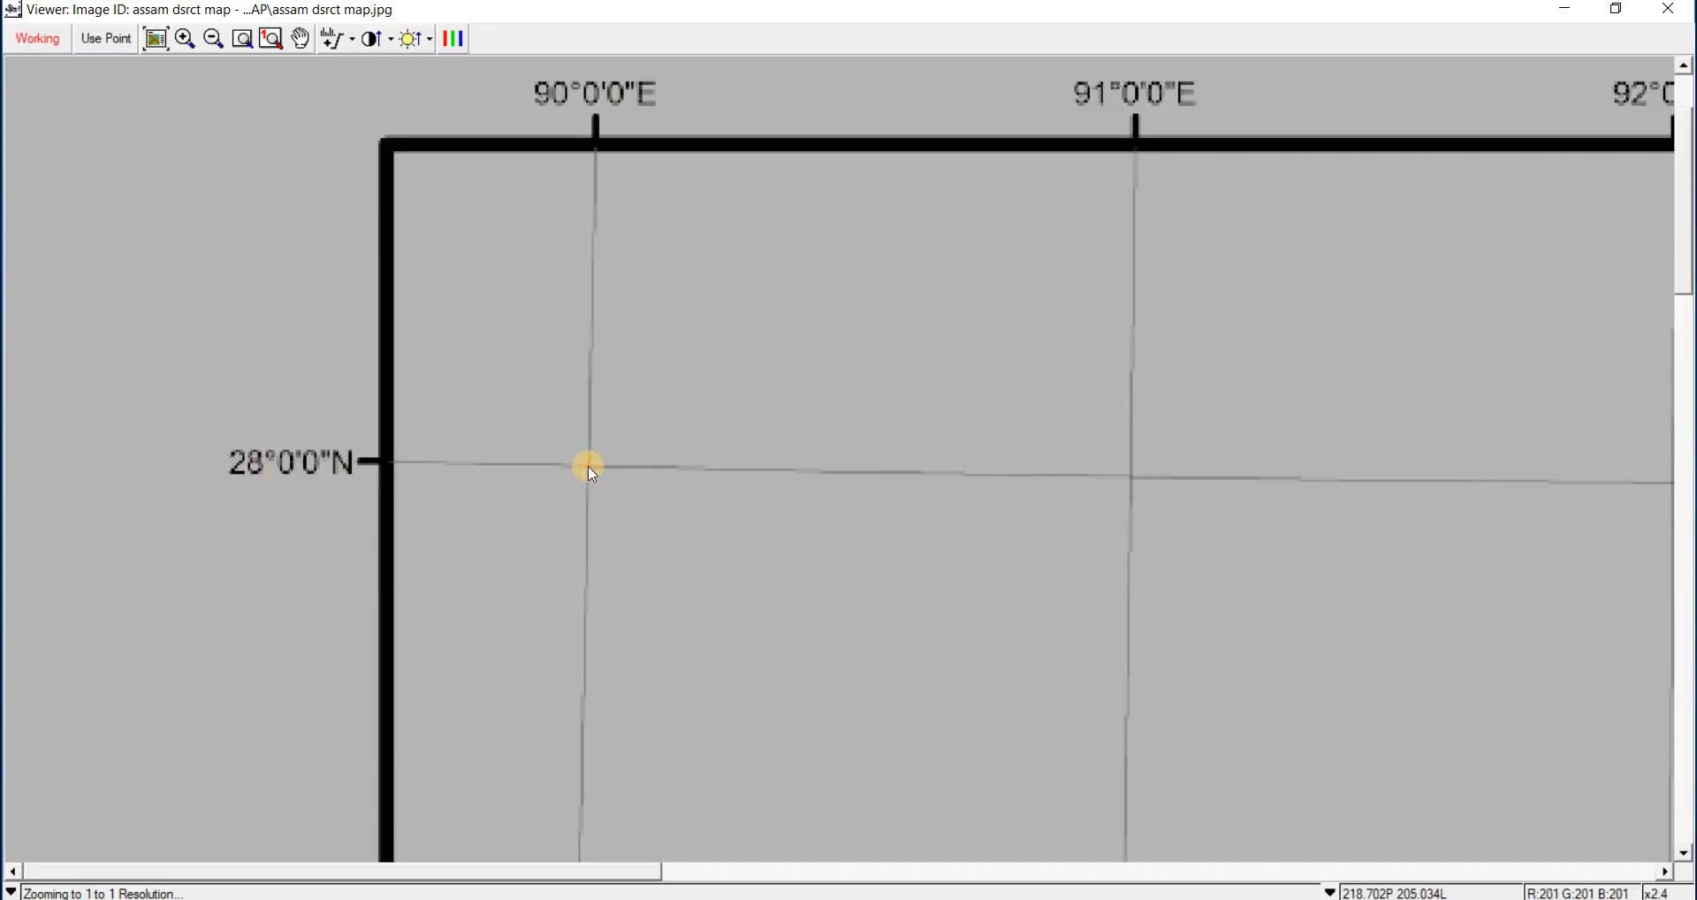
click(104, 42)
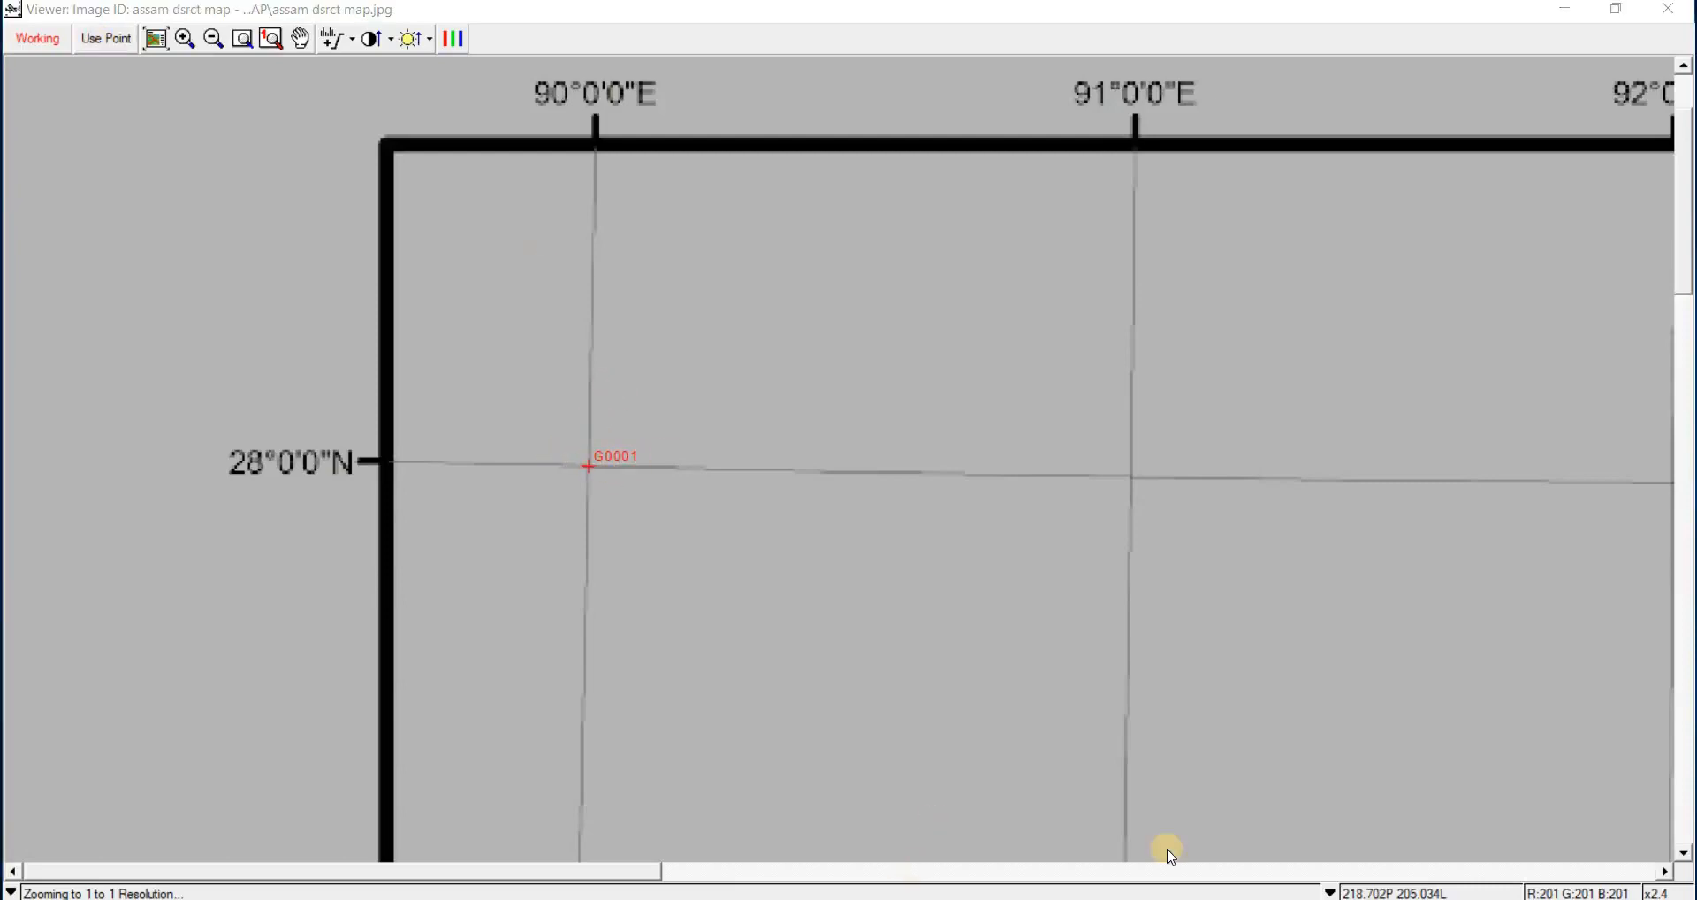
- Give point G0001 the georeferenced position 90 00 00 E, 28 00 00 N and accept it
mouse_move(1171, 895)
click(1164, 826)
click(750, 320)
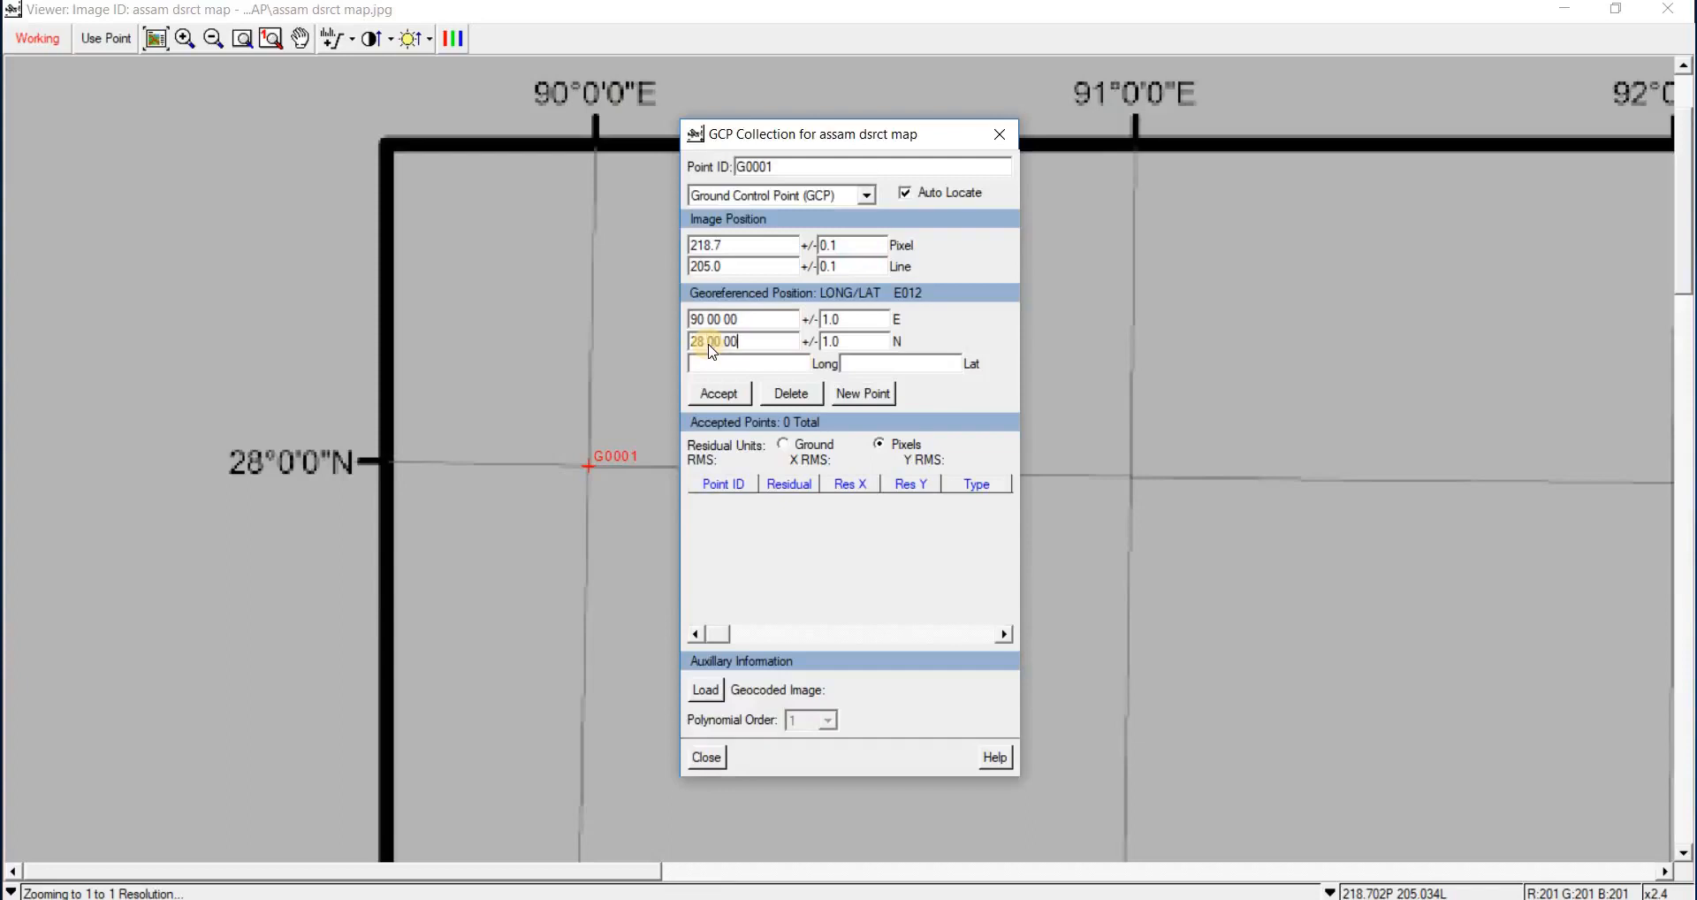
click(748, 364)
click(737, 400)
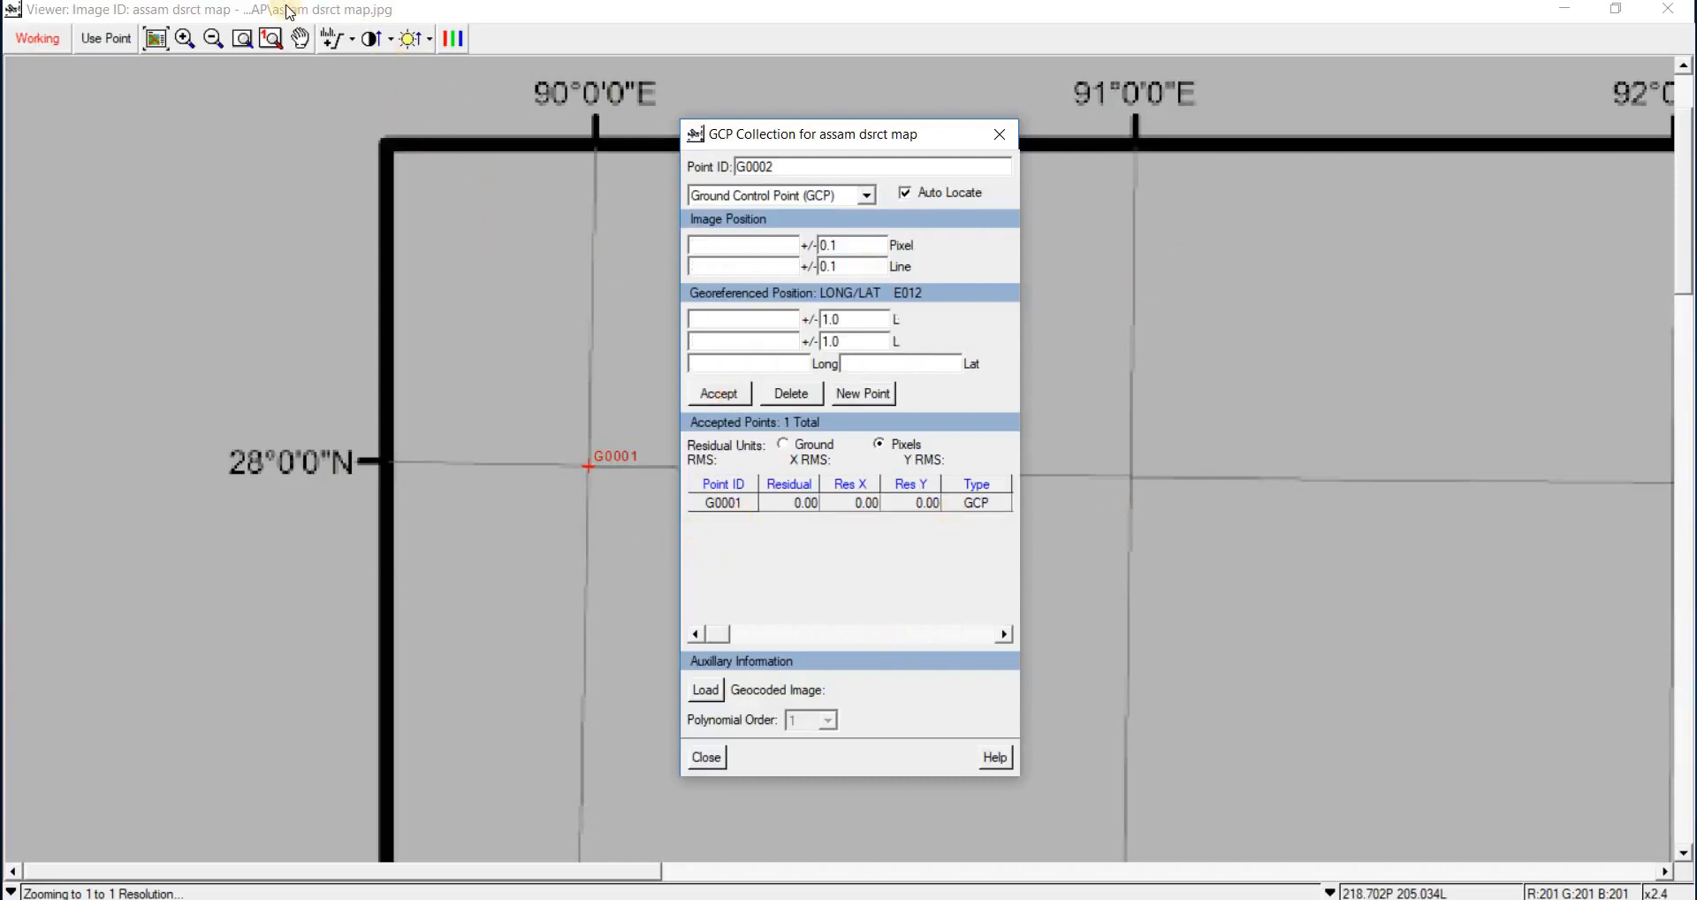
- Mark the second GCP on the map at the intersection of the 95°E and 28°N grid lines
click(164, 44)
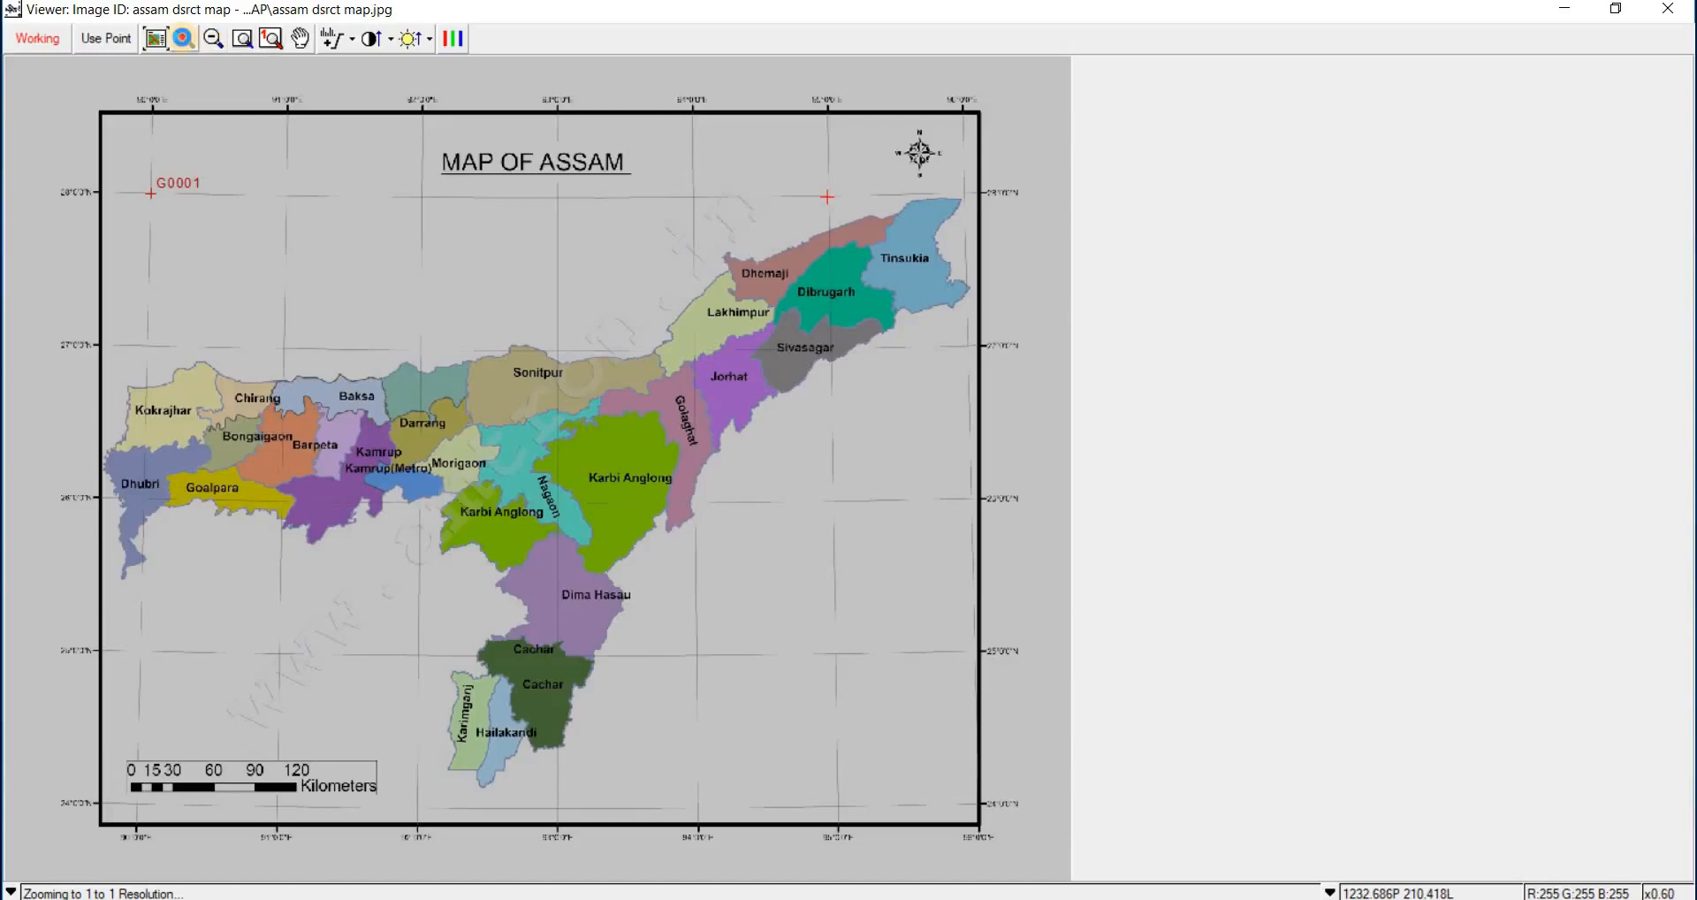
click(184, 40)
click(184, 40)
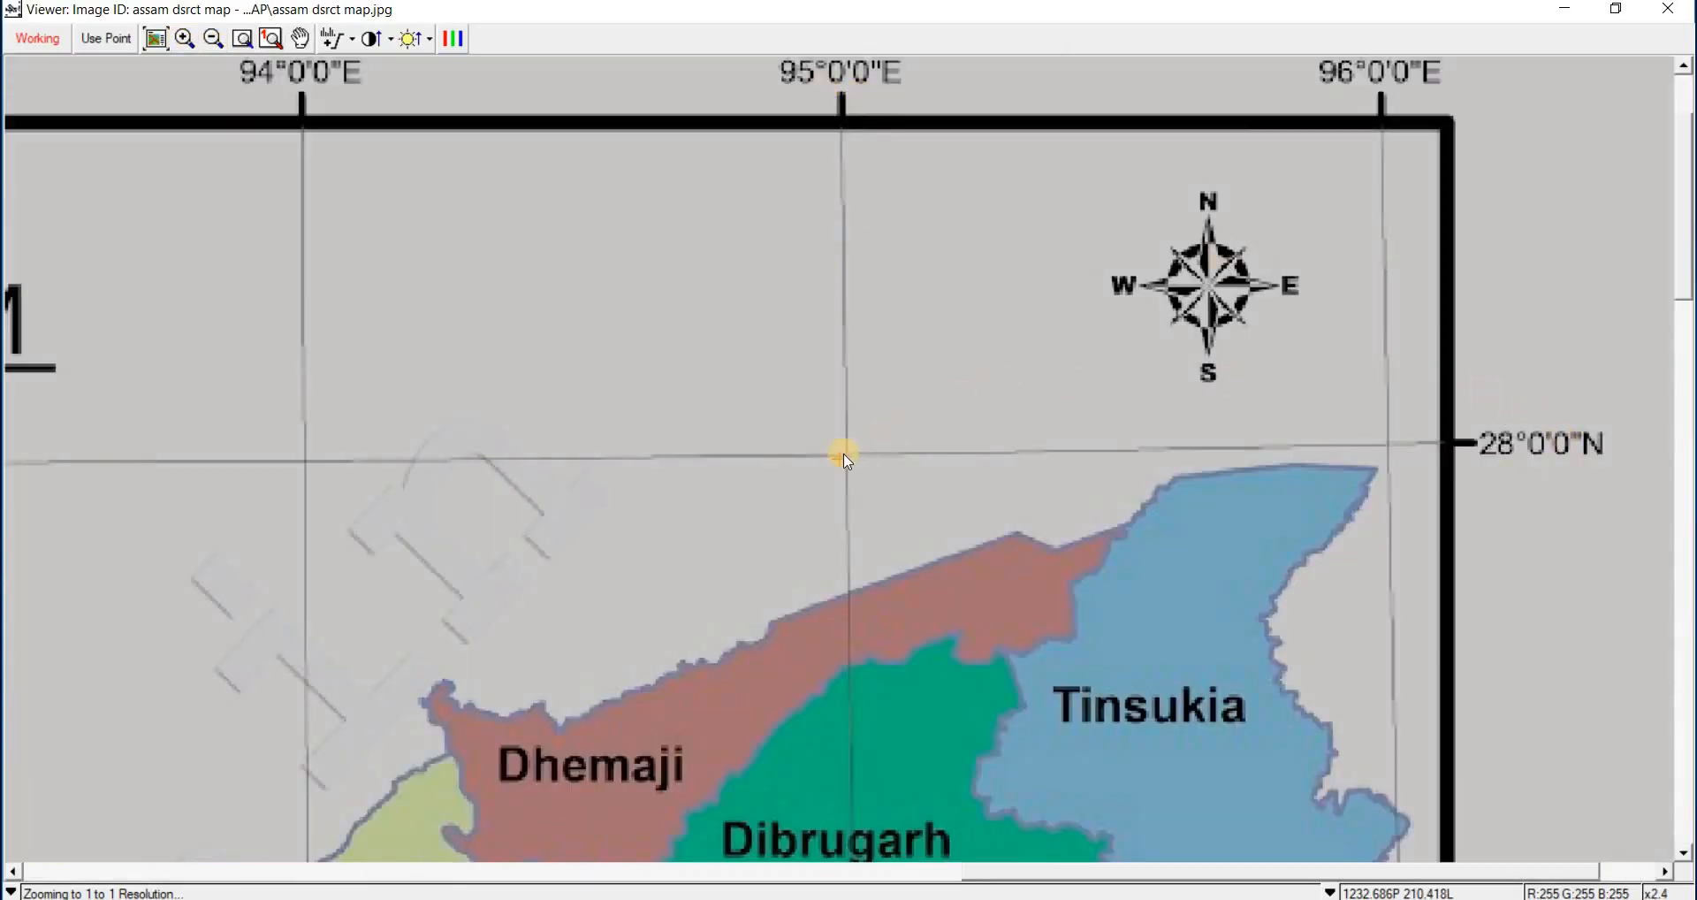
click(846, 456)
click(105, 38)
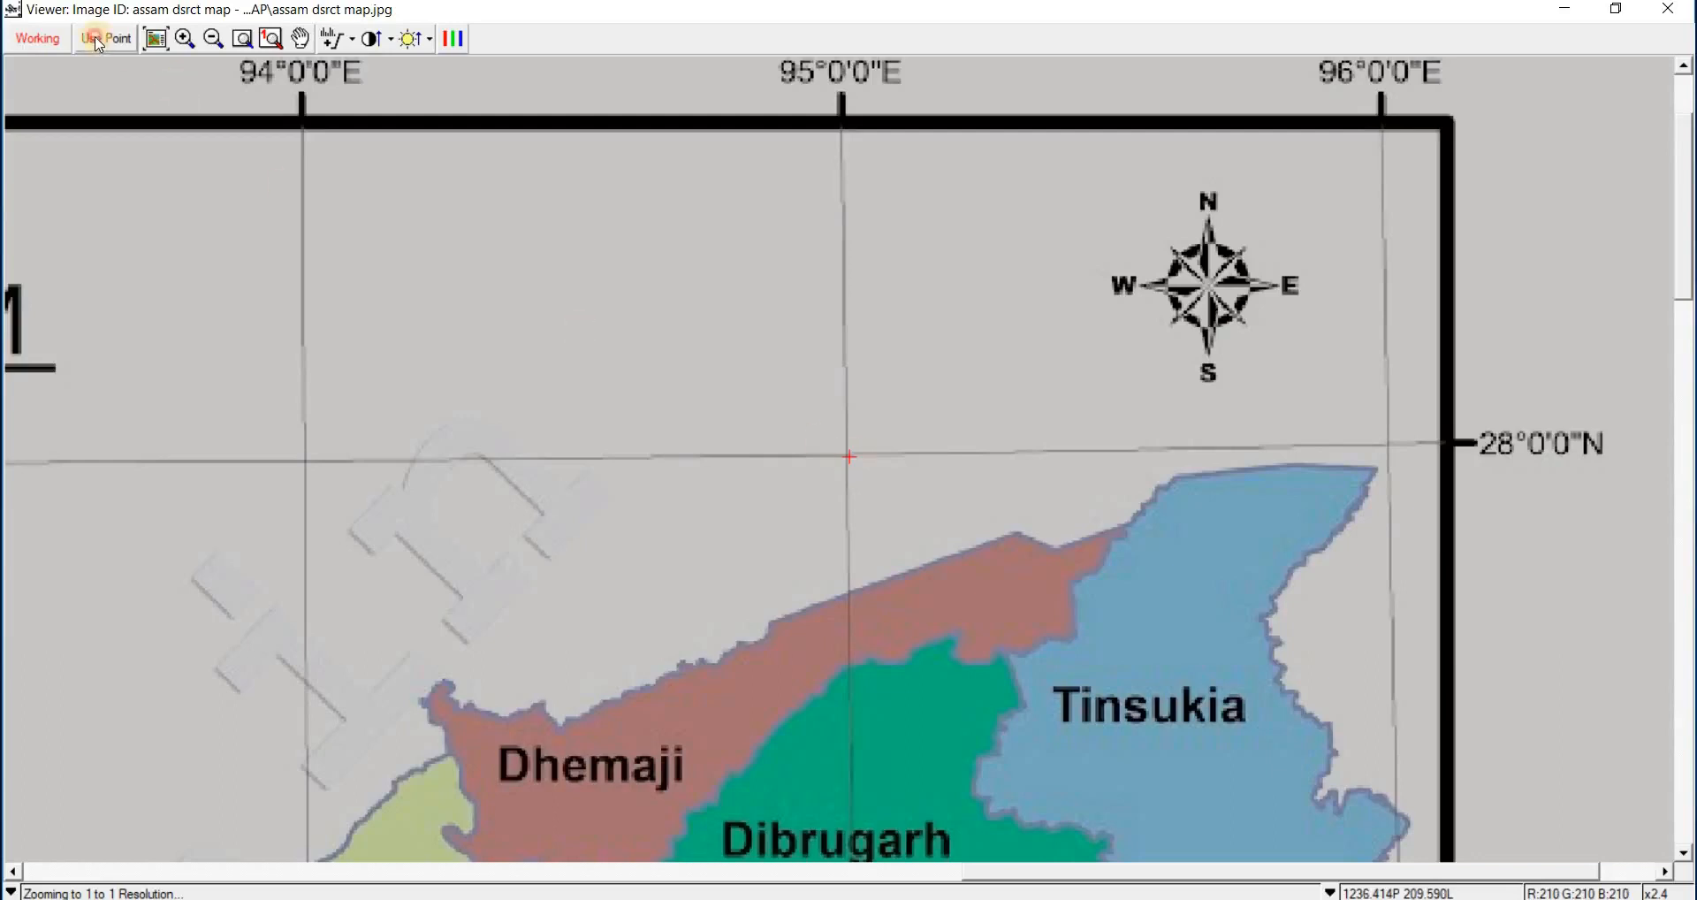
- Give point G0002 the georeferenced position 95 00 00 E, 28 00 00 N and accept it
mouse_move(1137, 855)
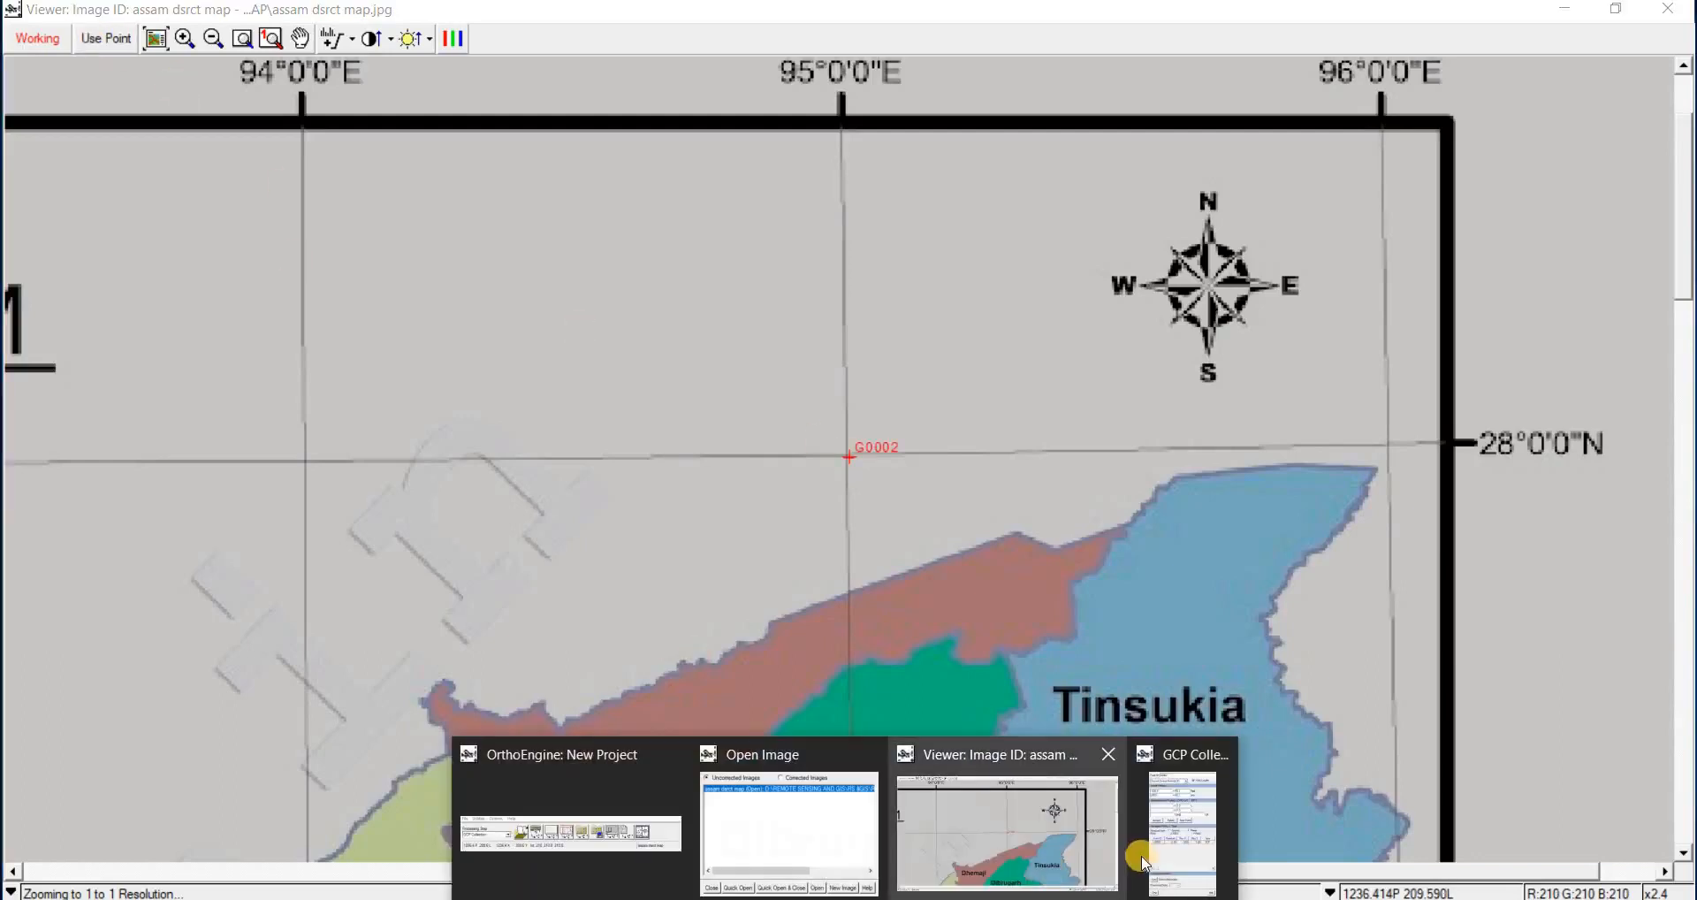
click(1184, 830)
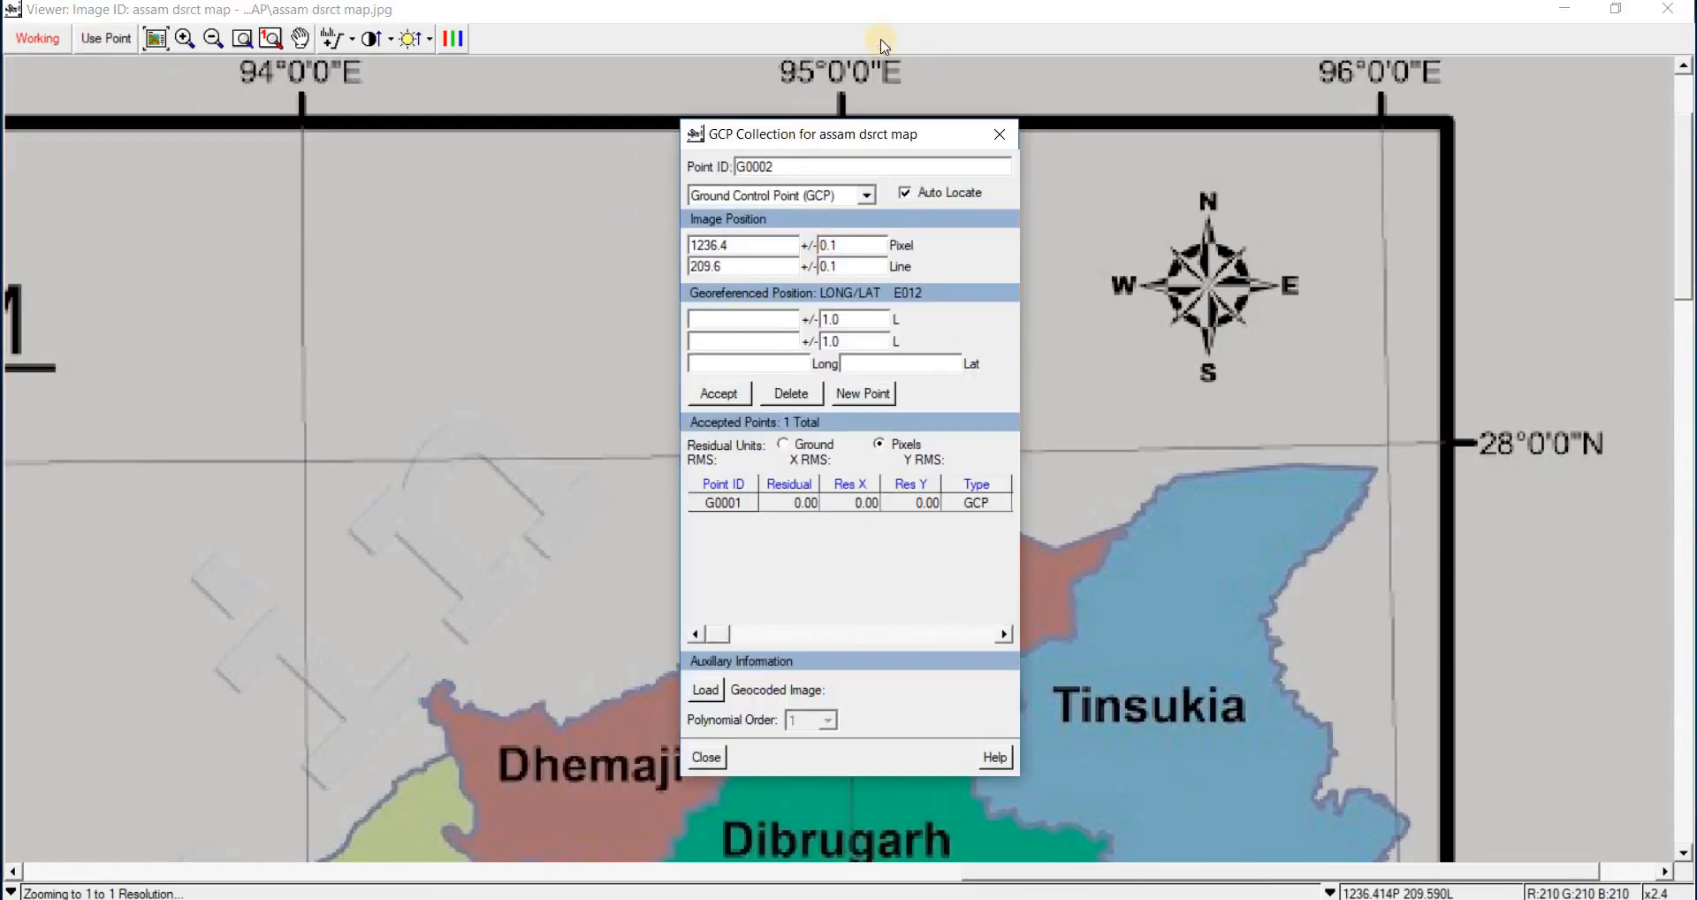
click(707, 322)
text(95 00 00)
click(717, 342)
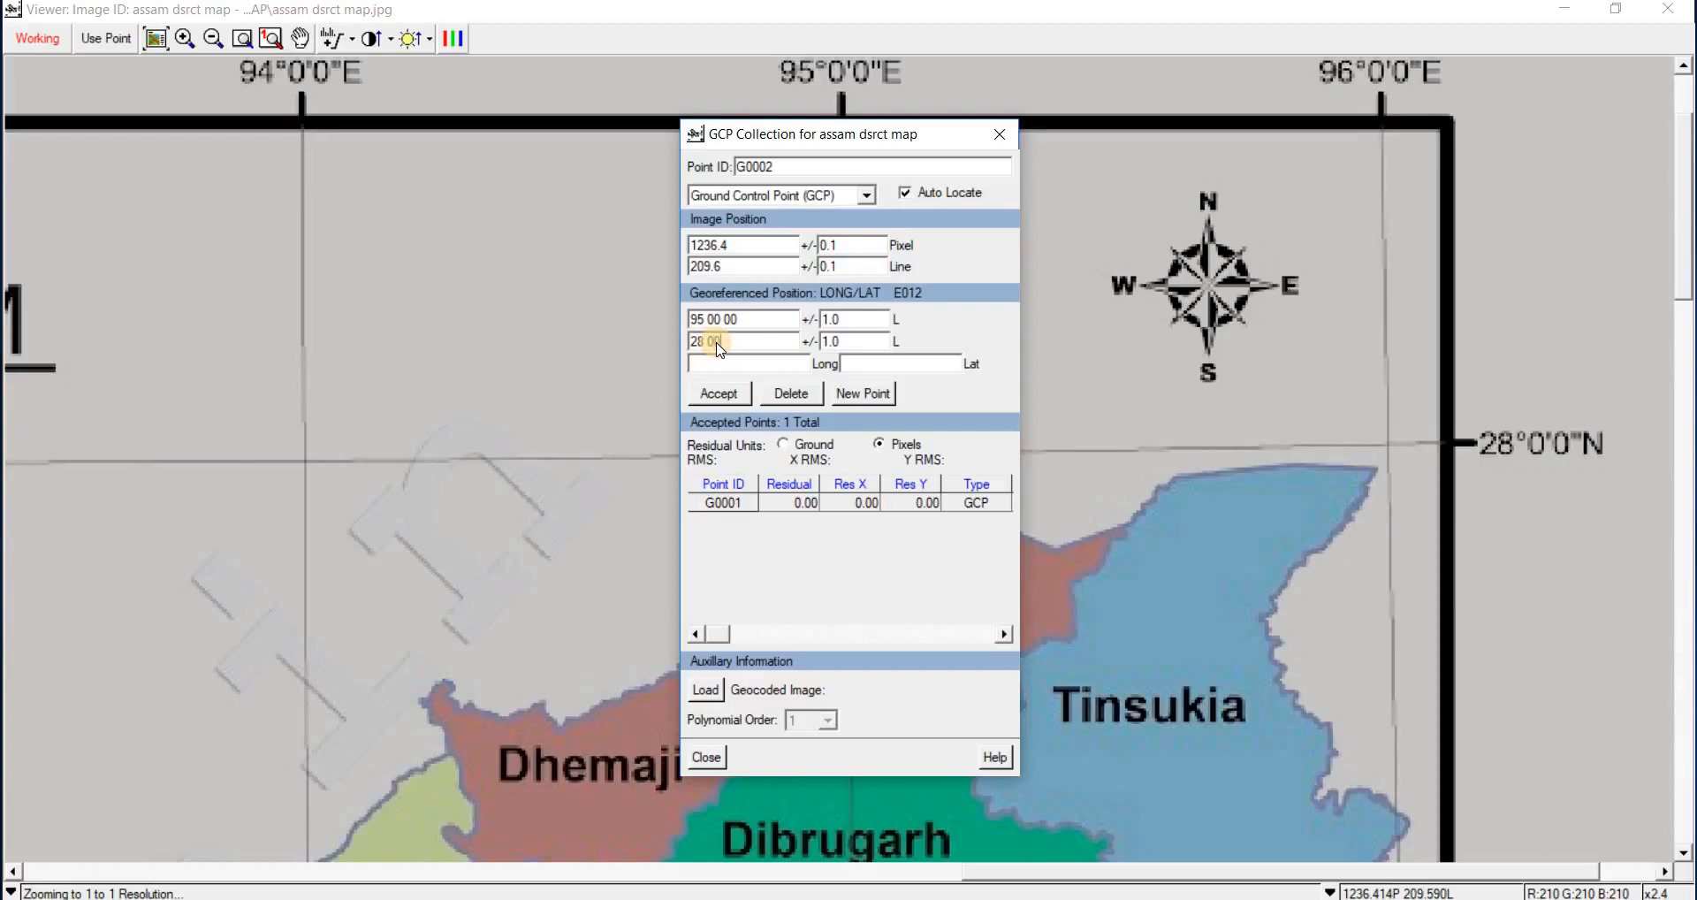
text(28 00 00)
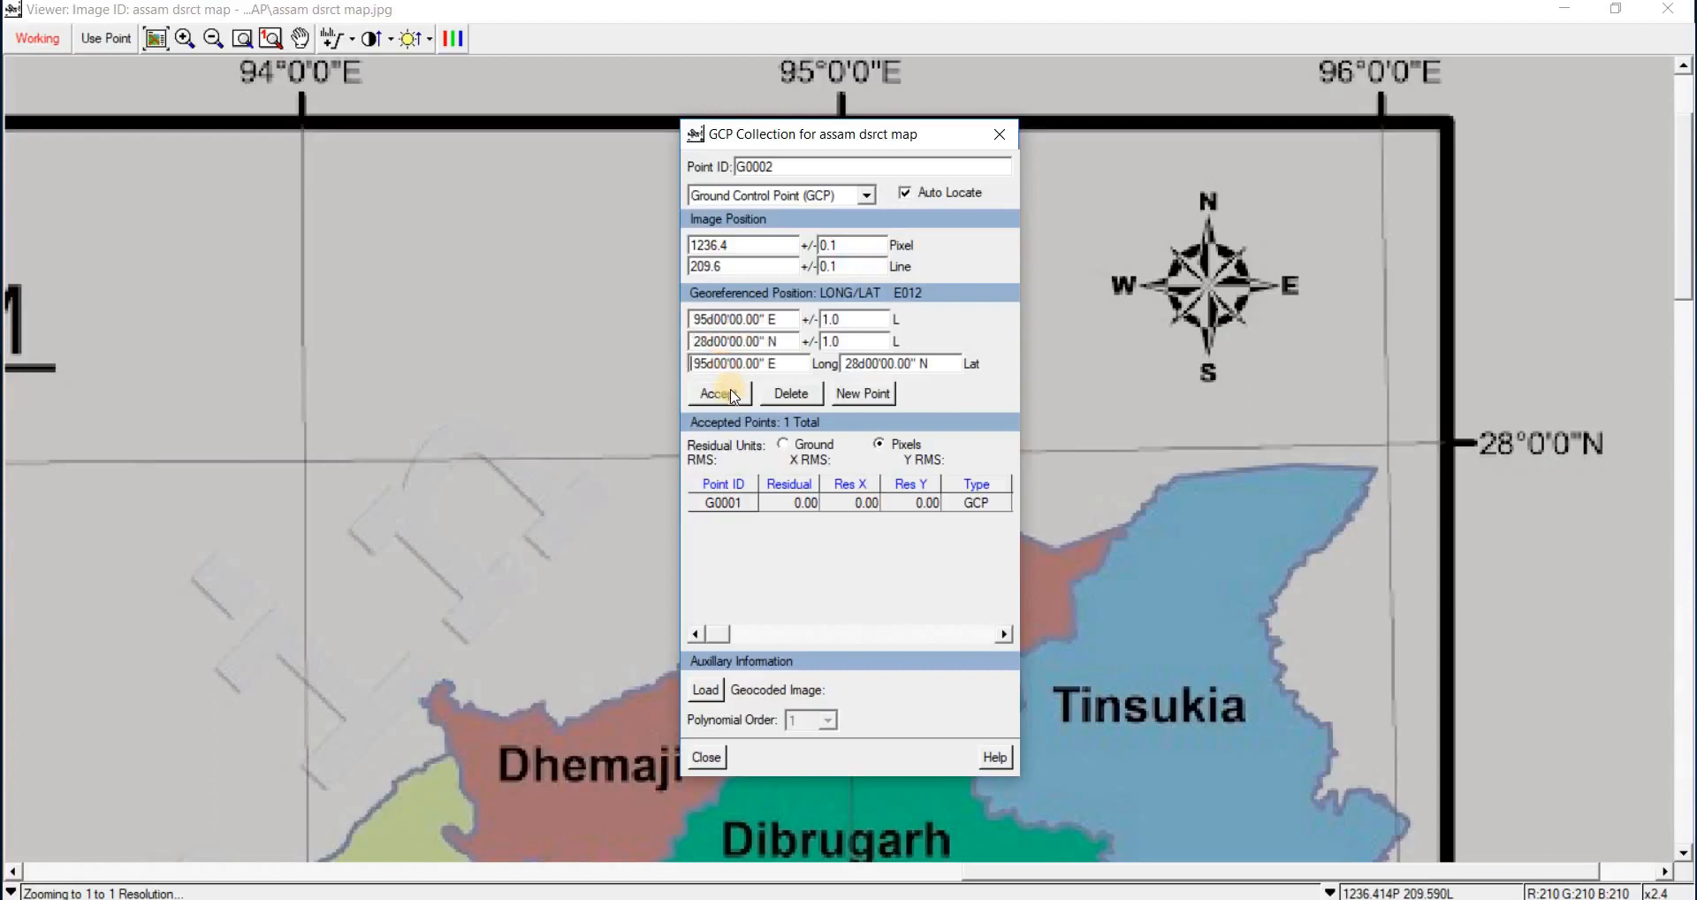
click(732, 394)
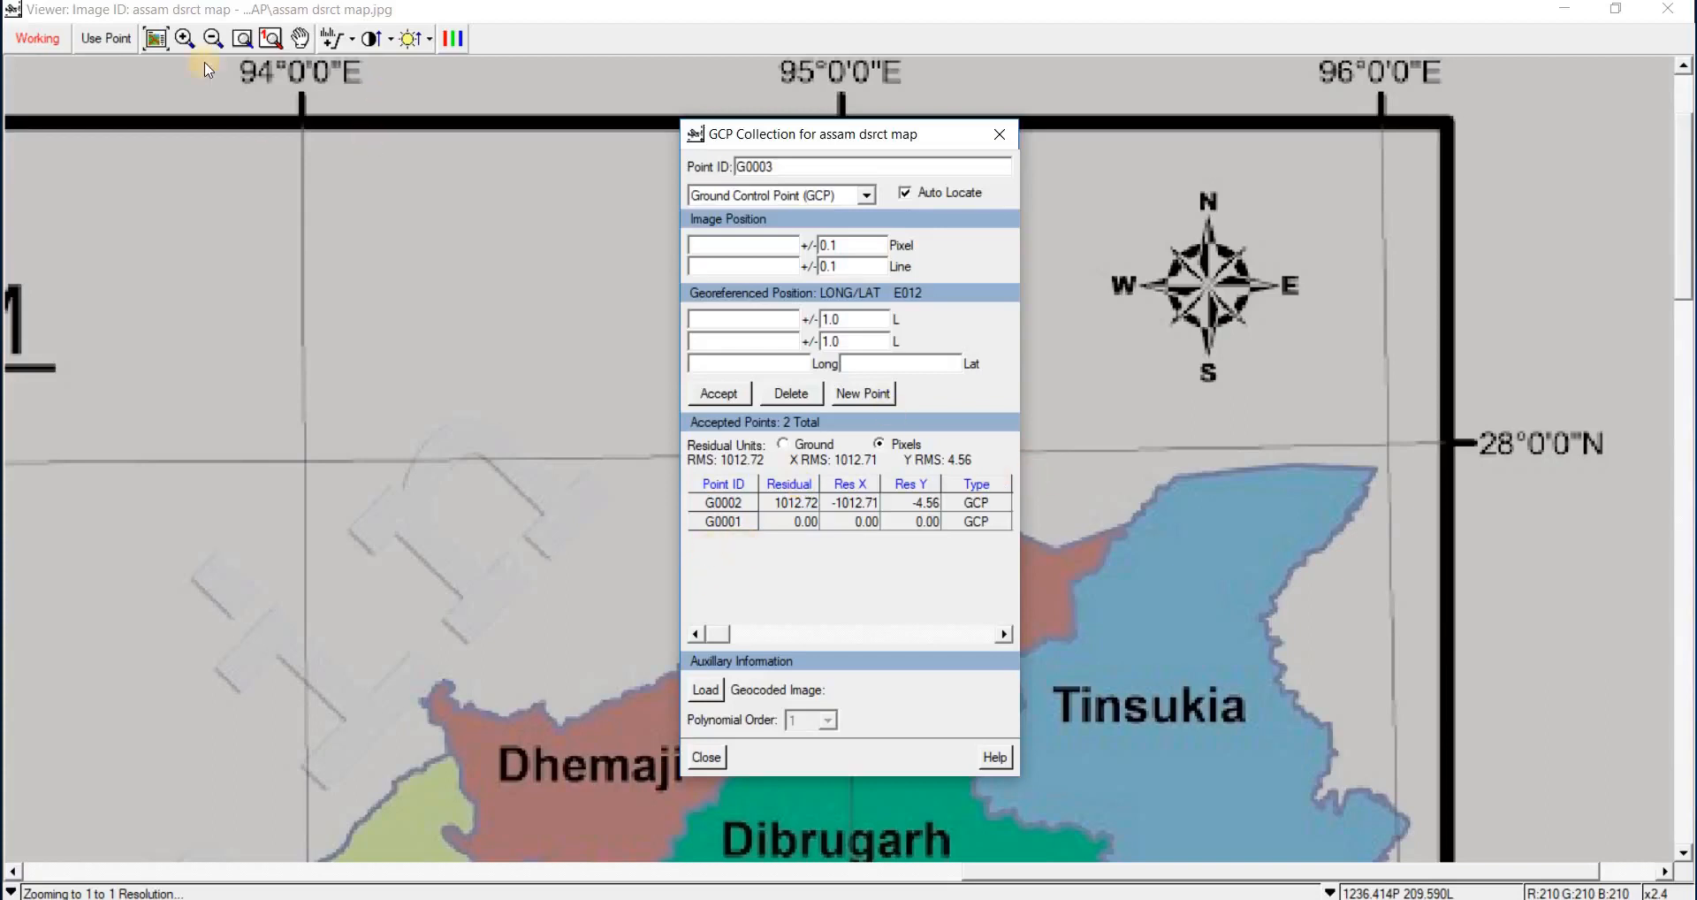
- Mark the third GCP on the map at the intersection of the 95°E and 24°N grid lines
click(165, 41)
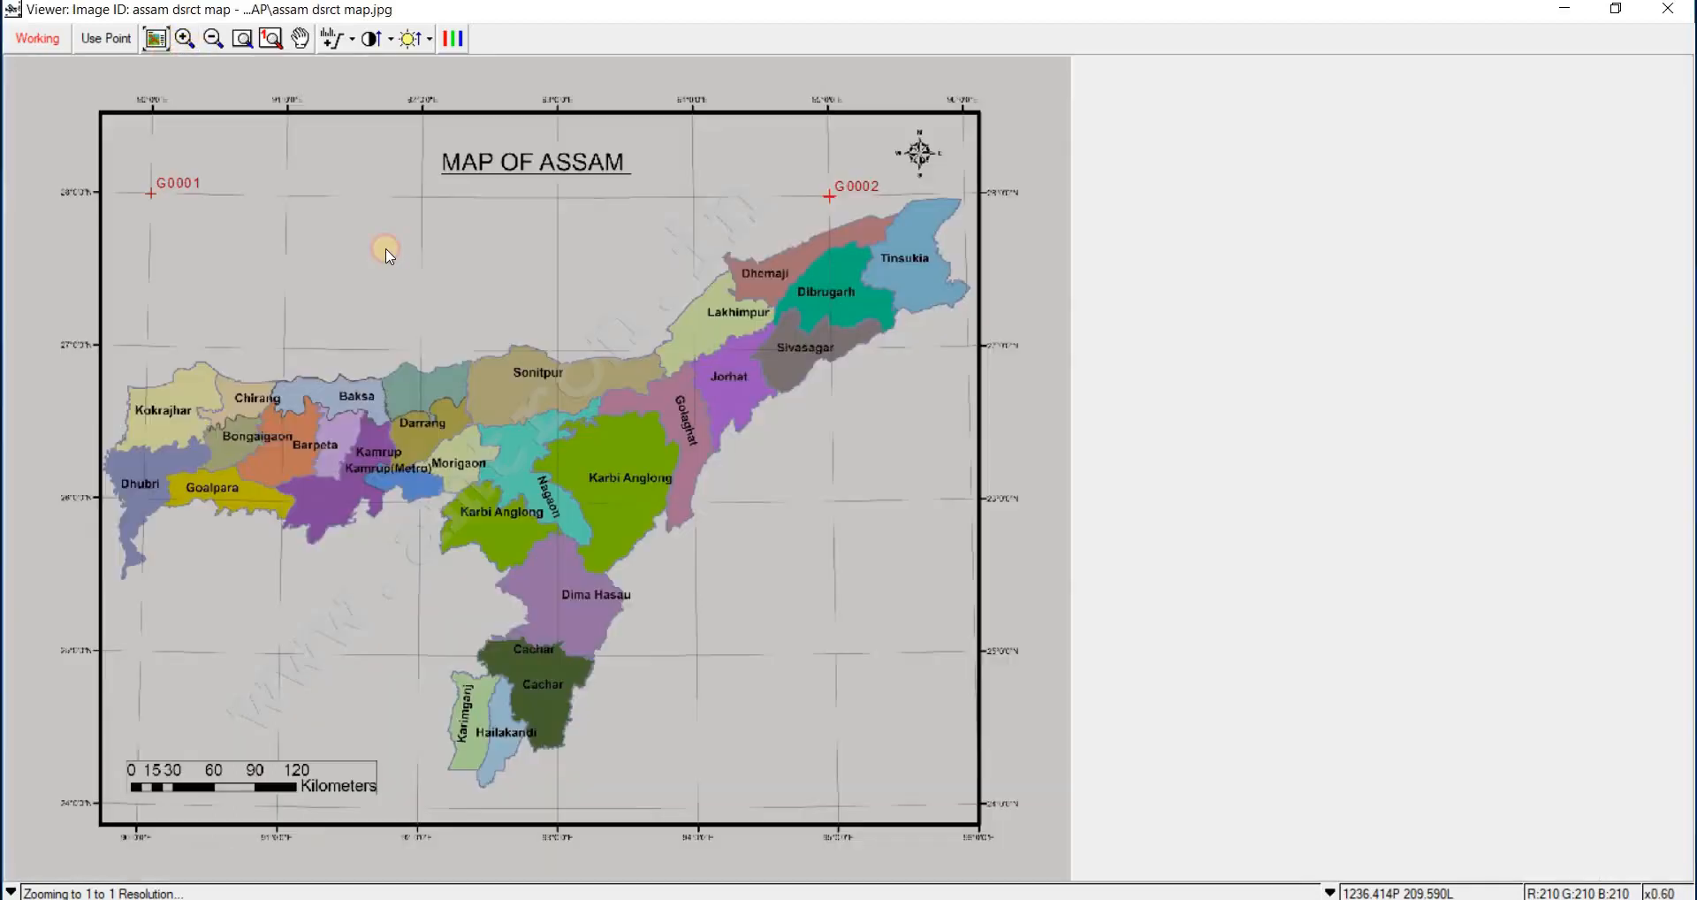
click(838, 806)
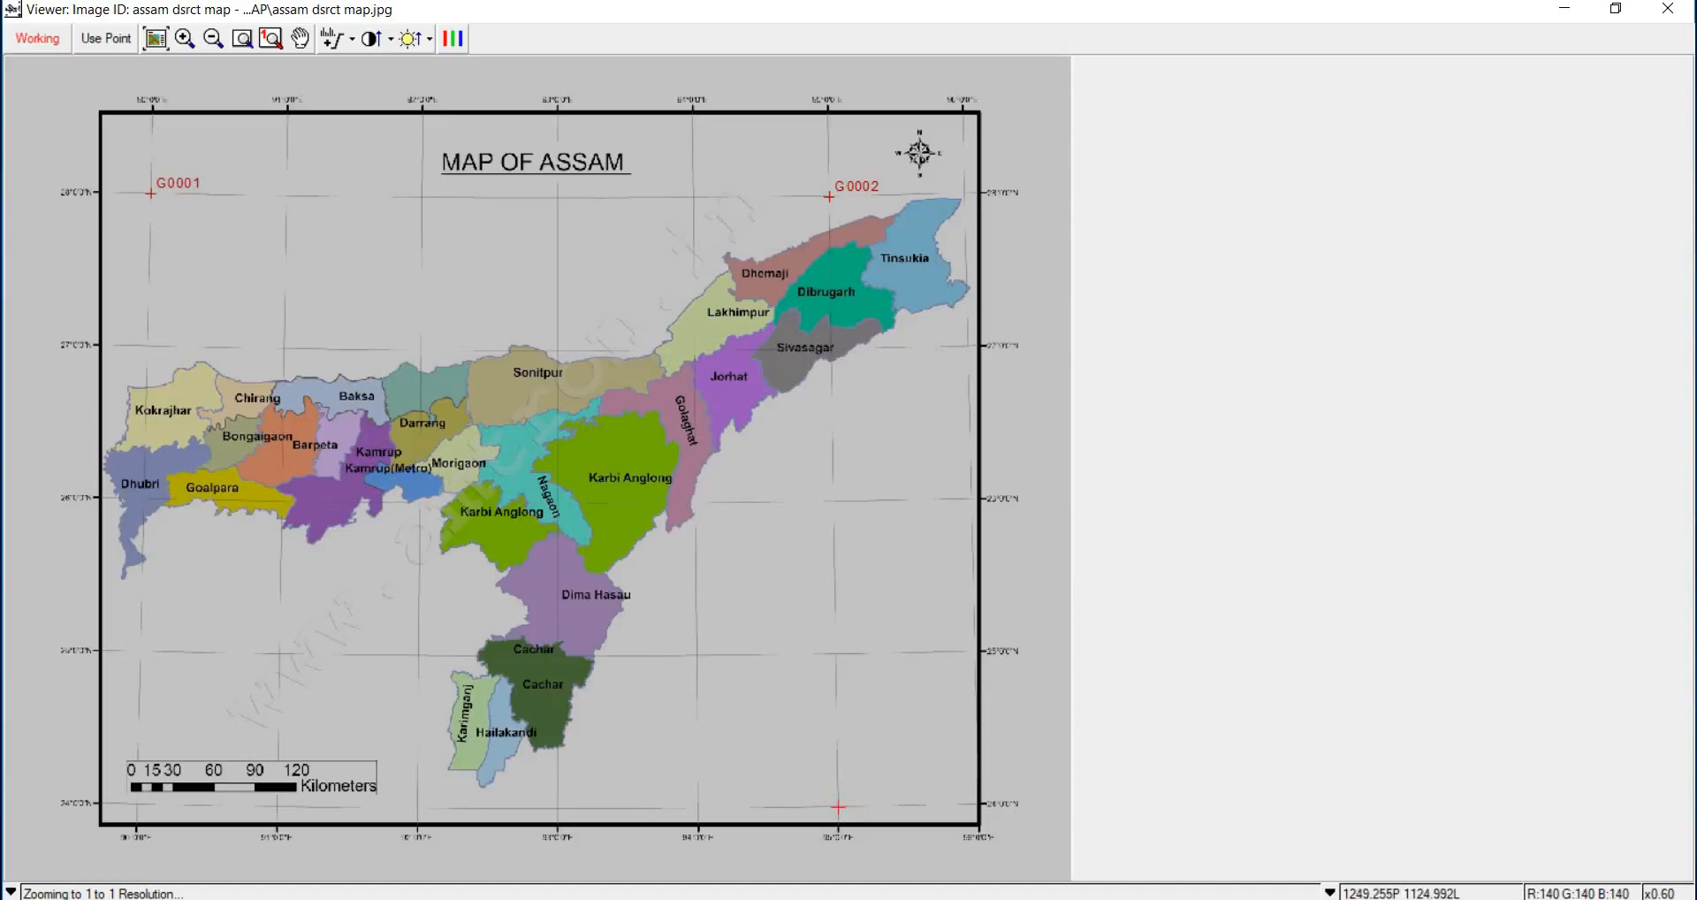
click(191, 38)
click(194, 40)
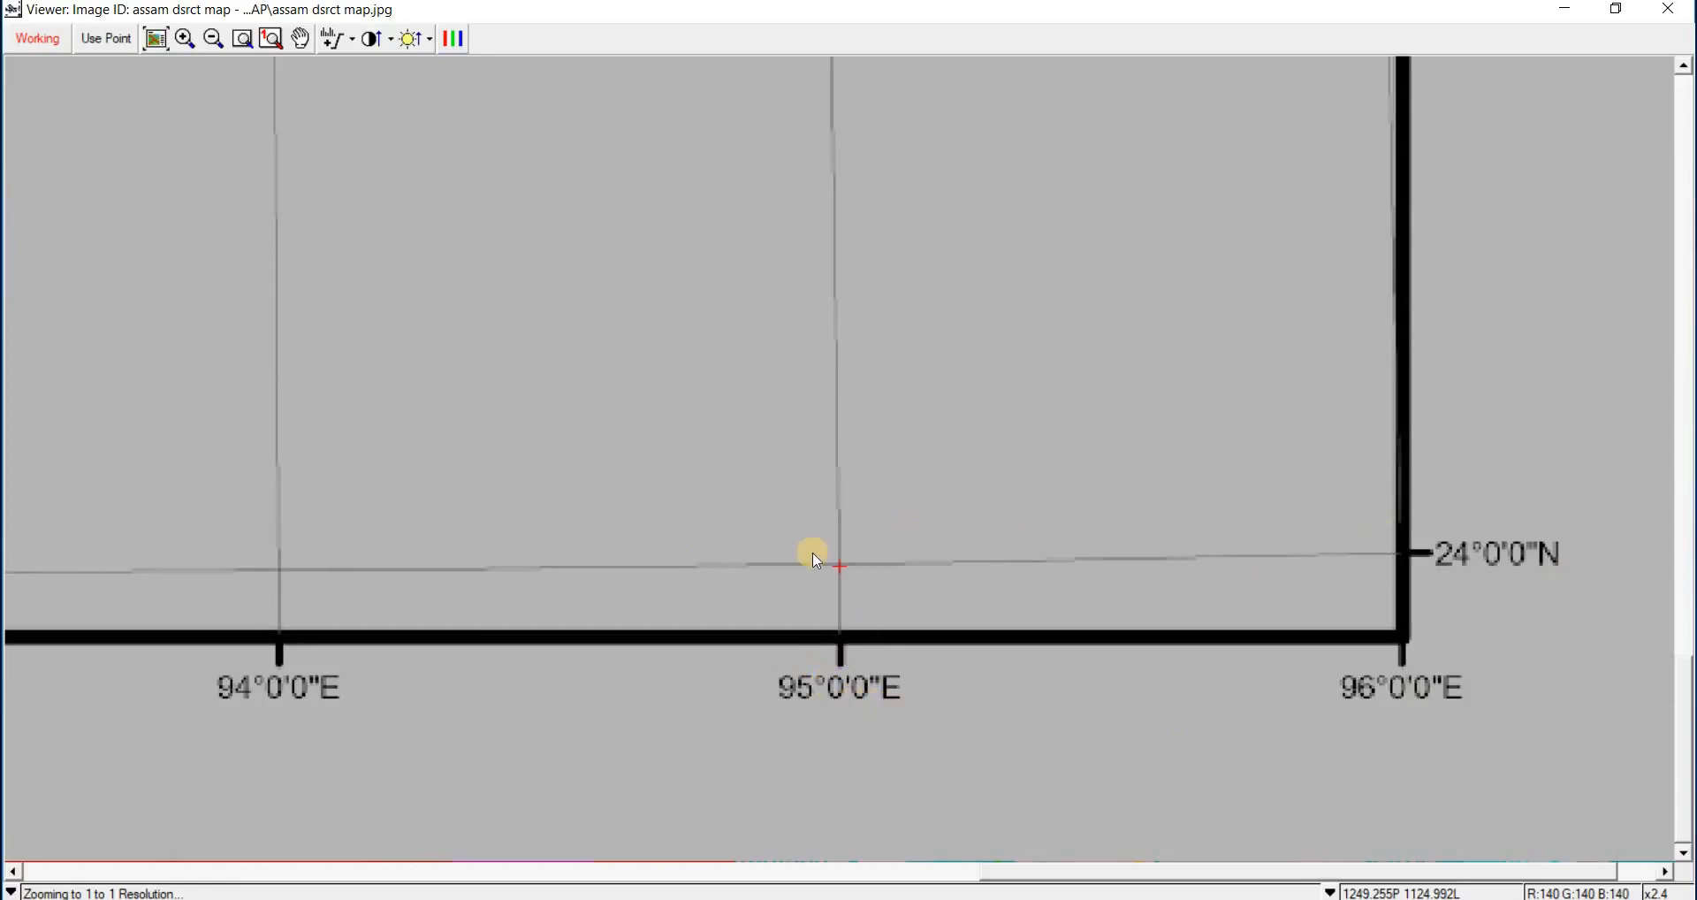
click(122, 48)
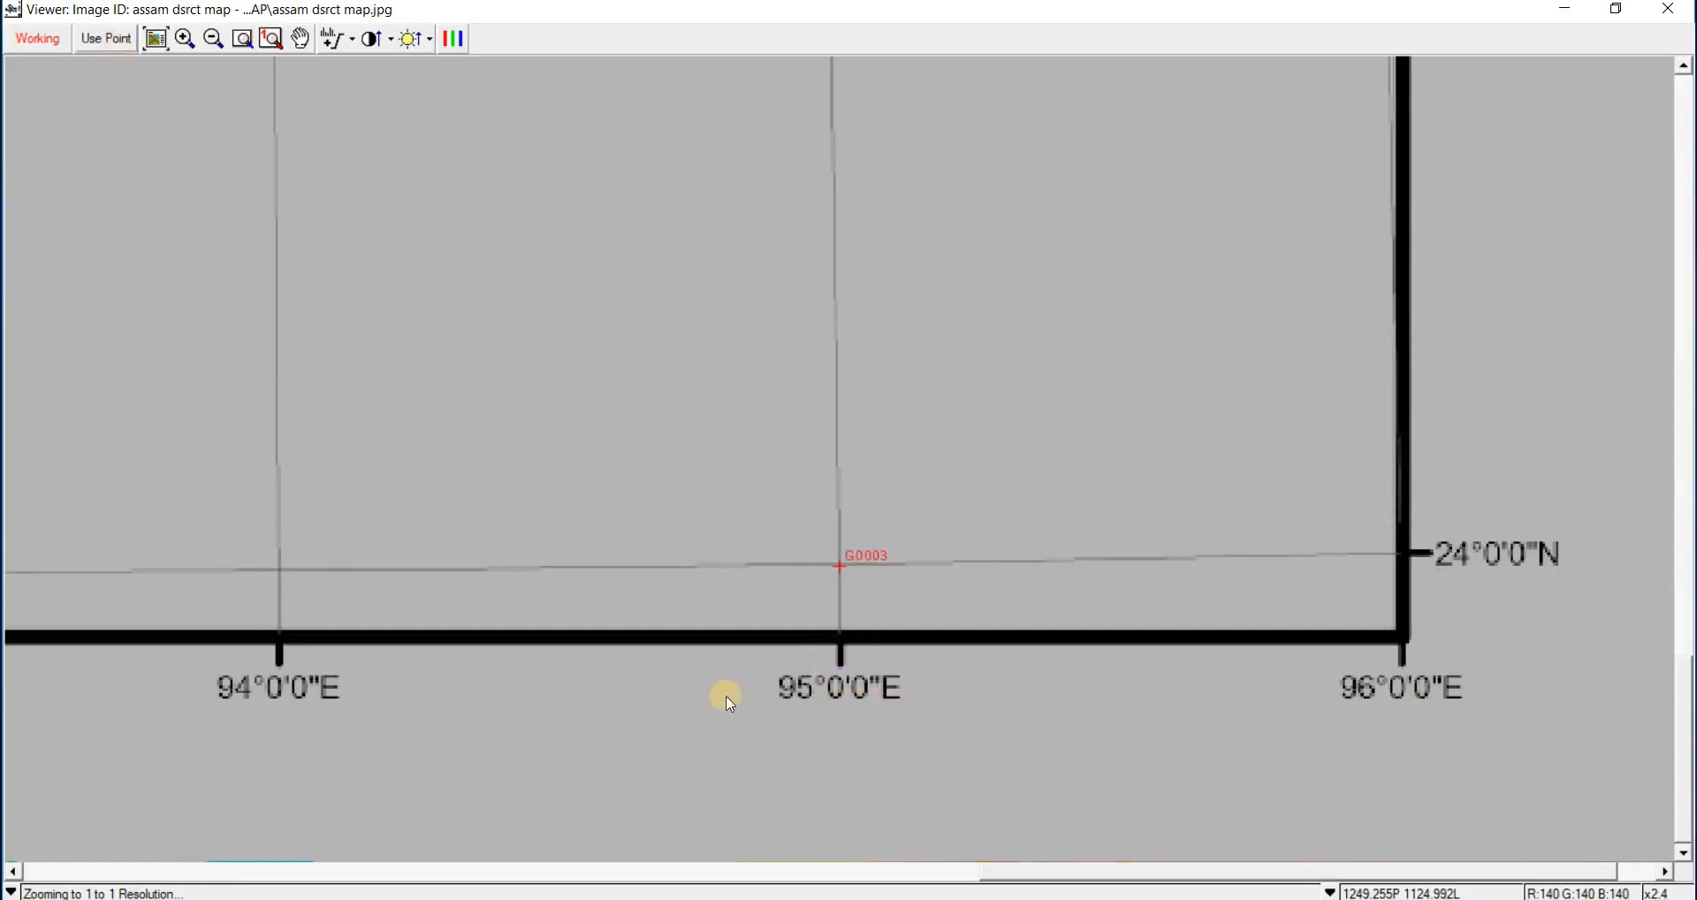
- Give point G0003 the georeferenced position 95 00 00 E, 24 00 00 N and accept it
click(1172, 846)
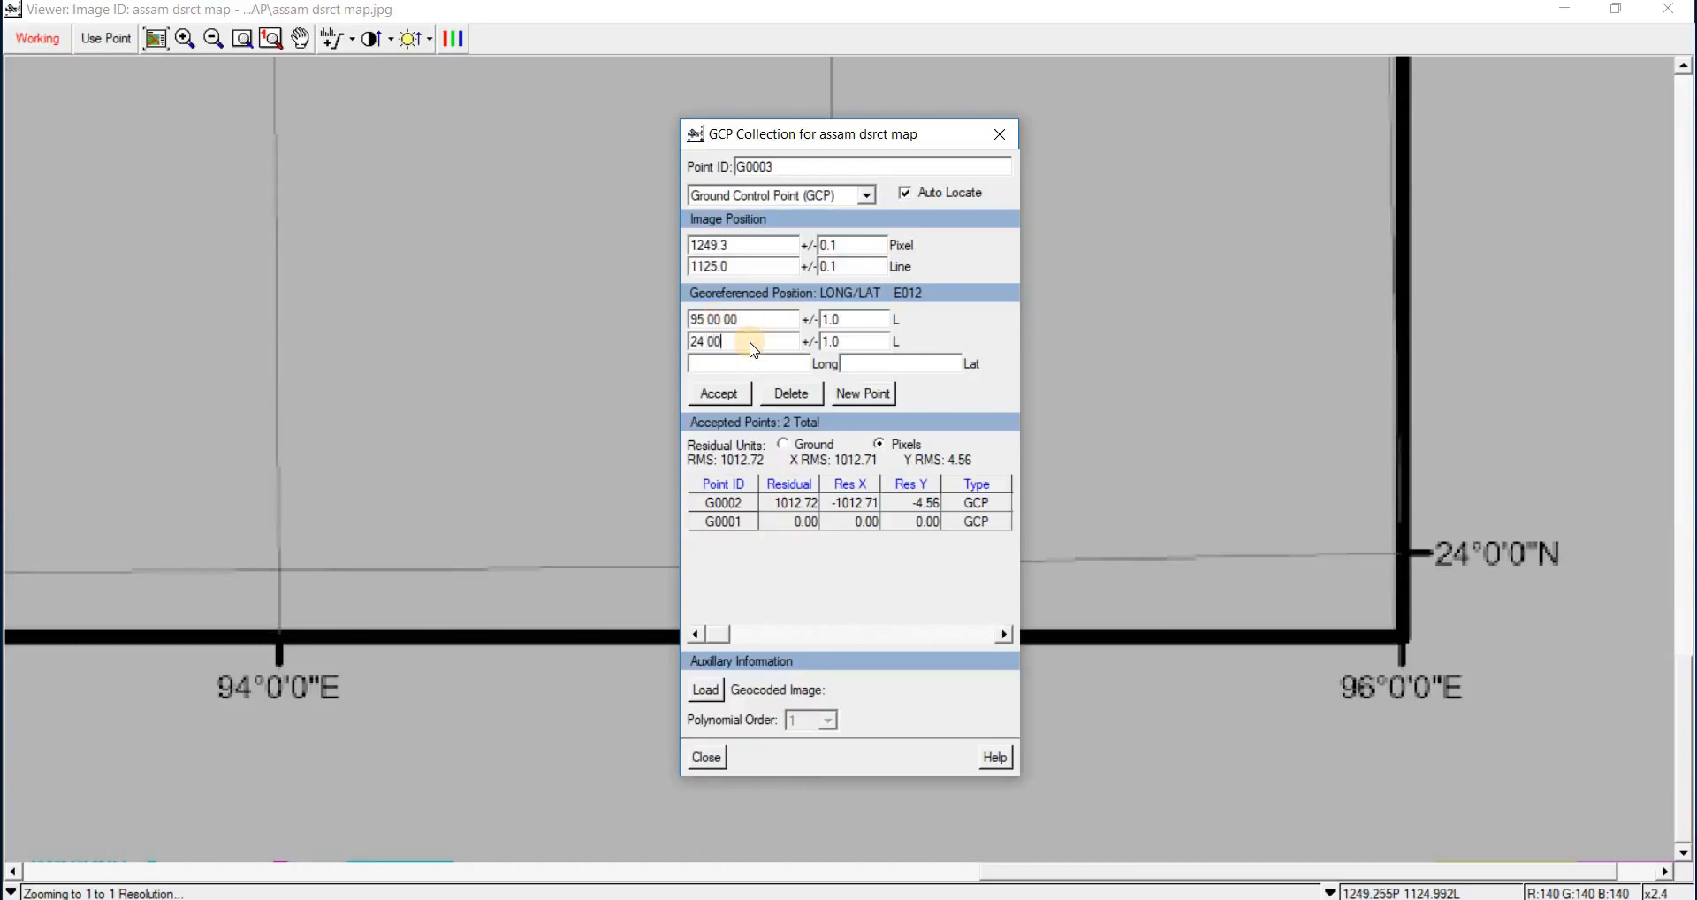
key(Tab)
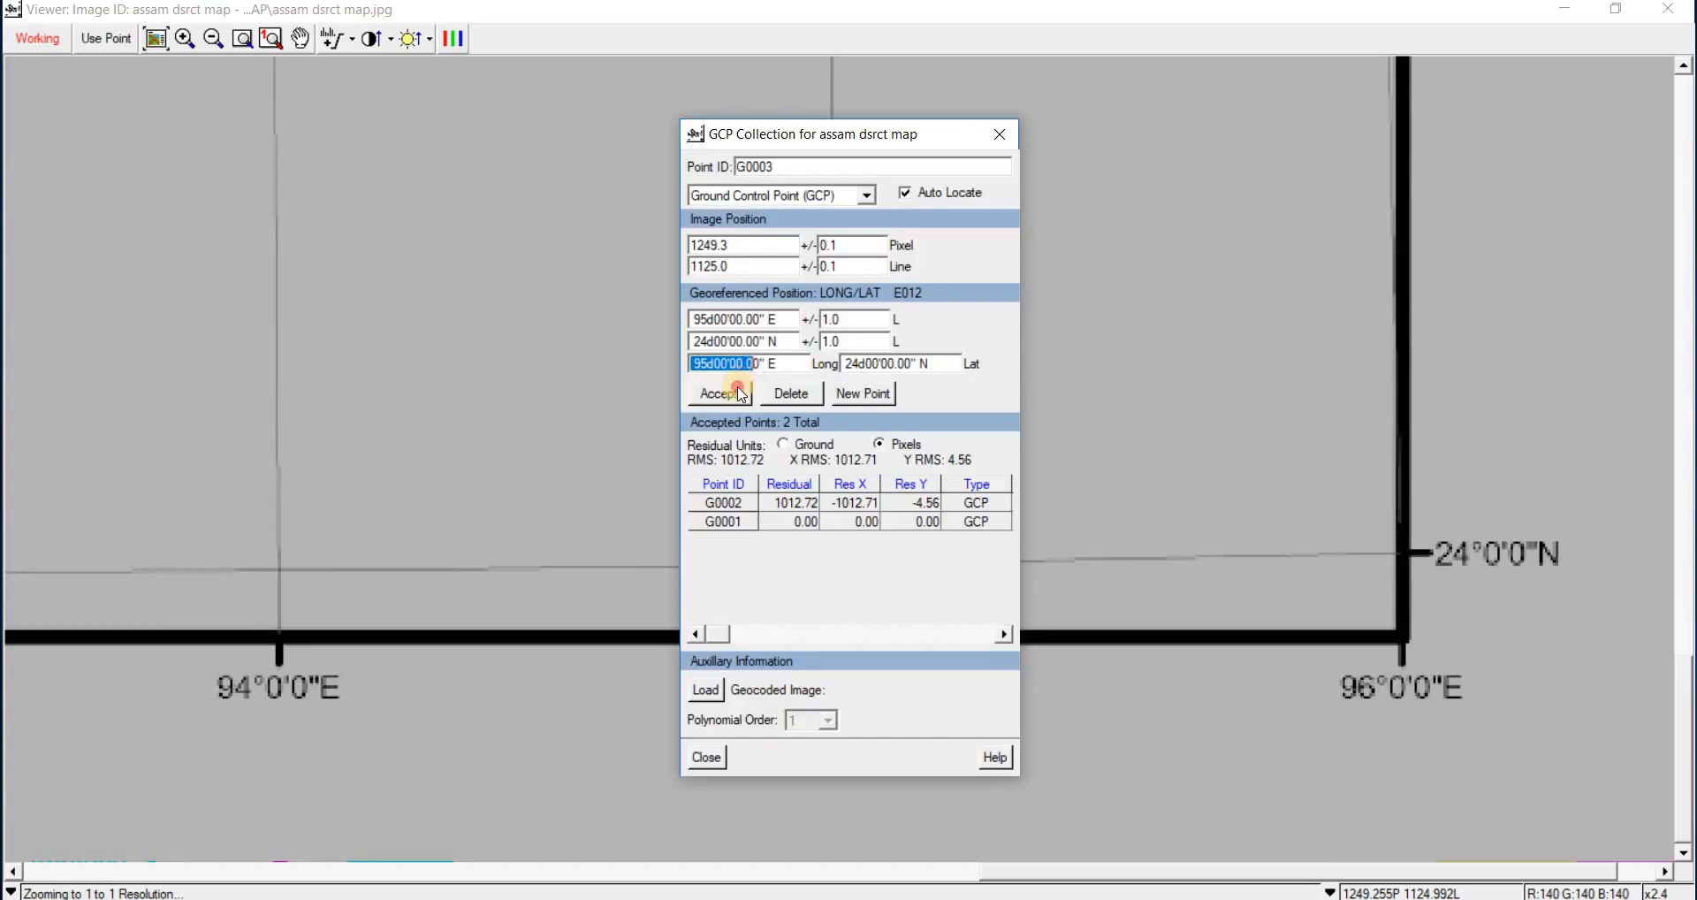
click(718, 393)
- Mark the fourth GCP on the map at the intersection of the 90°E and 24°N grid lines
click(168, 40)
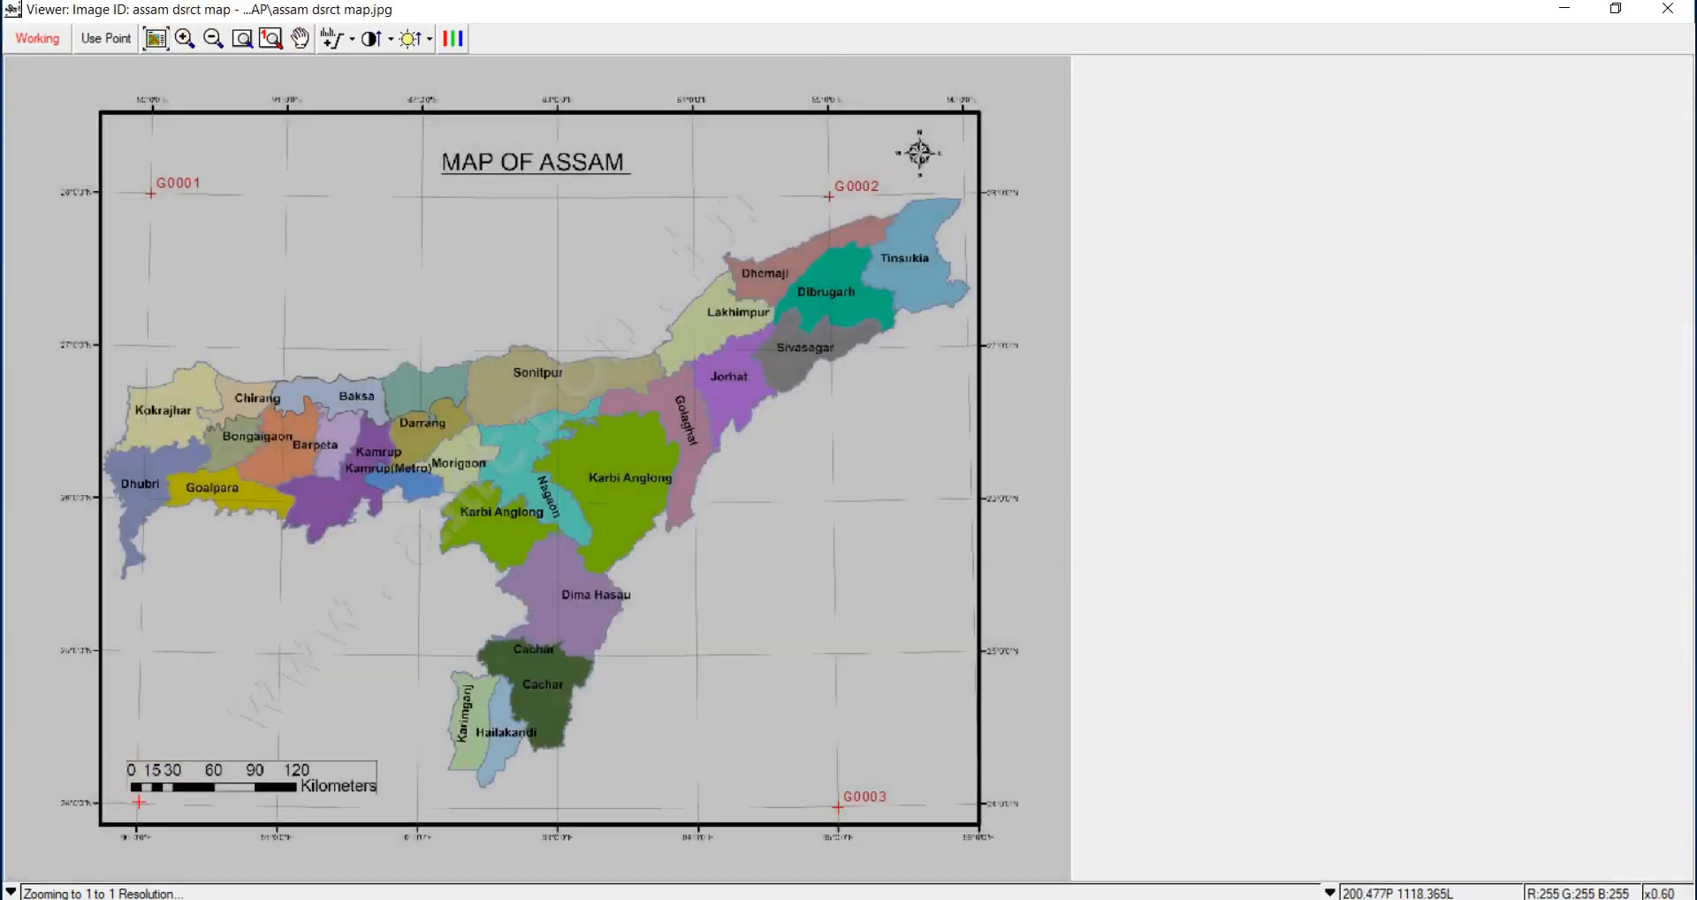
click(187, 41)
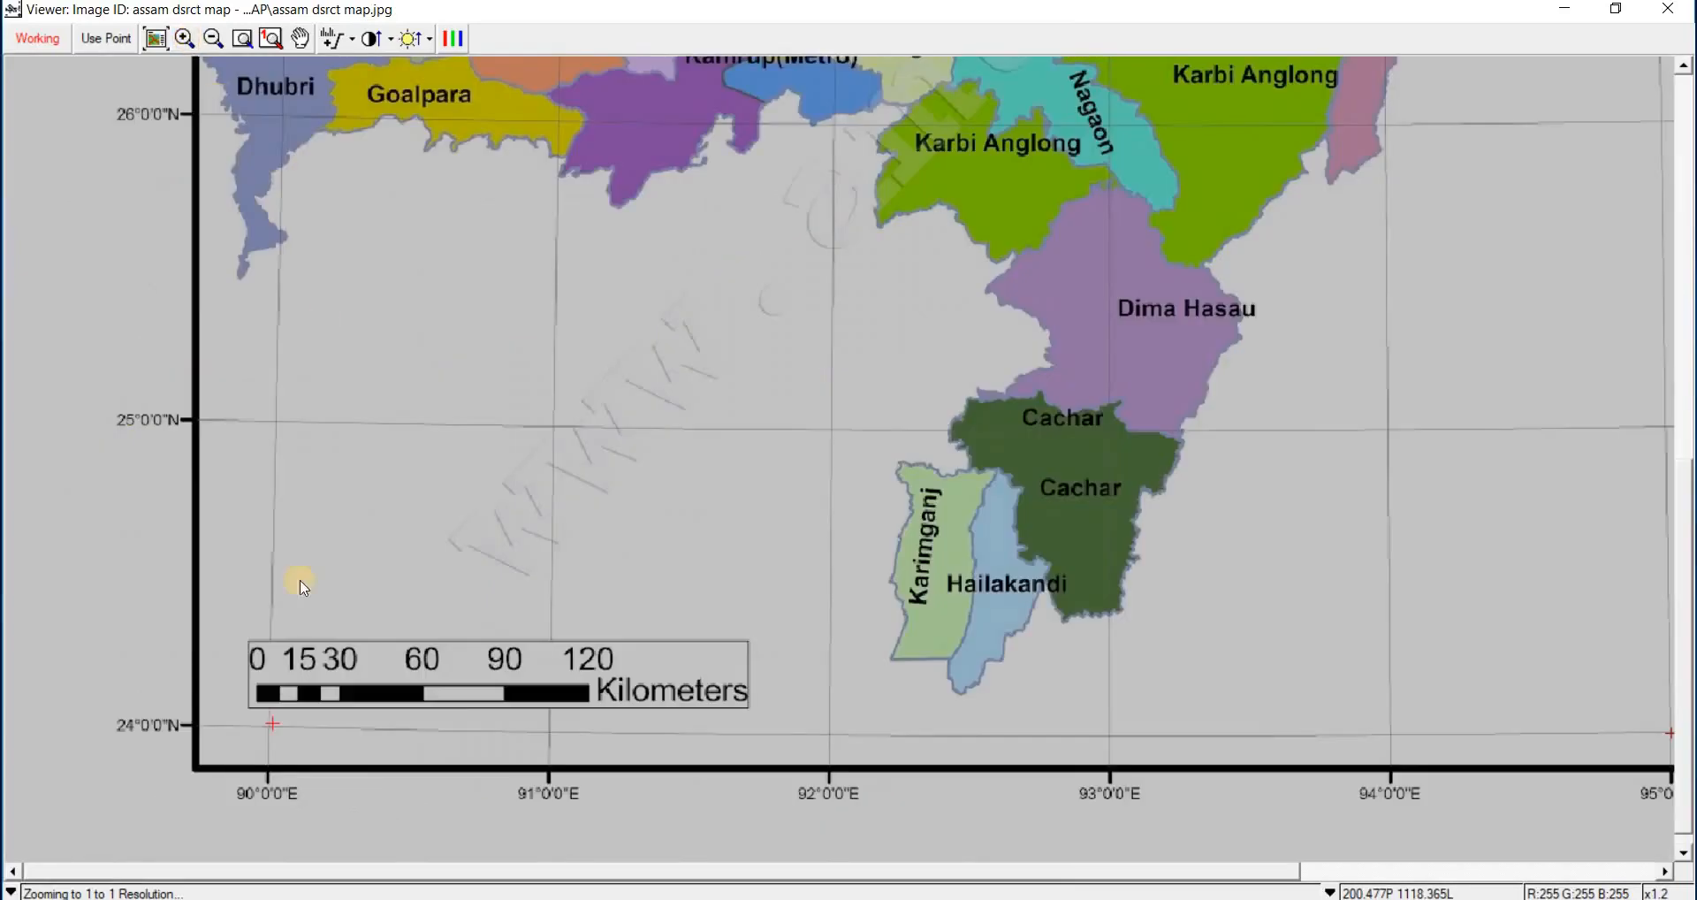
click(268, 724)
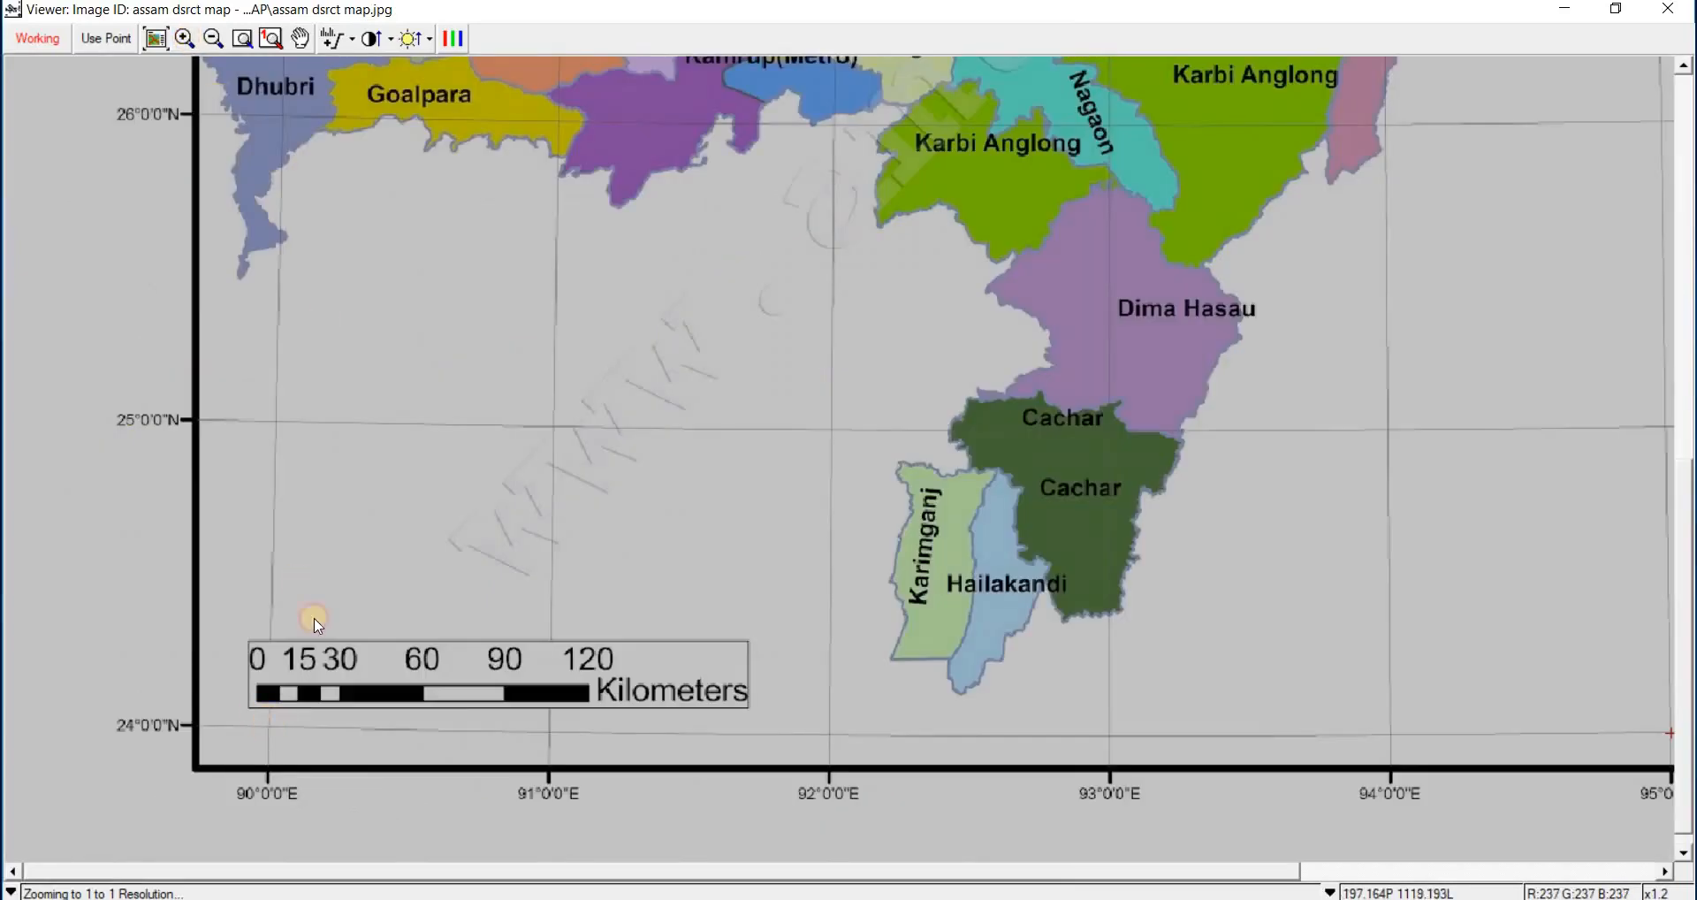
click(105, 38)
- Give point G0004 the georeferenced position 90 00 00 E, 24 00 00 N, accept it and close GCP collection
mouse_move(847, 898)
click(1175, 822)
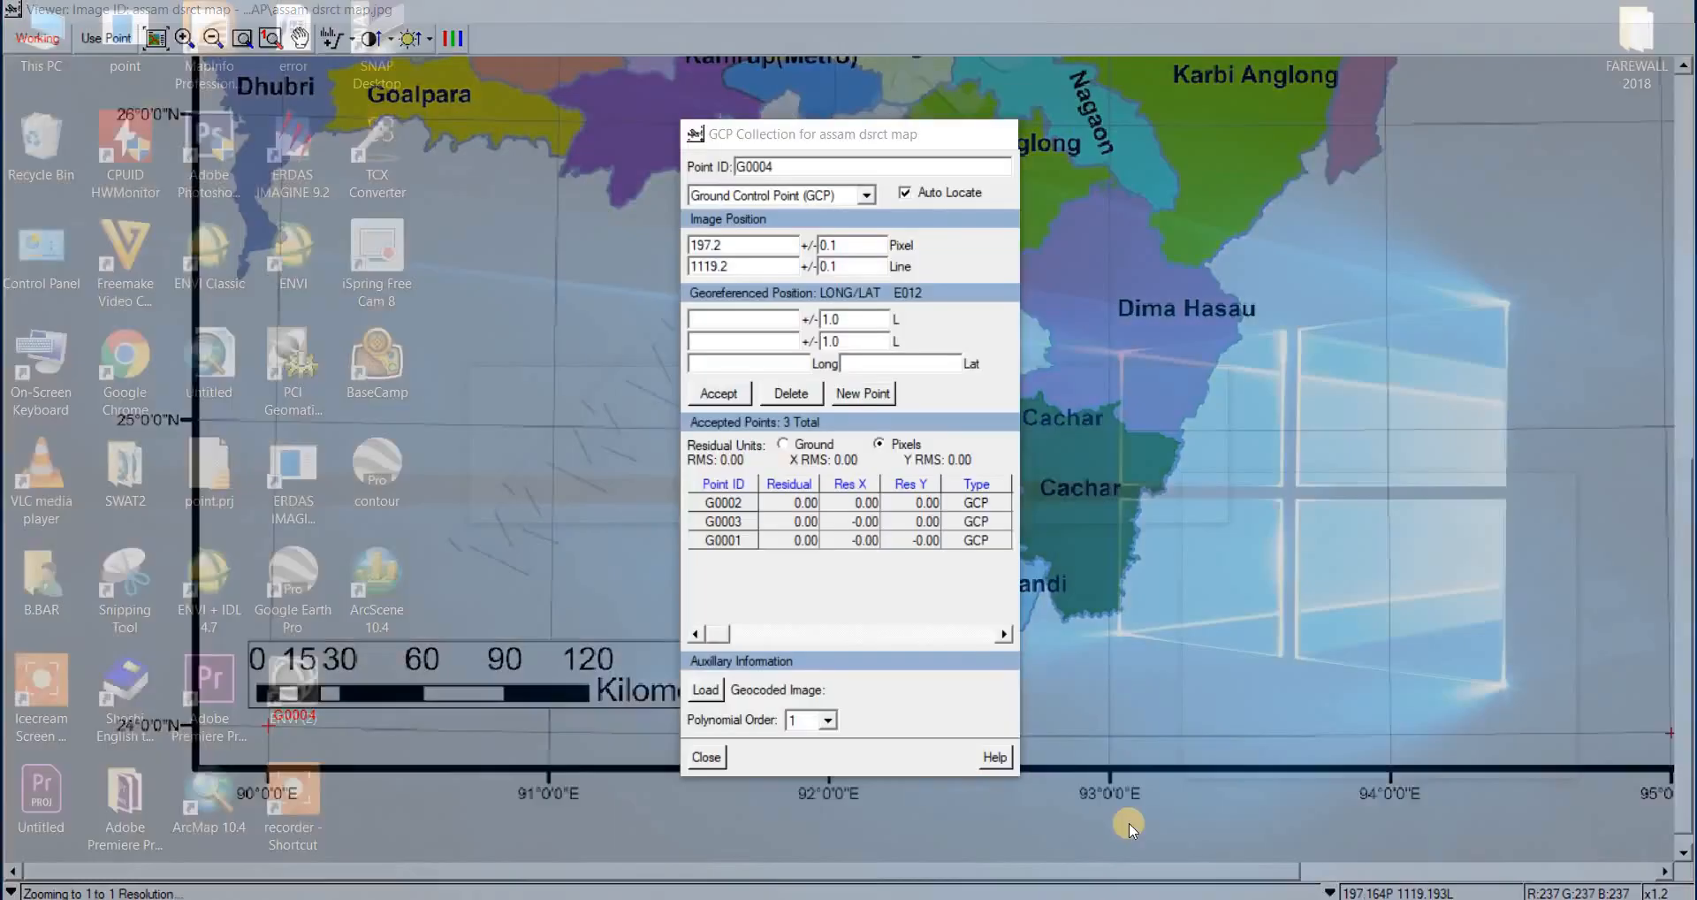
click(736, 315)
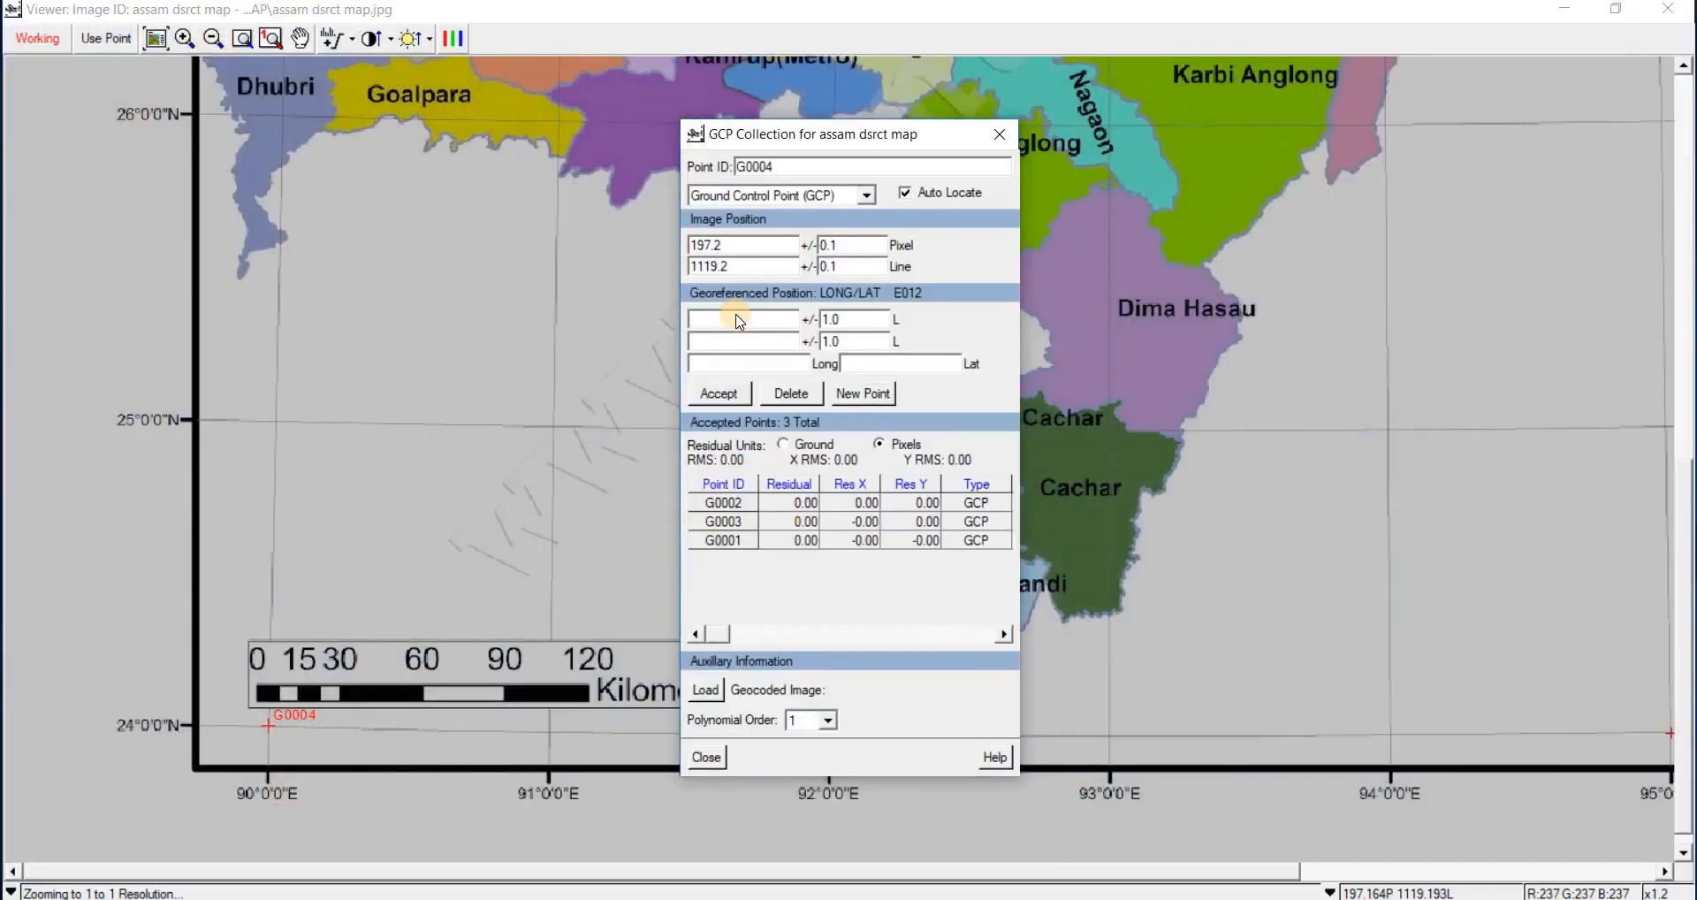
text(90 00 00)
click(741, 343)
click(723, 394)
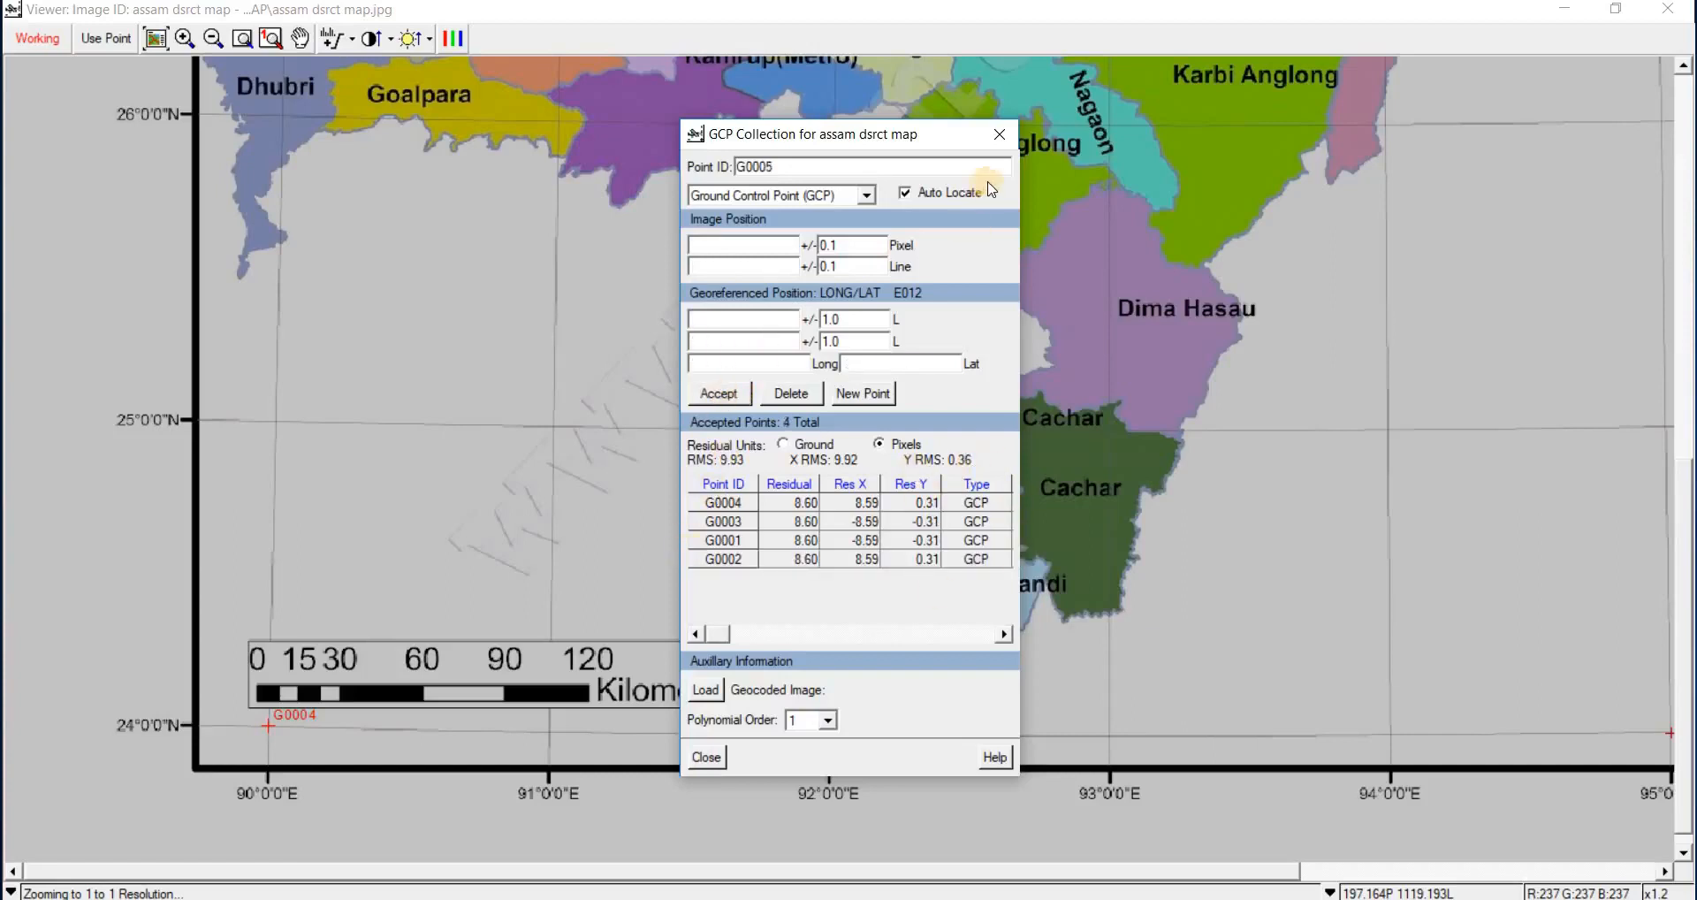
click(988, 137)
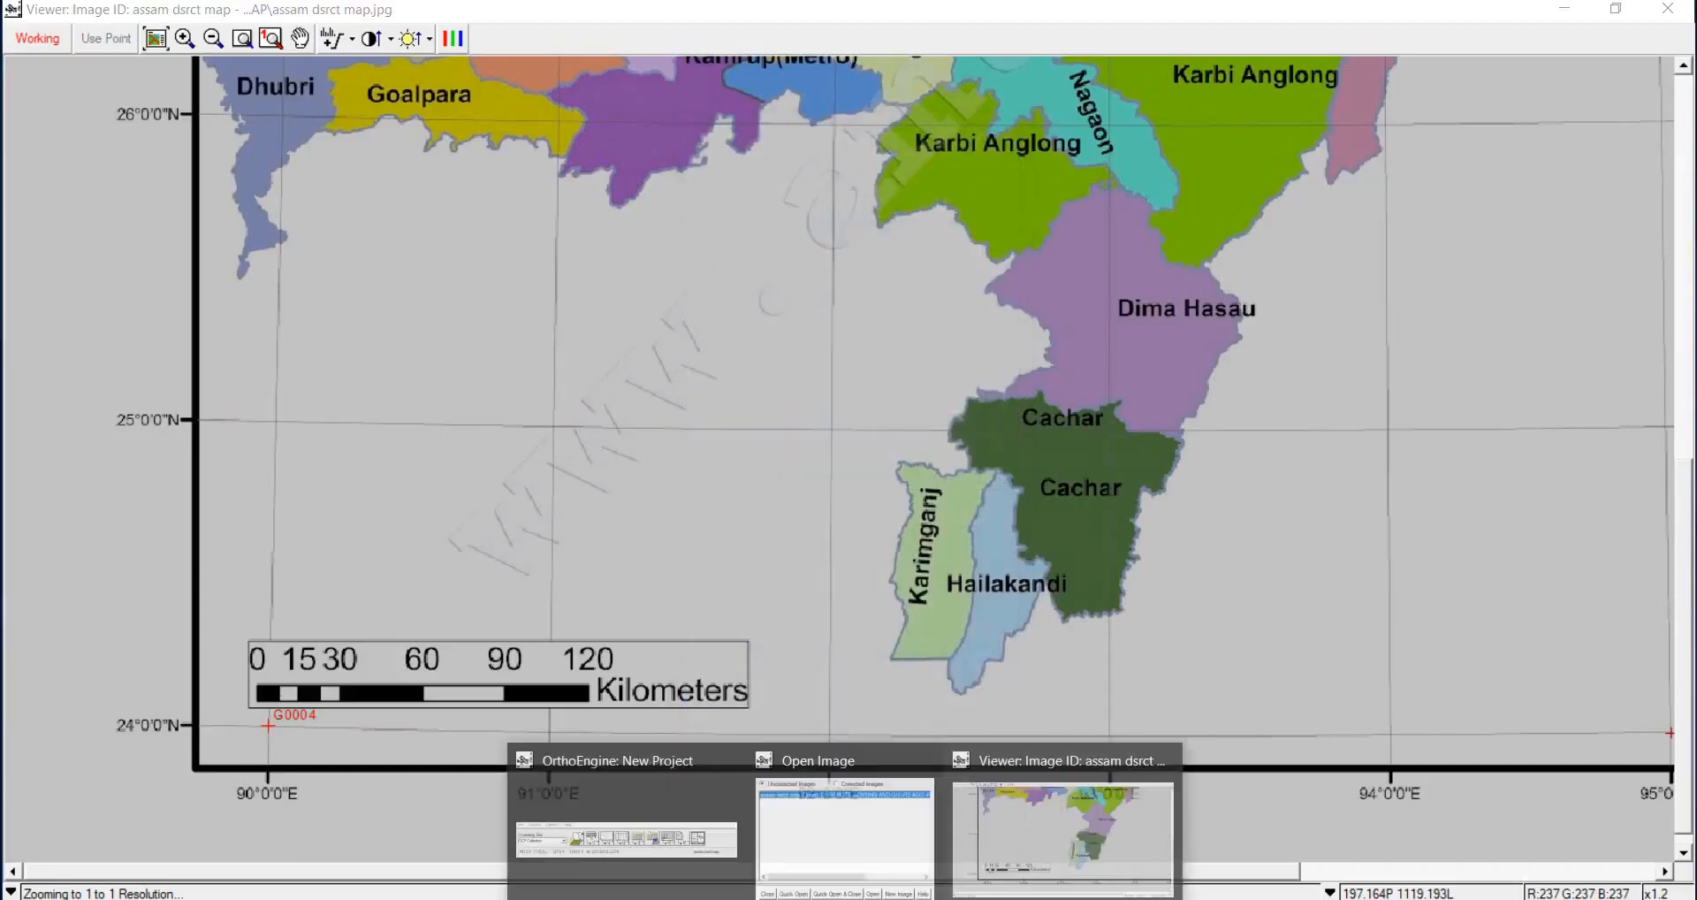
- Set the OrthoEngine processing step to Geometric Correction and add the assam dsrct map to the images to process
click(719, 855)
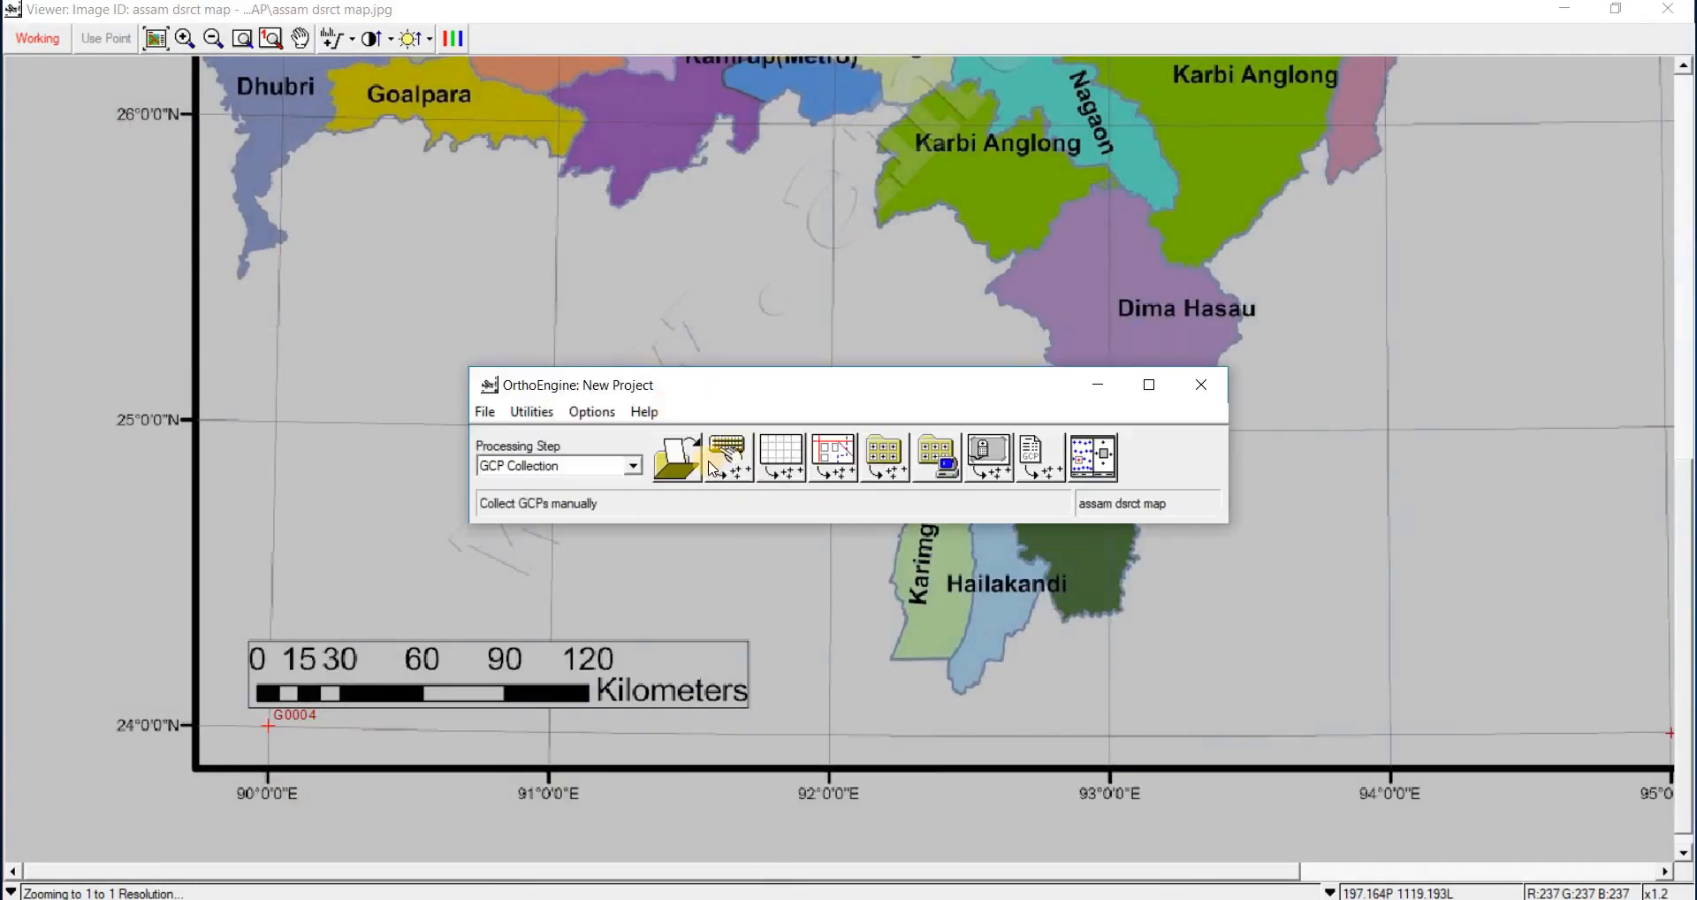
click(630, 468)
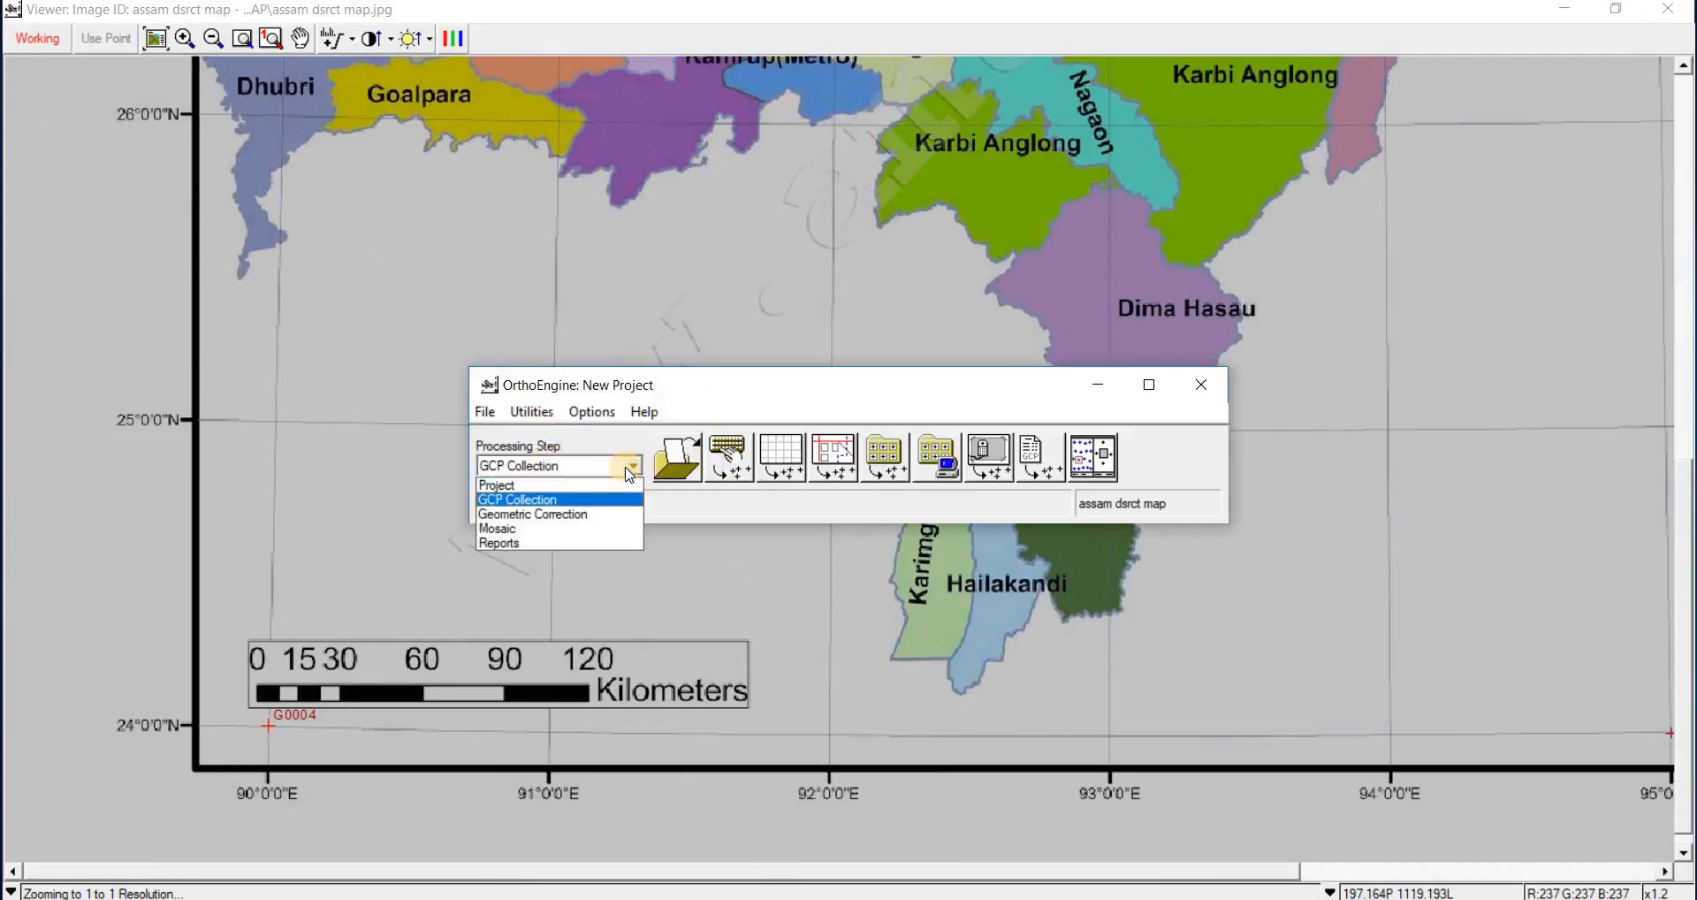
click(592, 519)
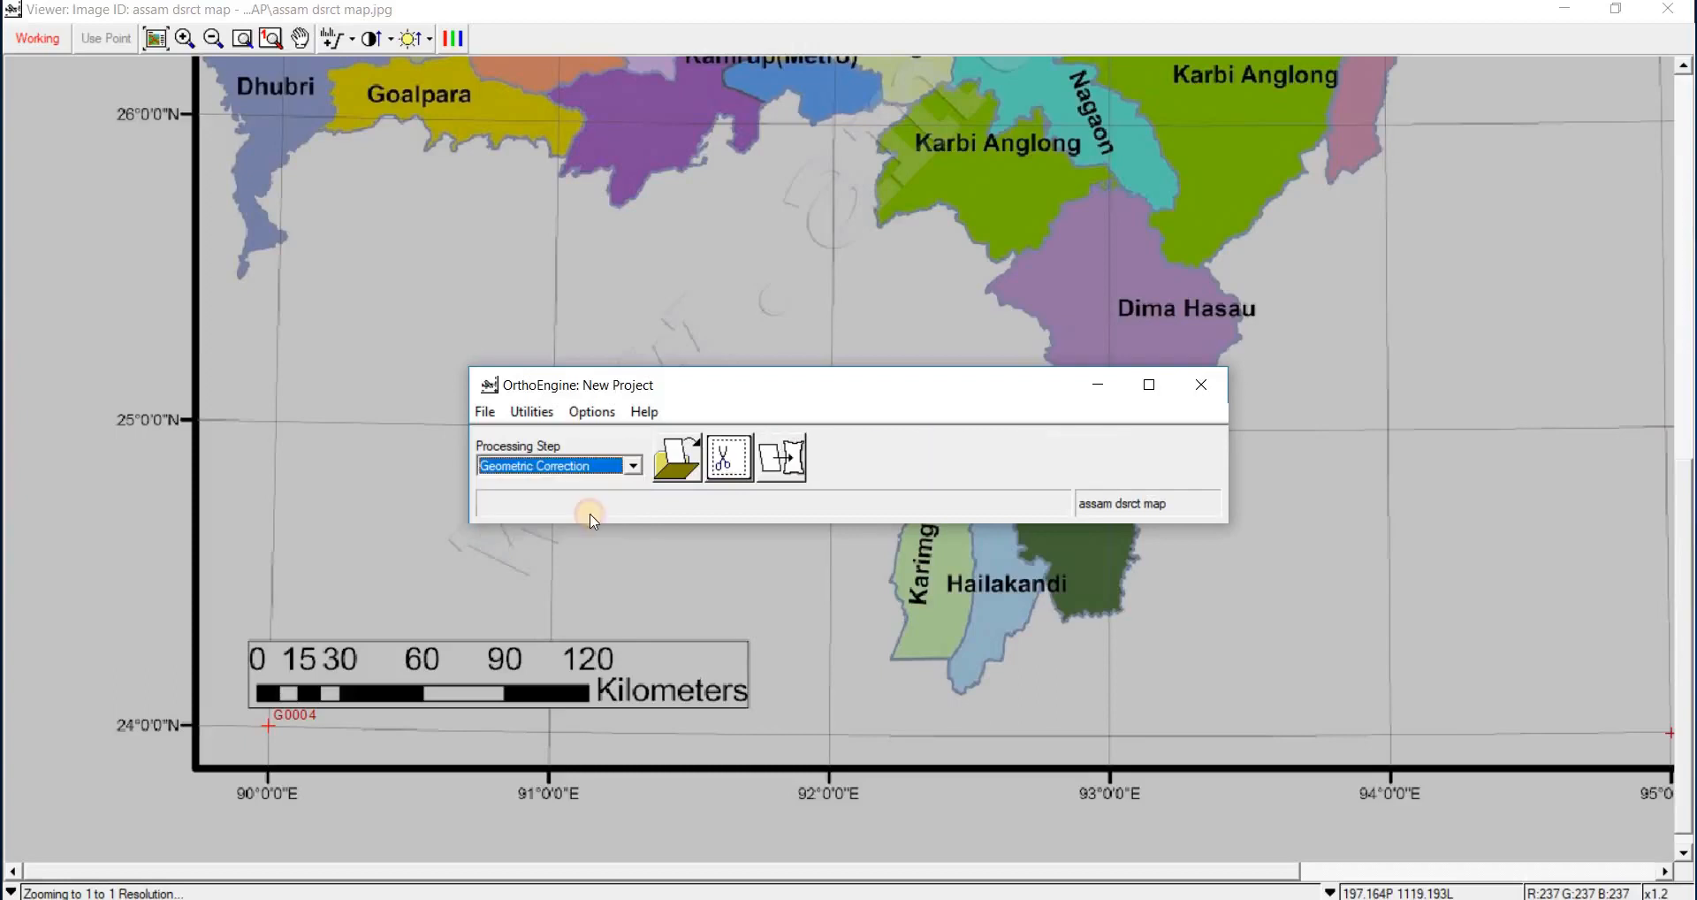
click(788, 466)
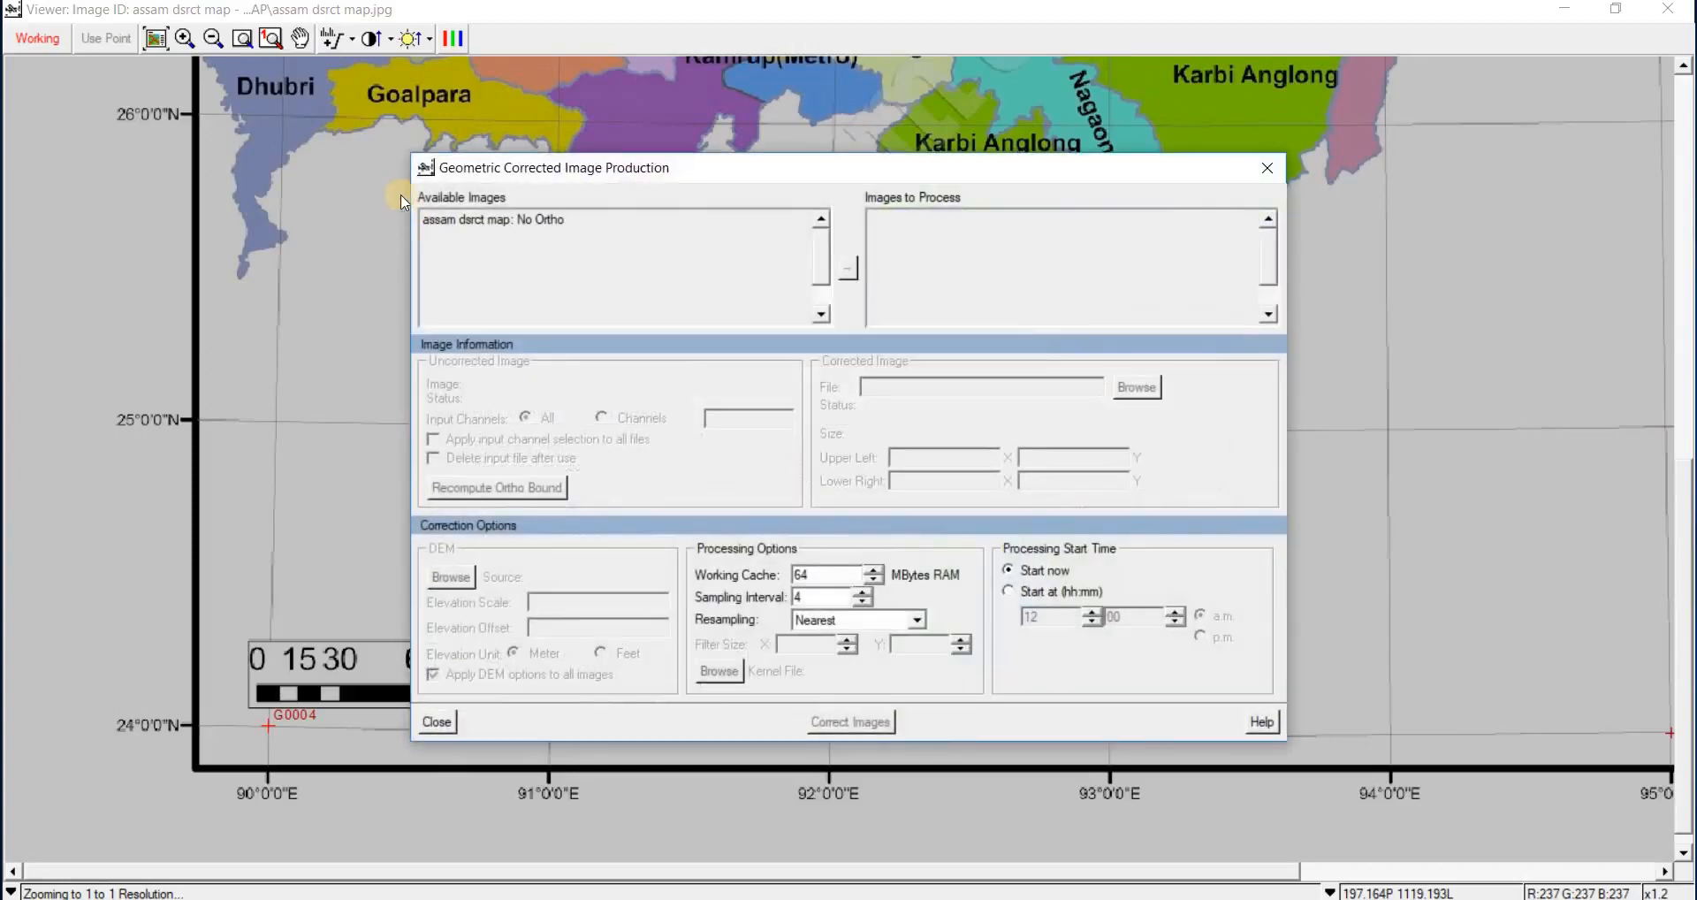
click(475, 229)
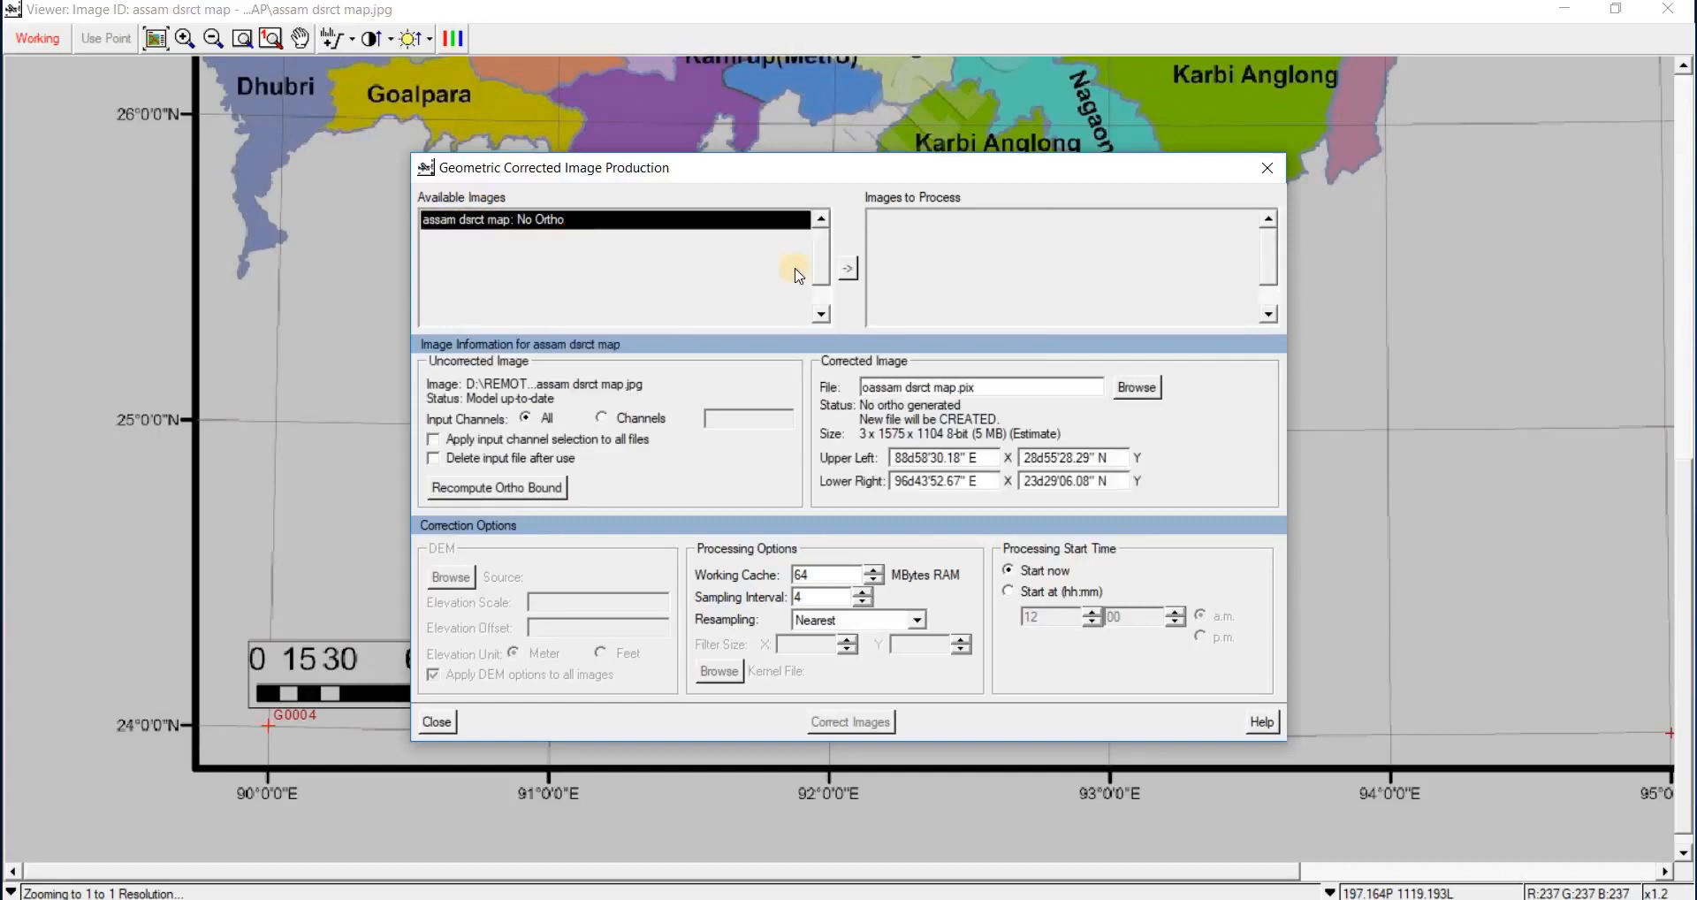
click(848, 269)
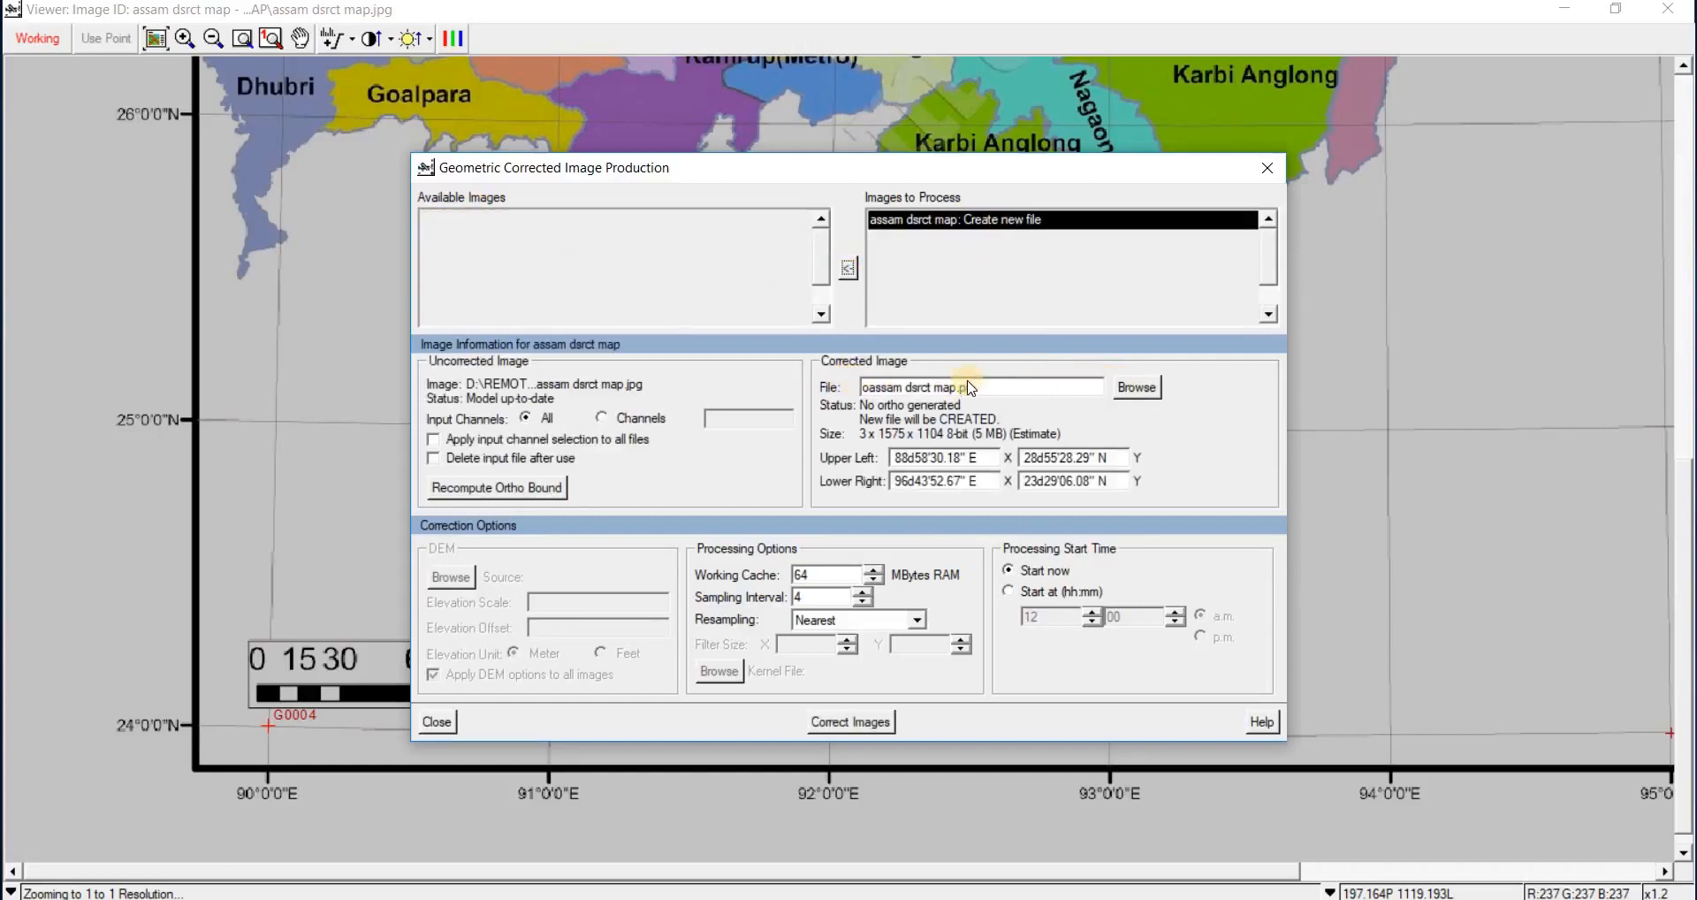
- Set the corrected image's output file to GEO12 in the personal work folder under RS &GIS
click(1138, 391)
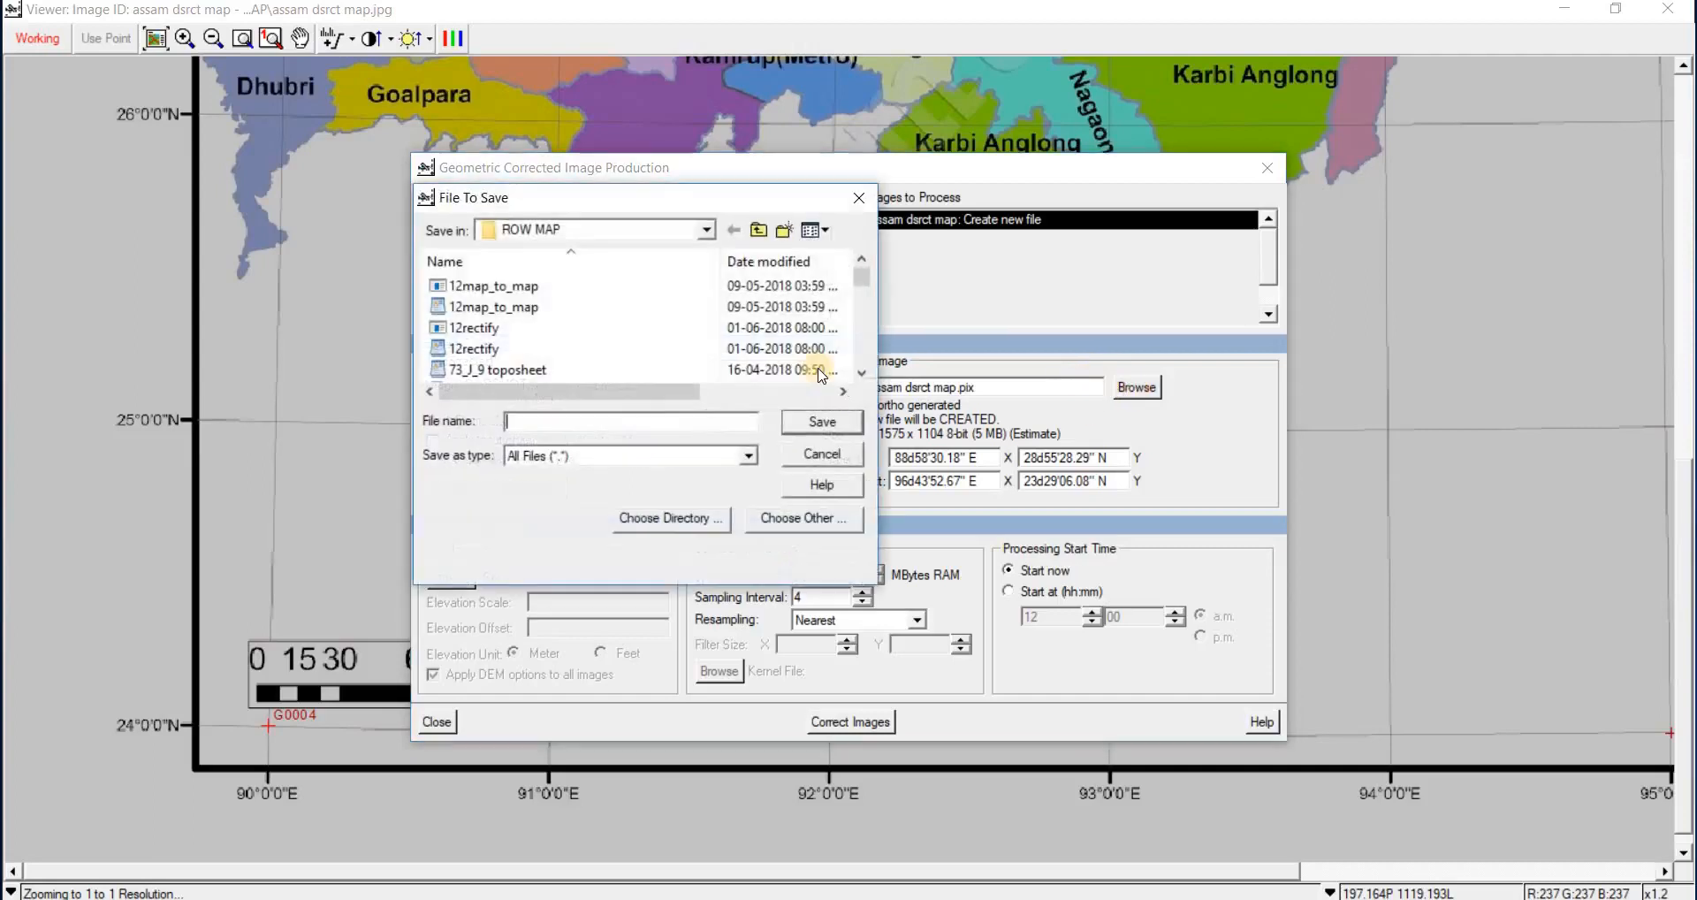
click(759, 232)
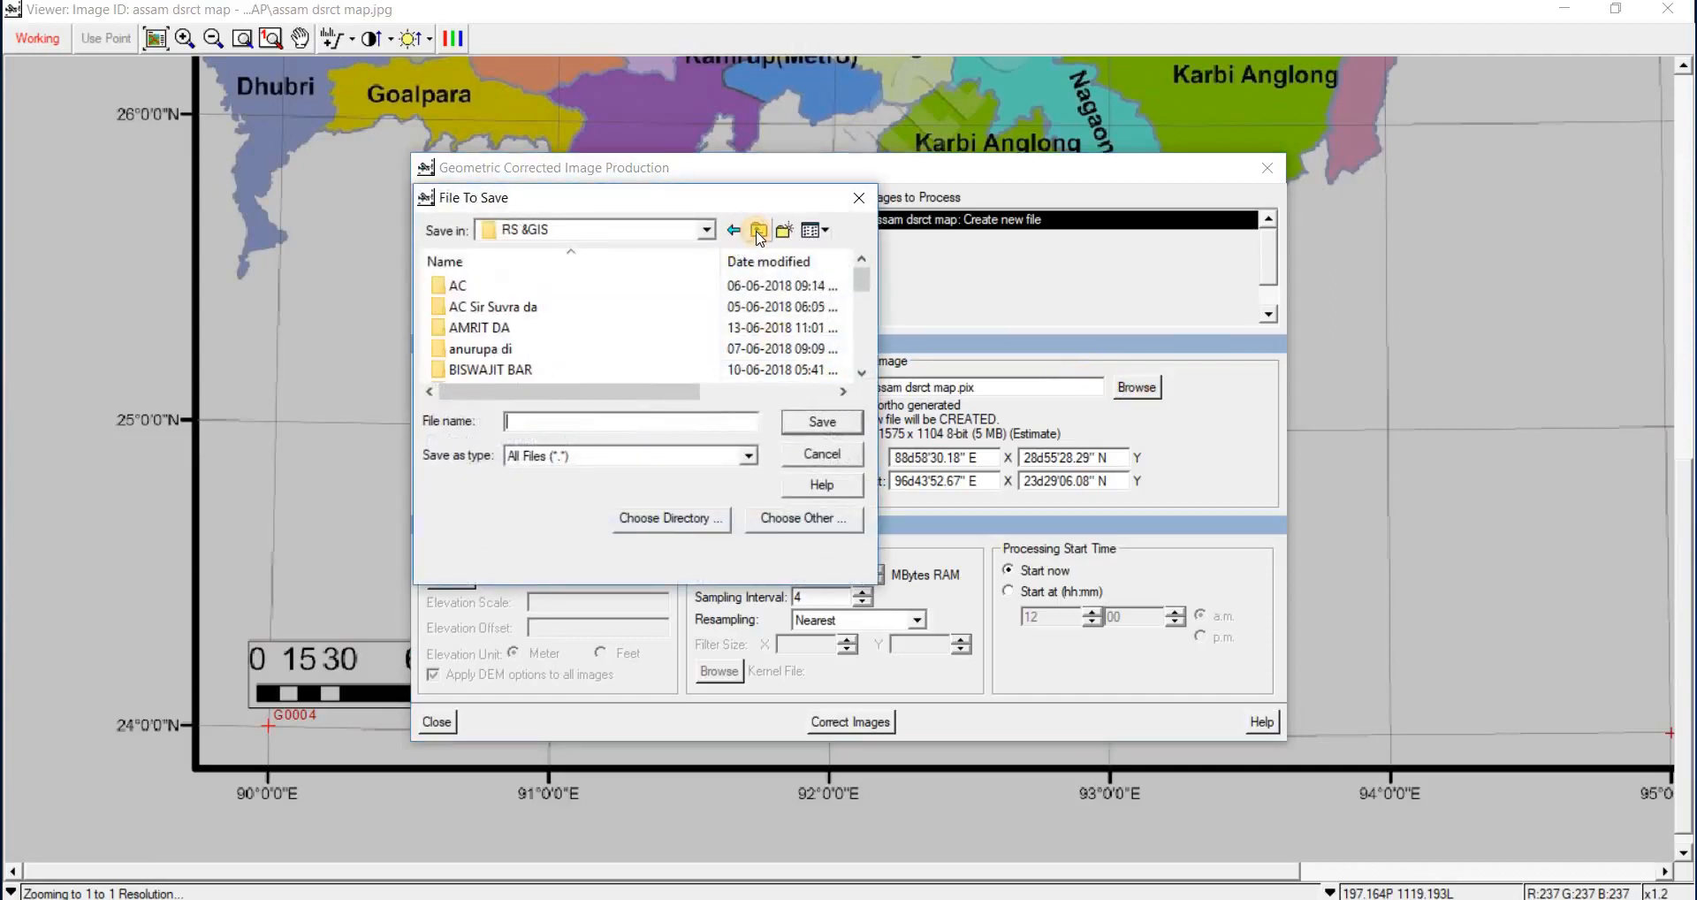
double_click(508, 328)
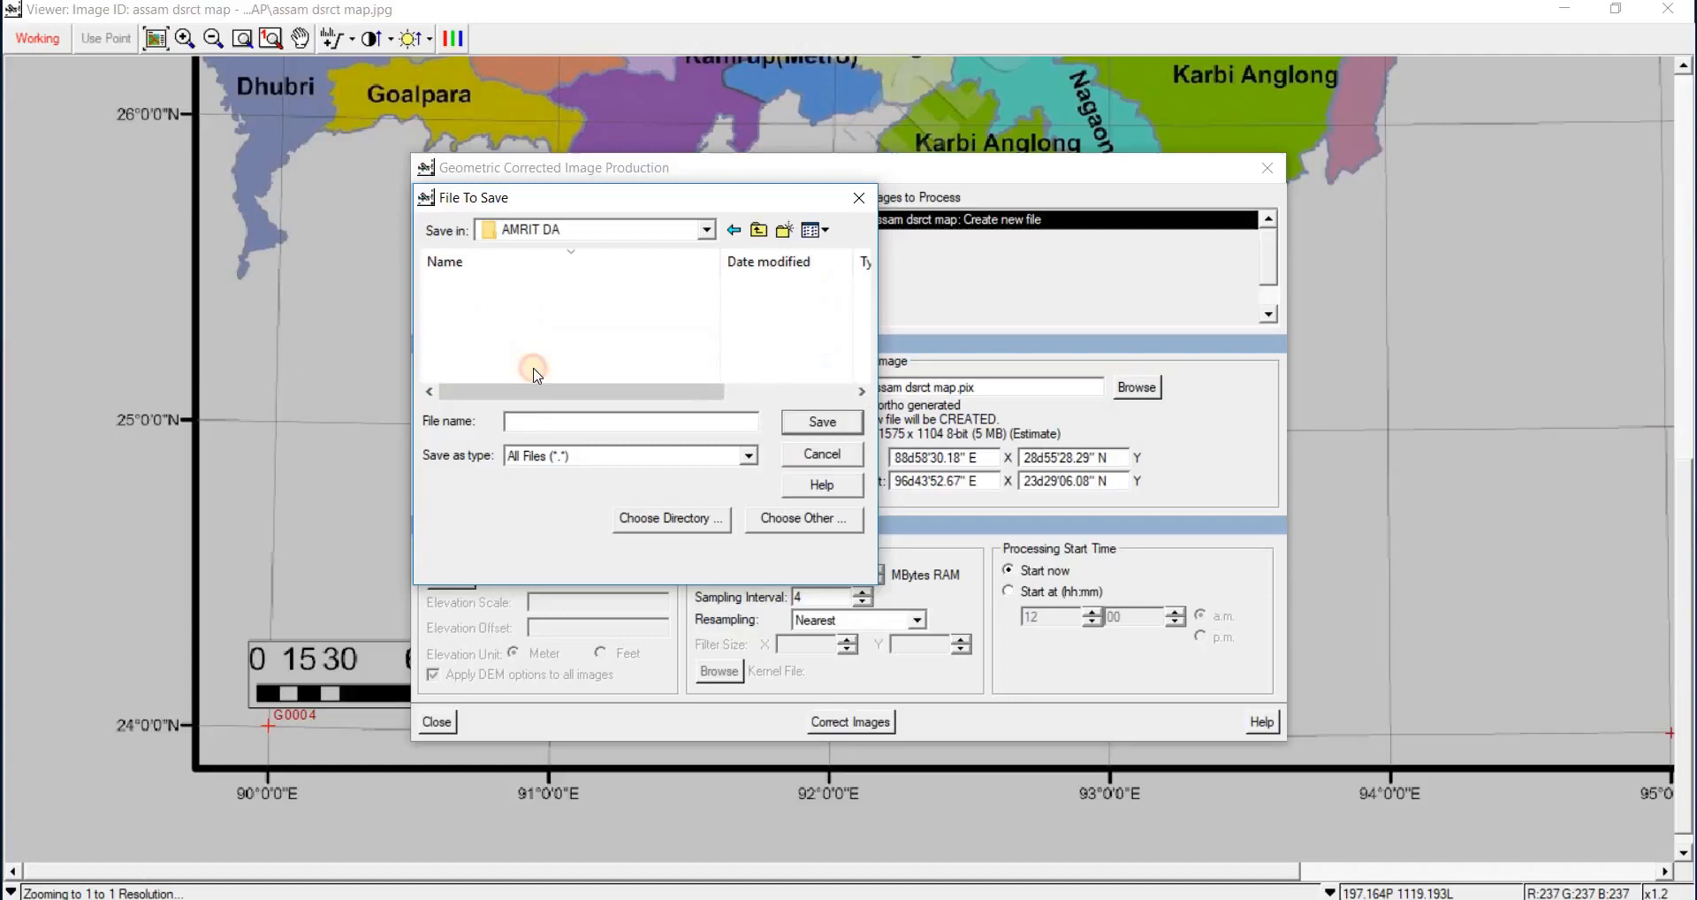
click(543, 422)
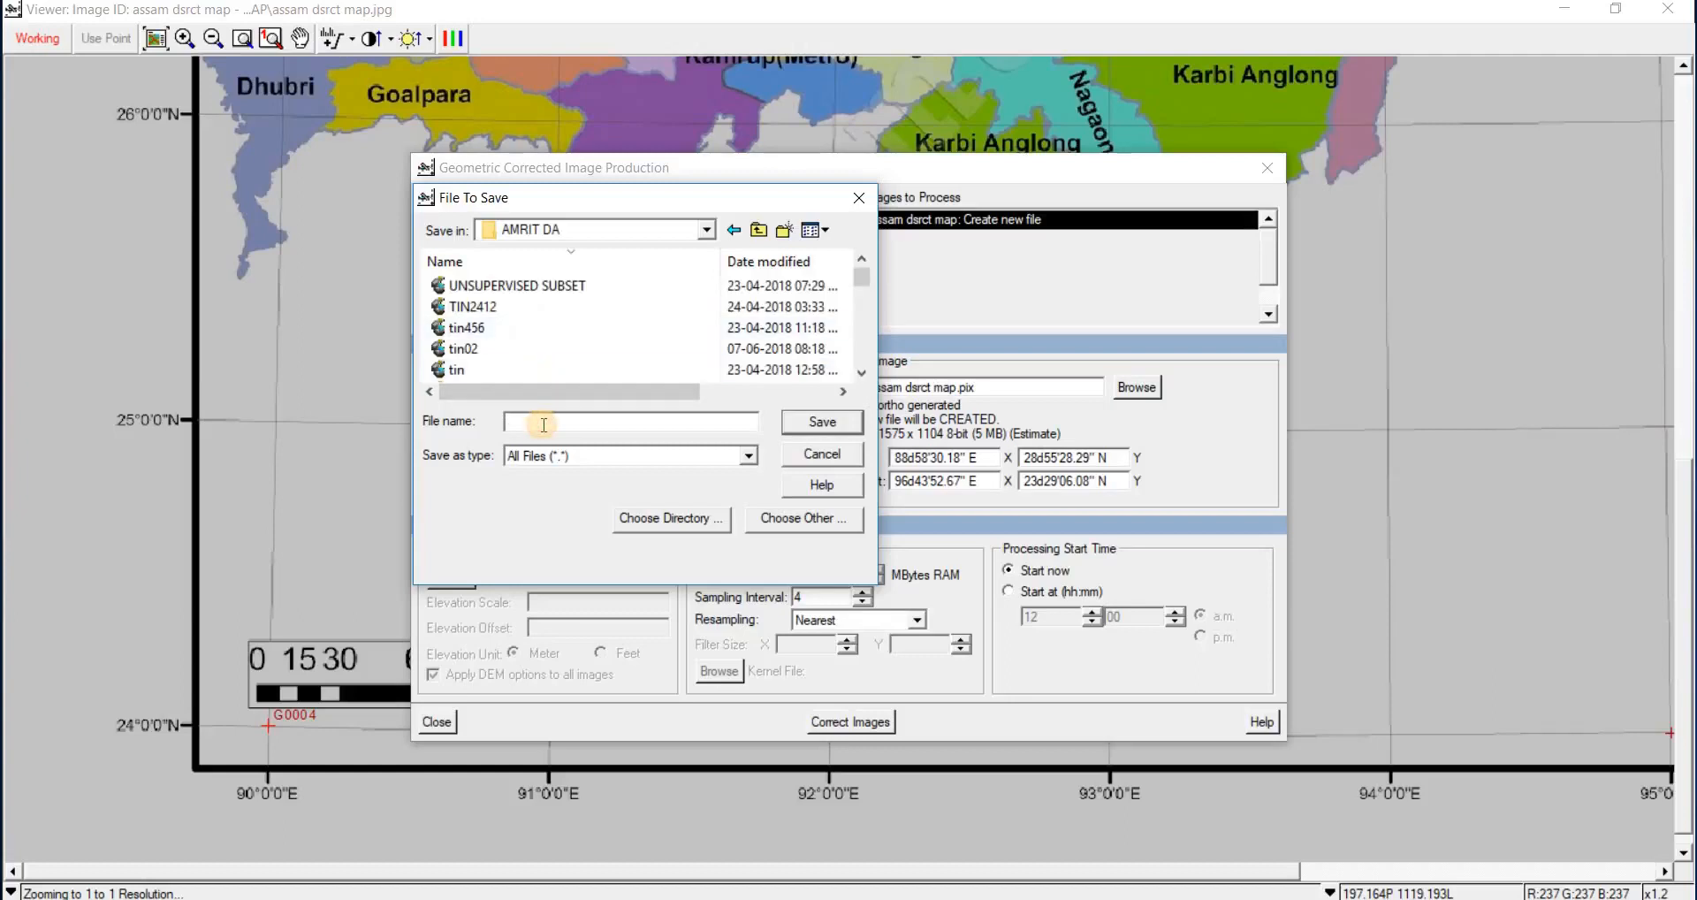
text(GEO)
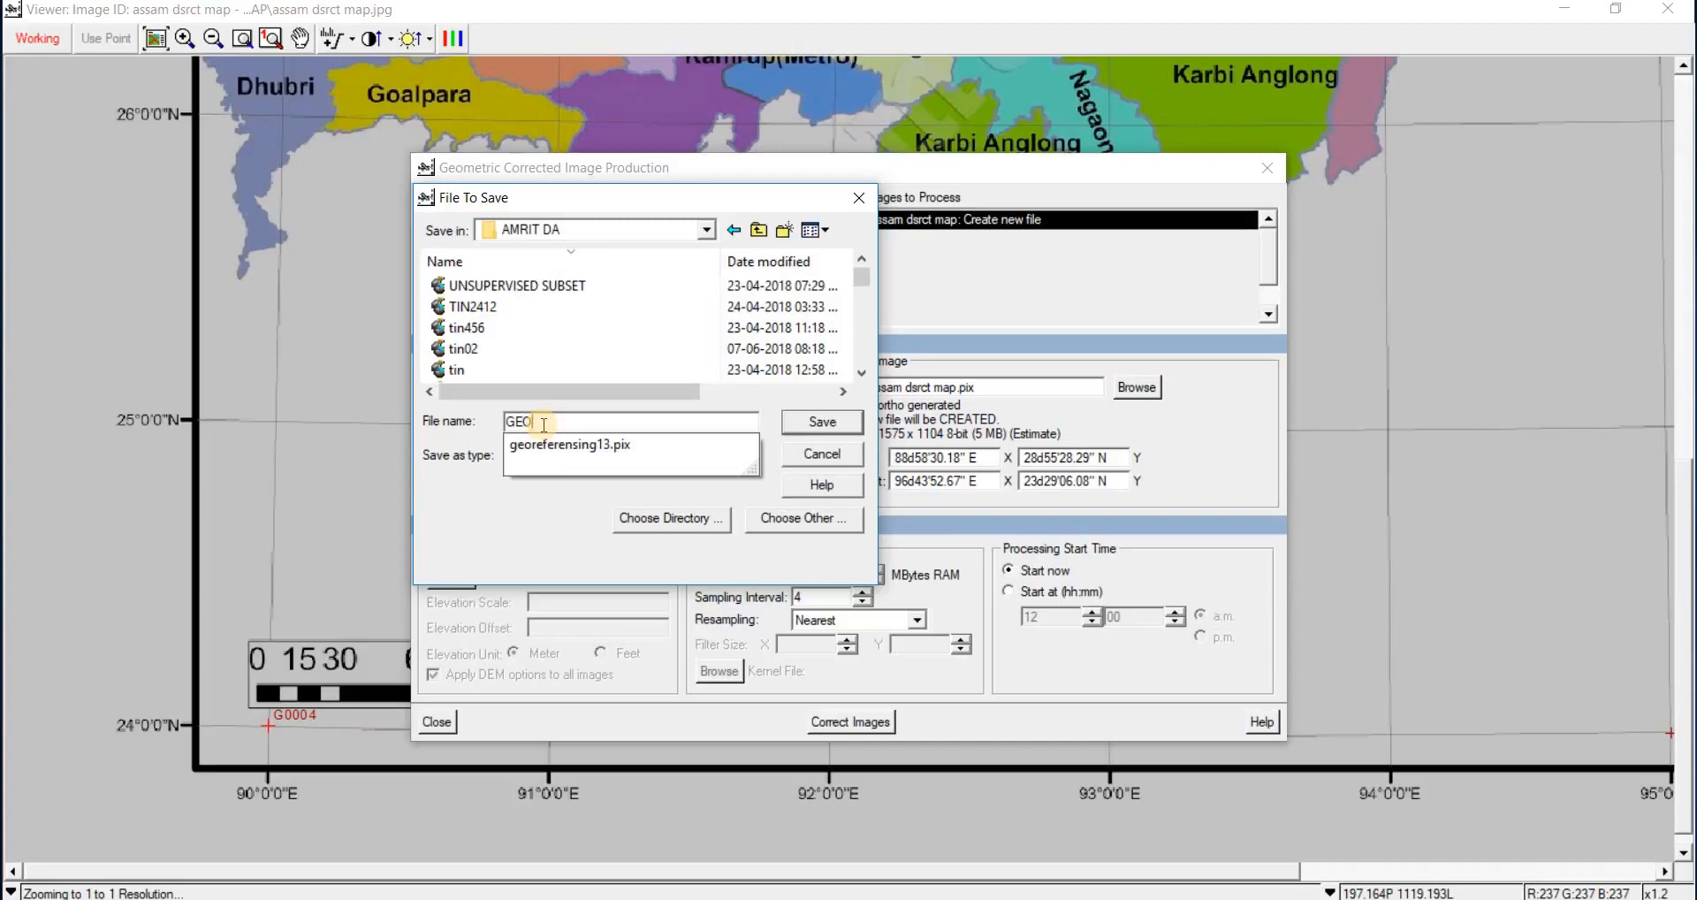
text(12)
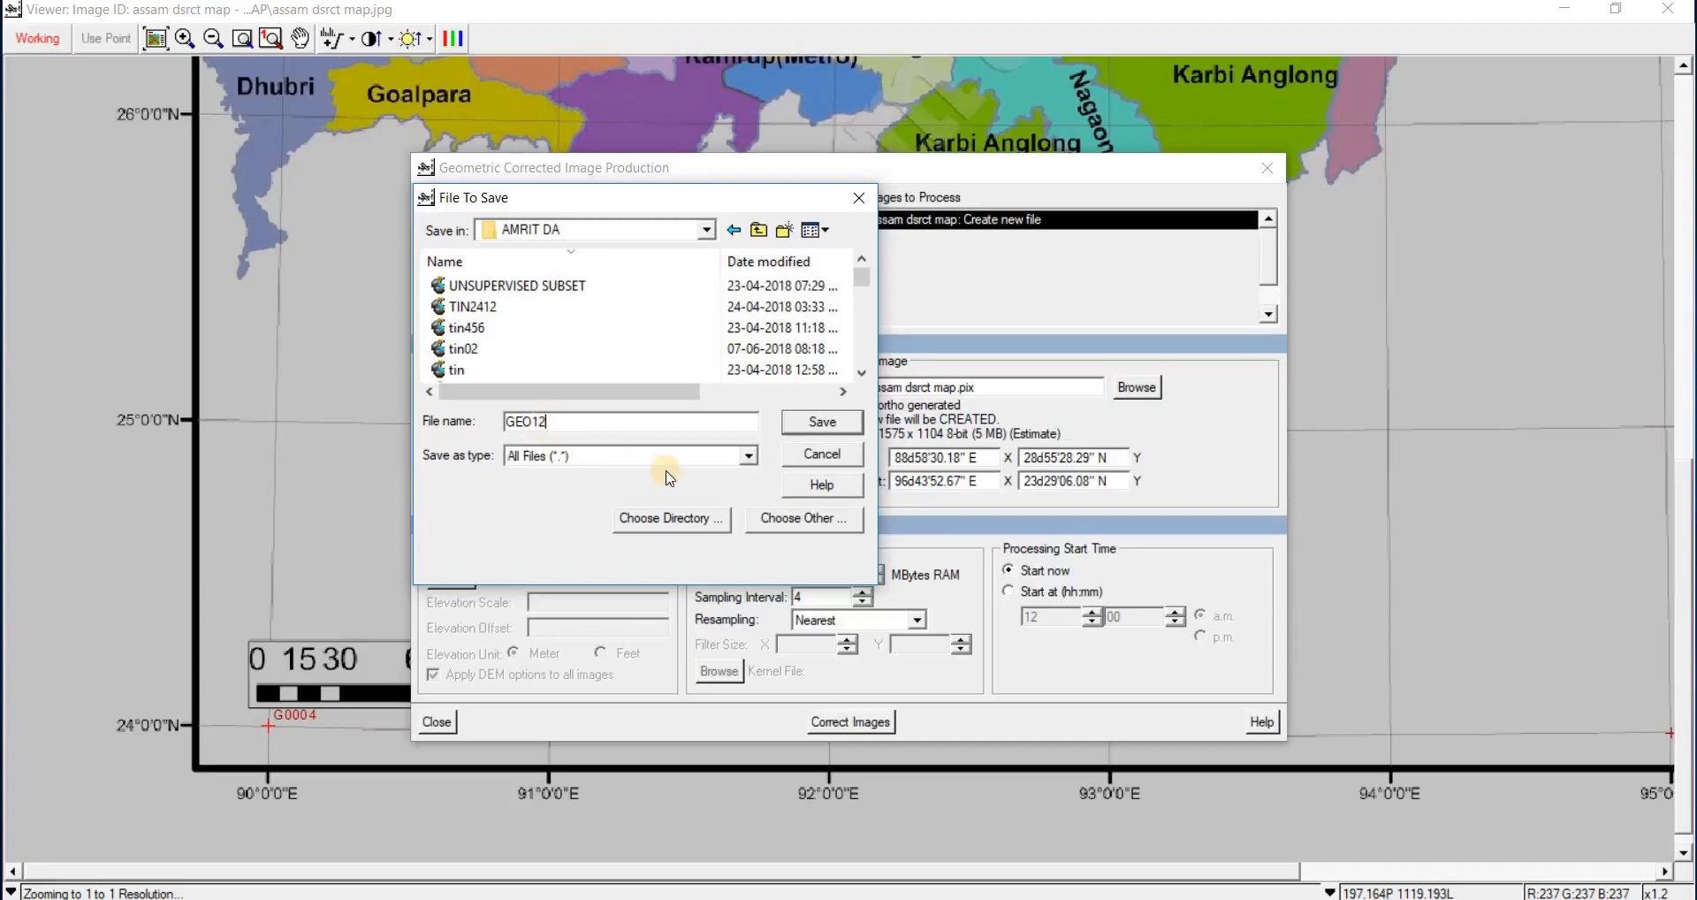
click(822, 424)
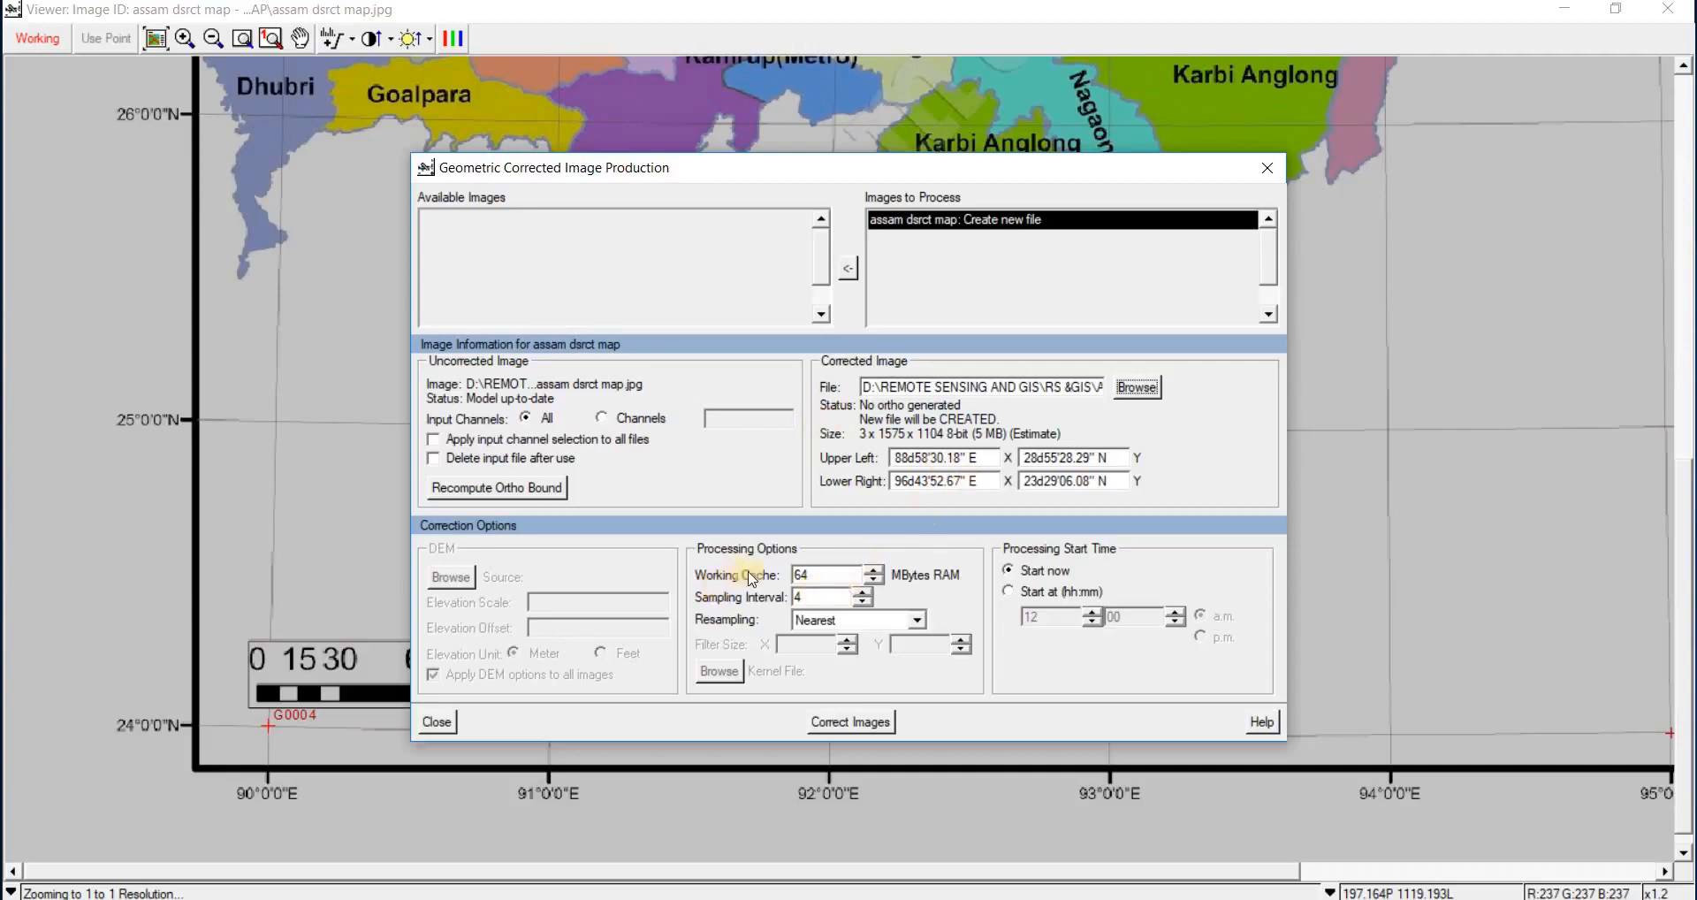
- Set the working cache to 200 MB, run the image correction and close the production dialog
click(821, 576)
click(830, 730)
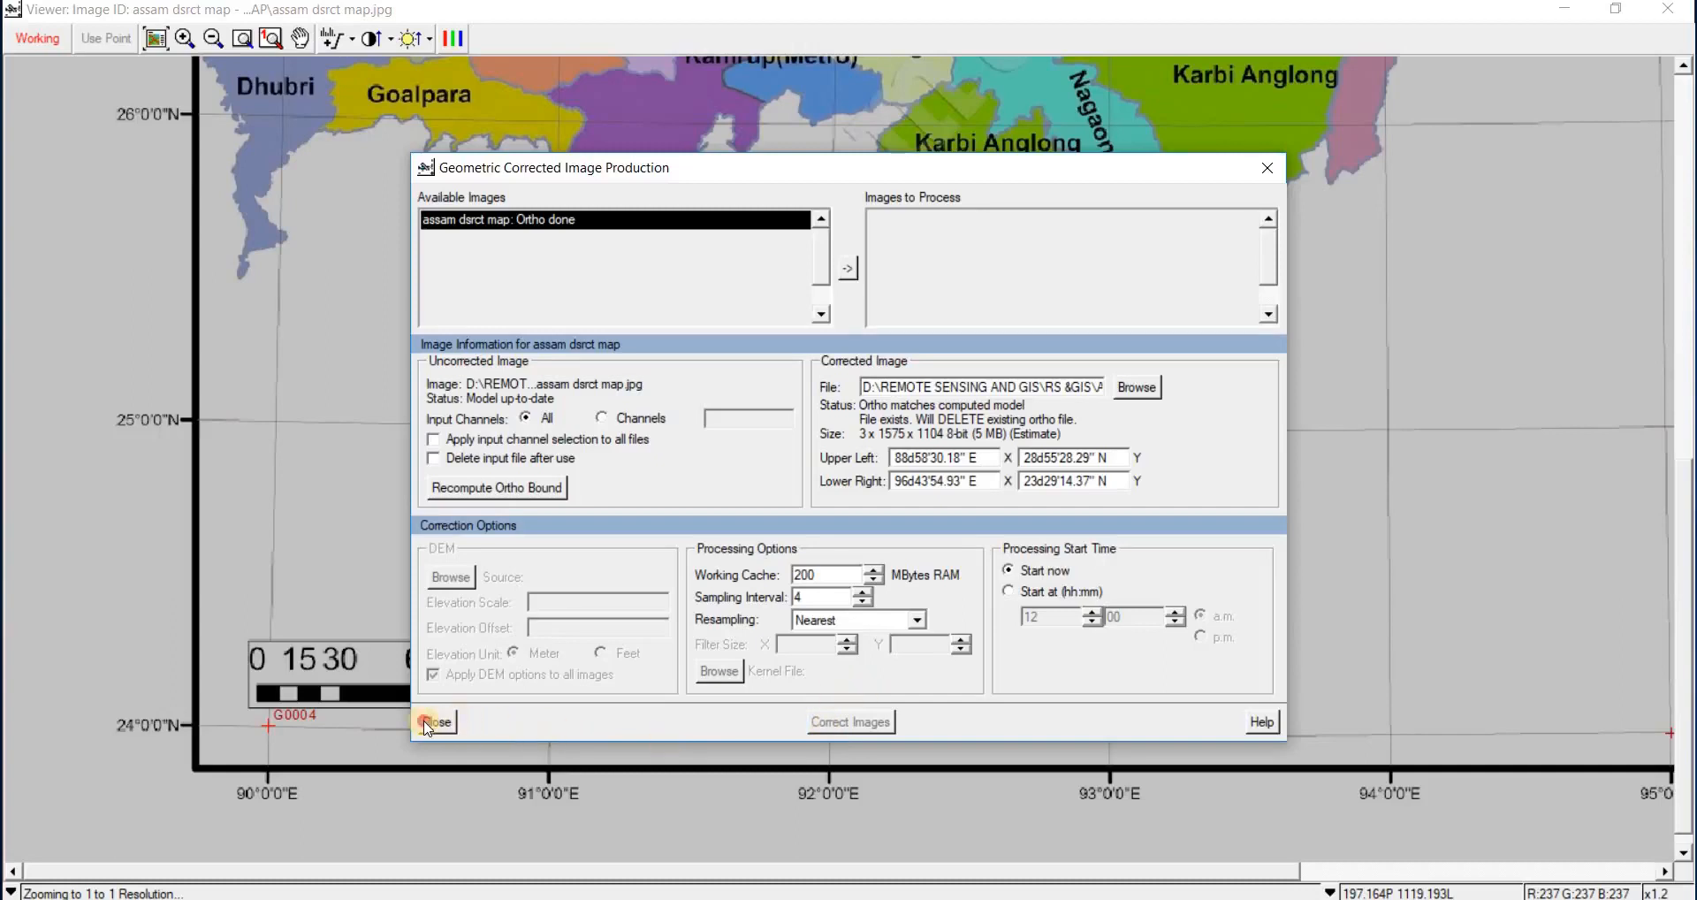
click(427, 723)
- Minimize the OrthoEngine windows, switch to the Geomatica project showing the uncorrected map, and hide its image layer
click(648, 592)
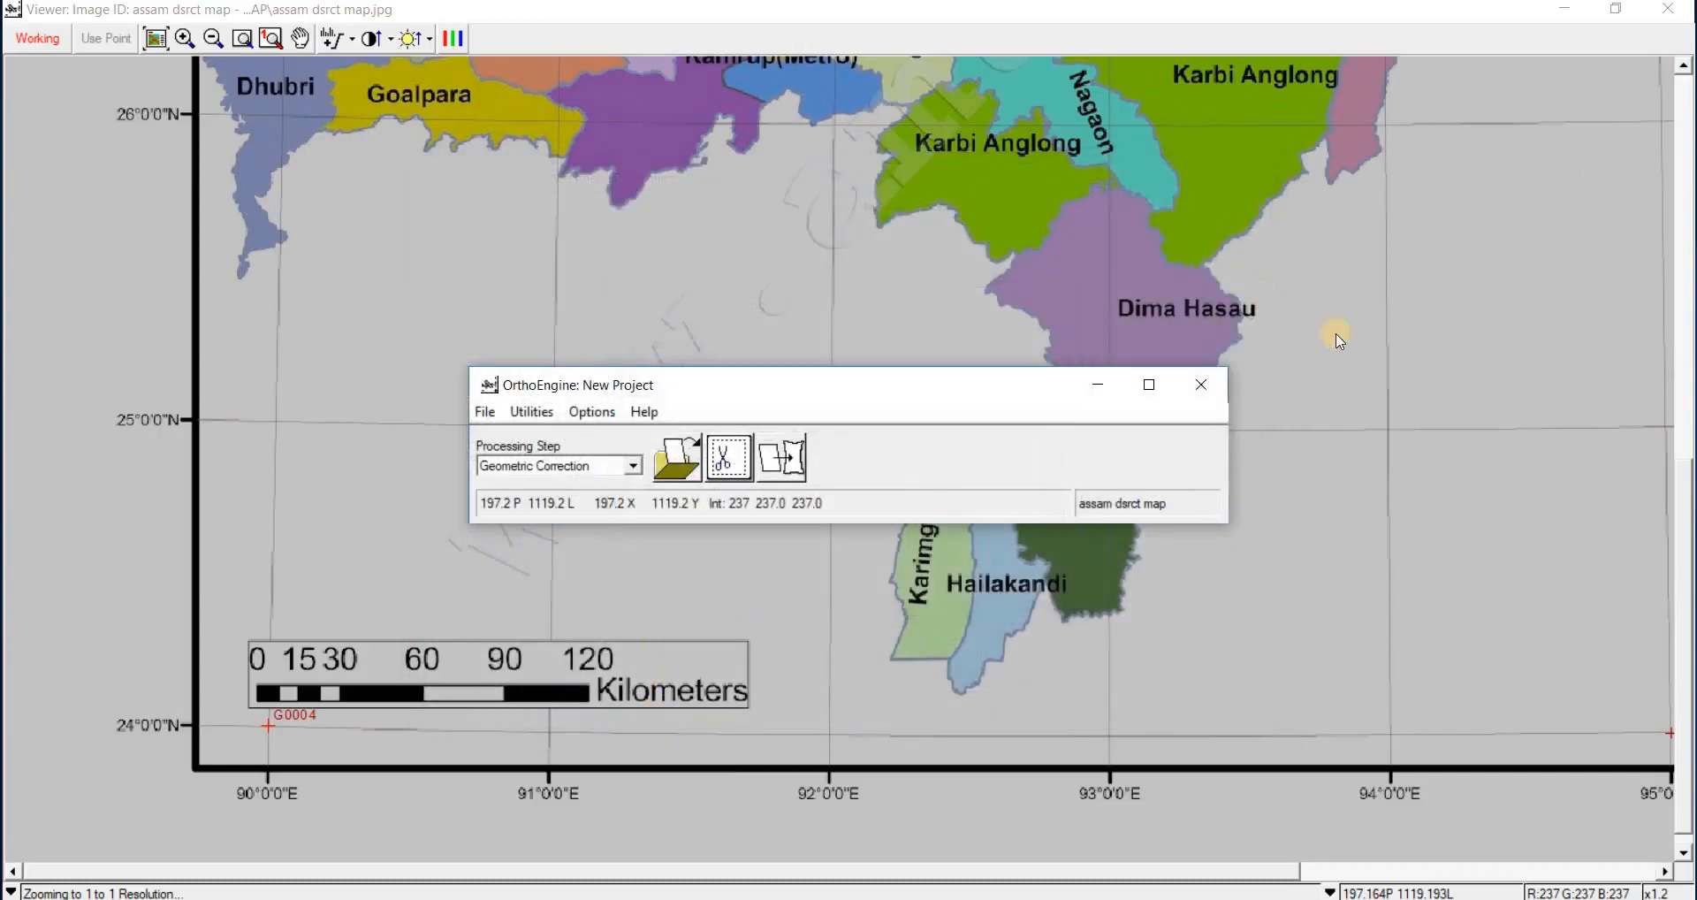
click(1097, 385)
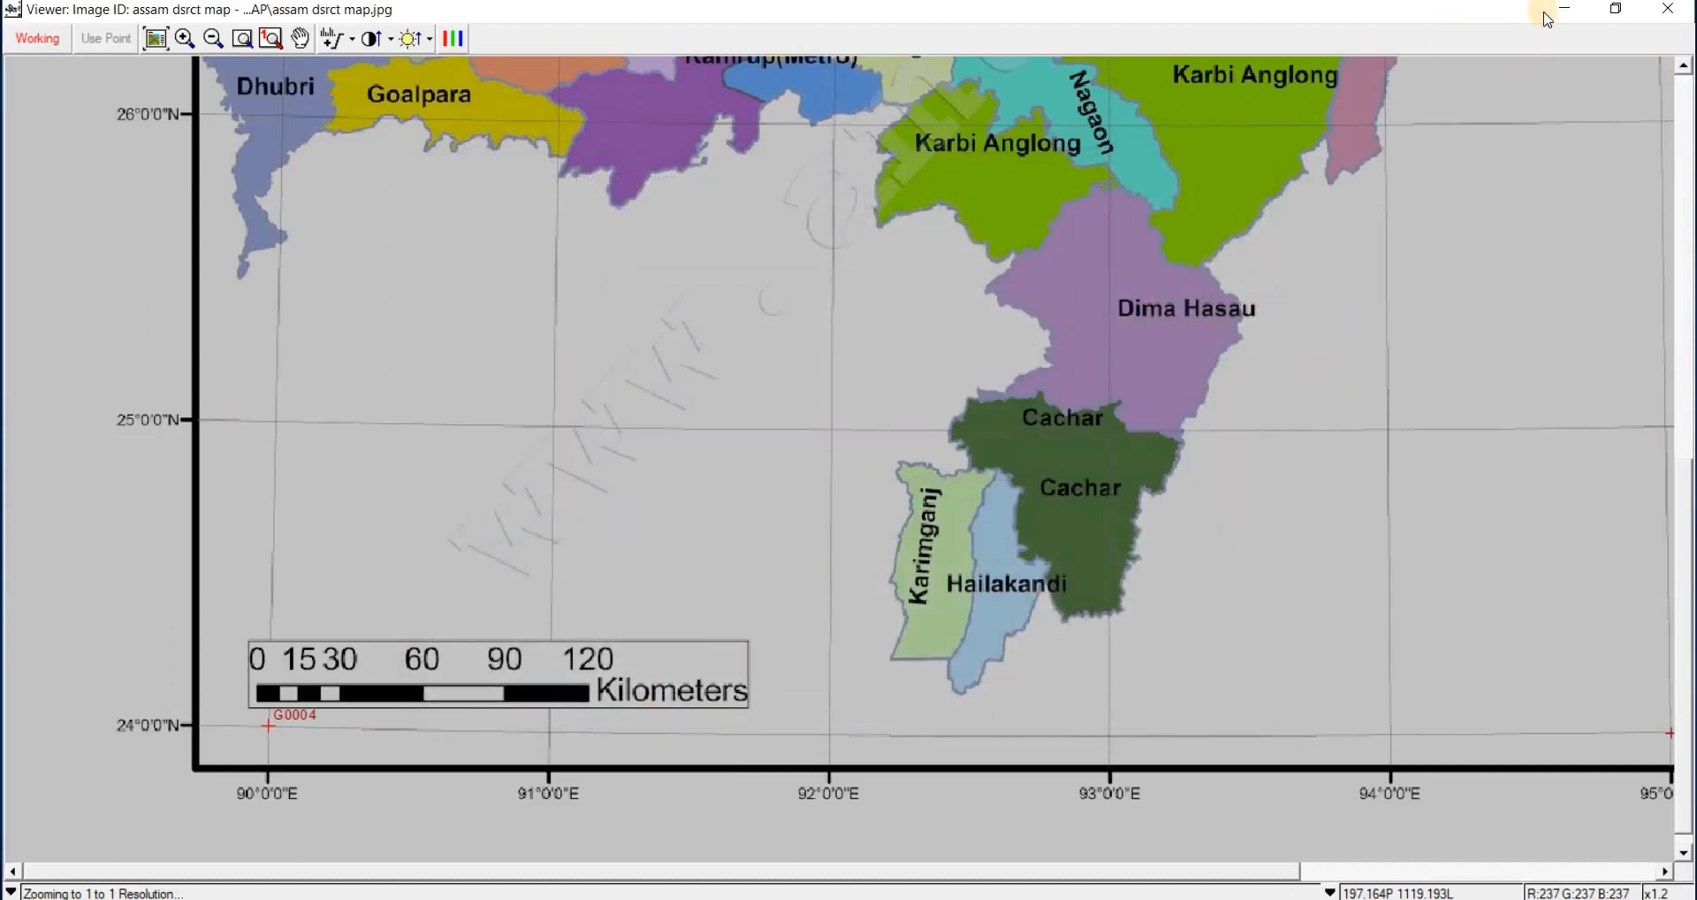
click(1563, 9)
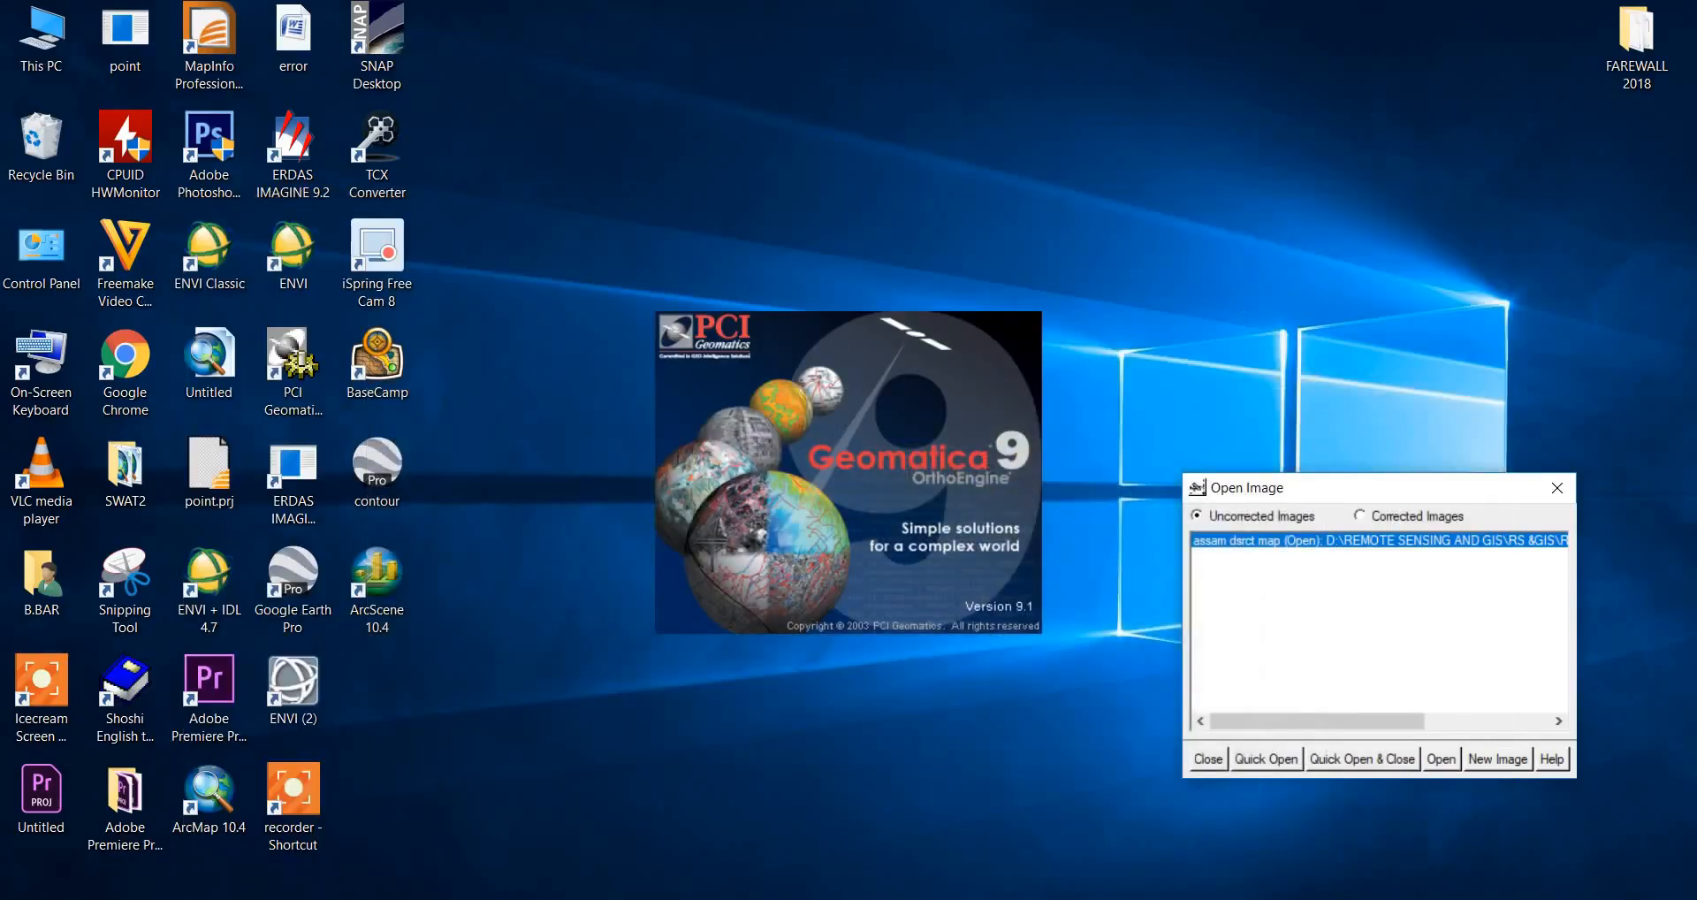
click(792, 859)
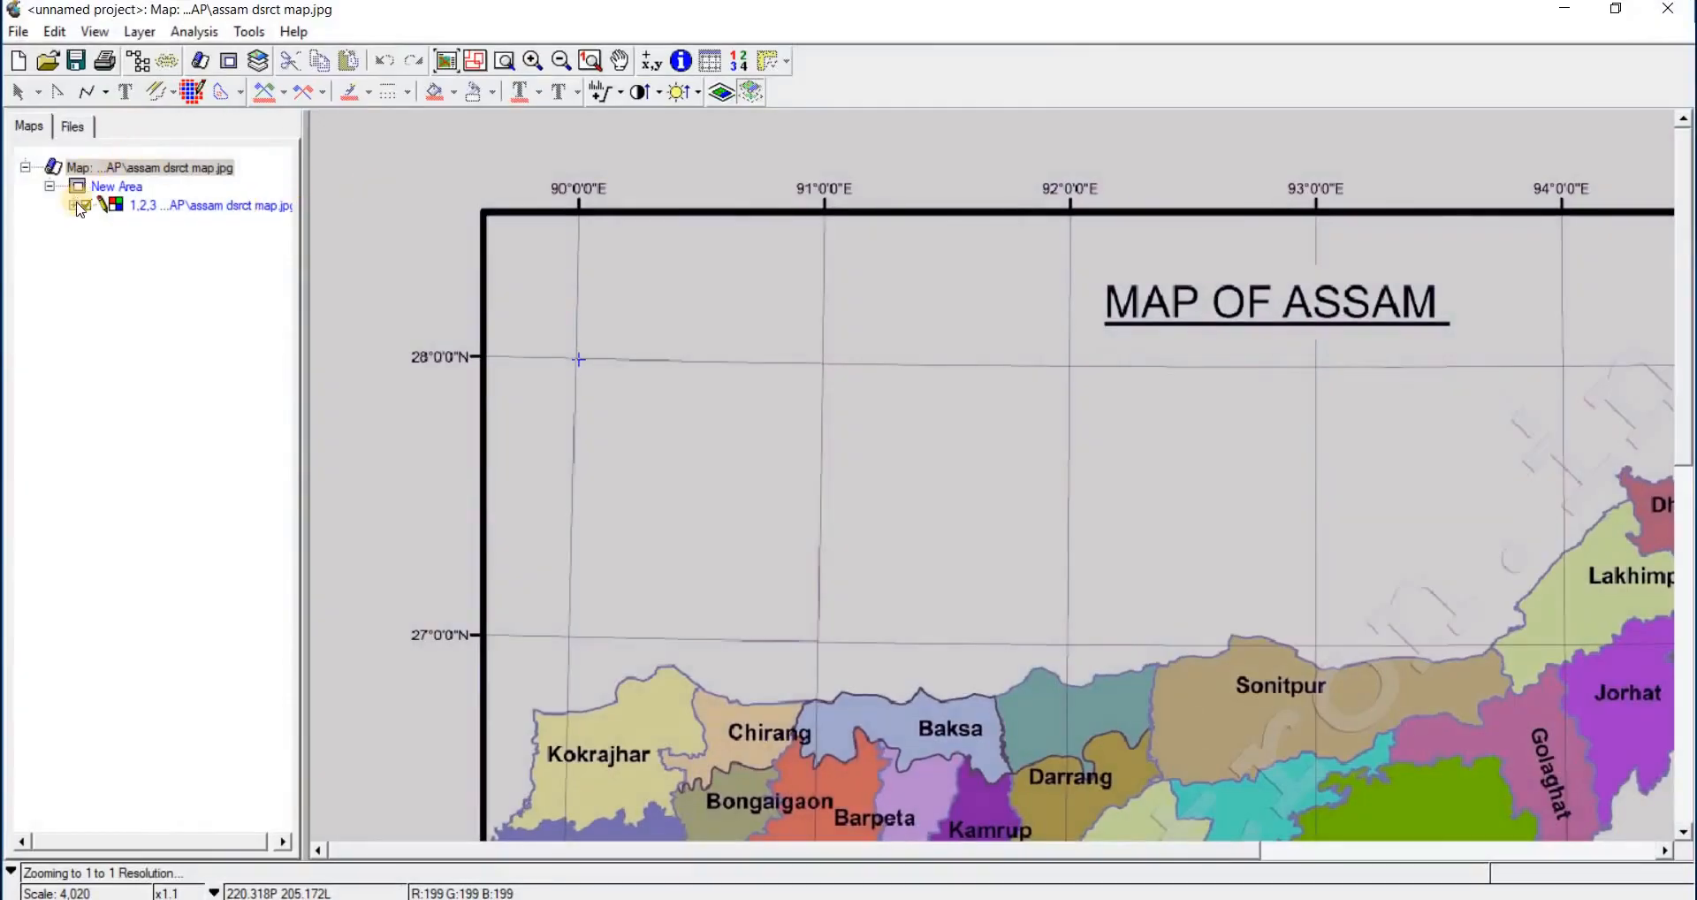
click(85, 206)
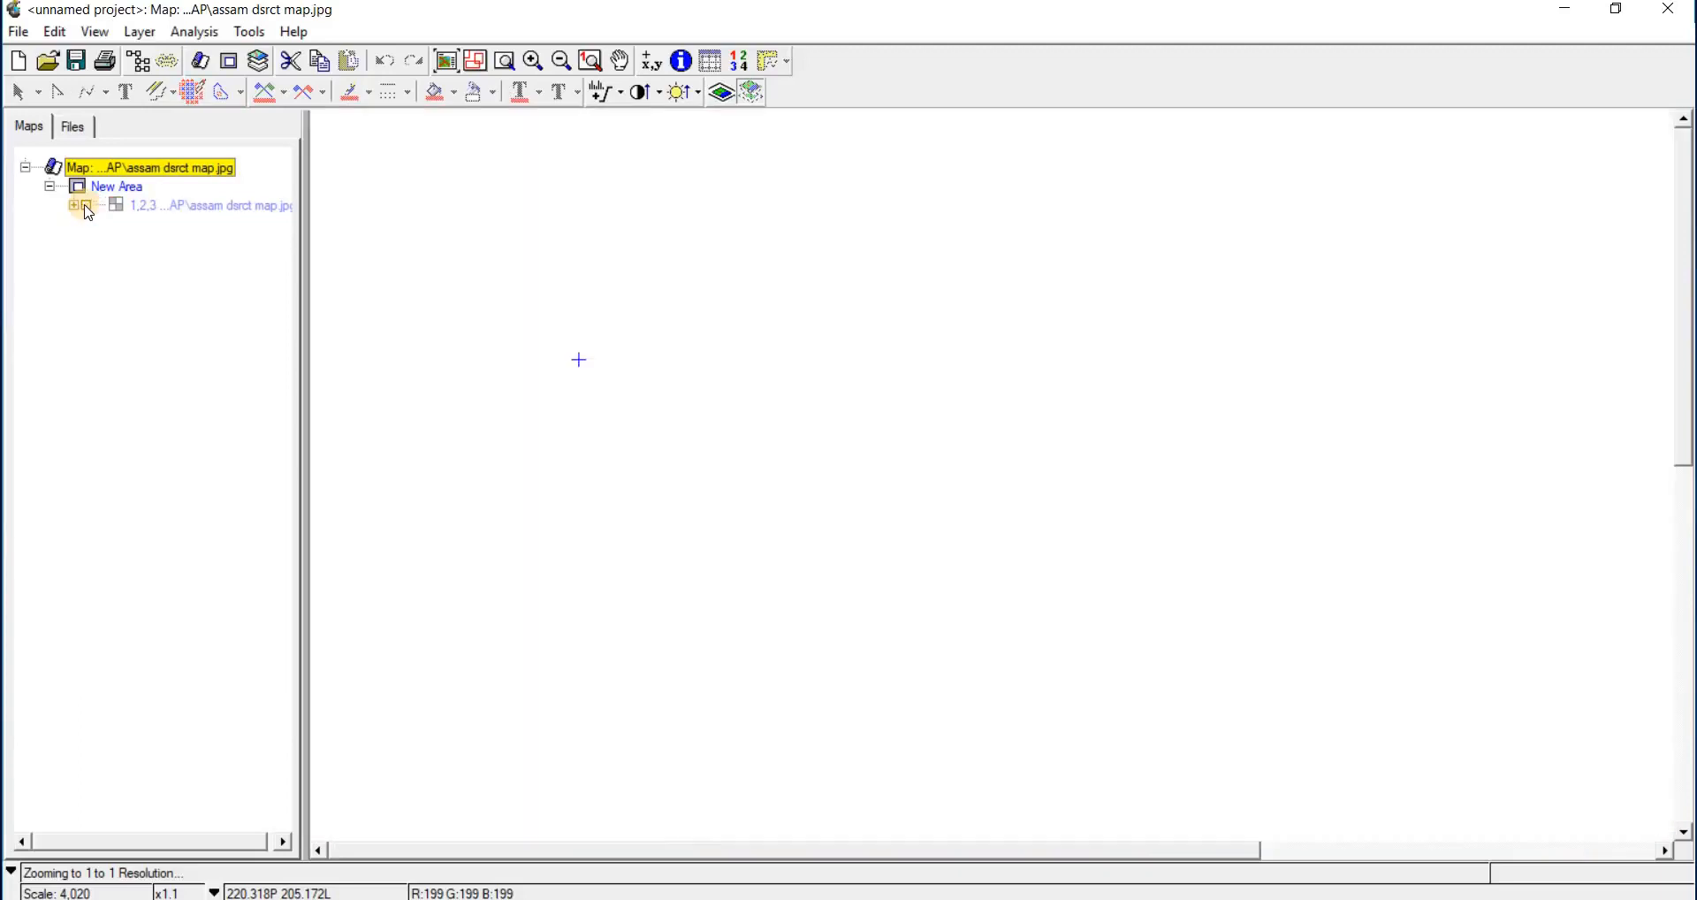
- Open the corrected image GEO12 from the personal work folder under RS &GIS and add it to a new area of the map
click(48, 62)
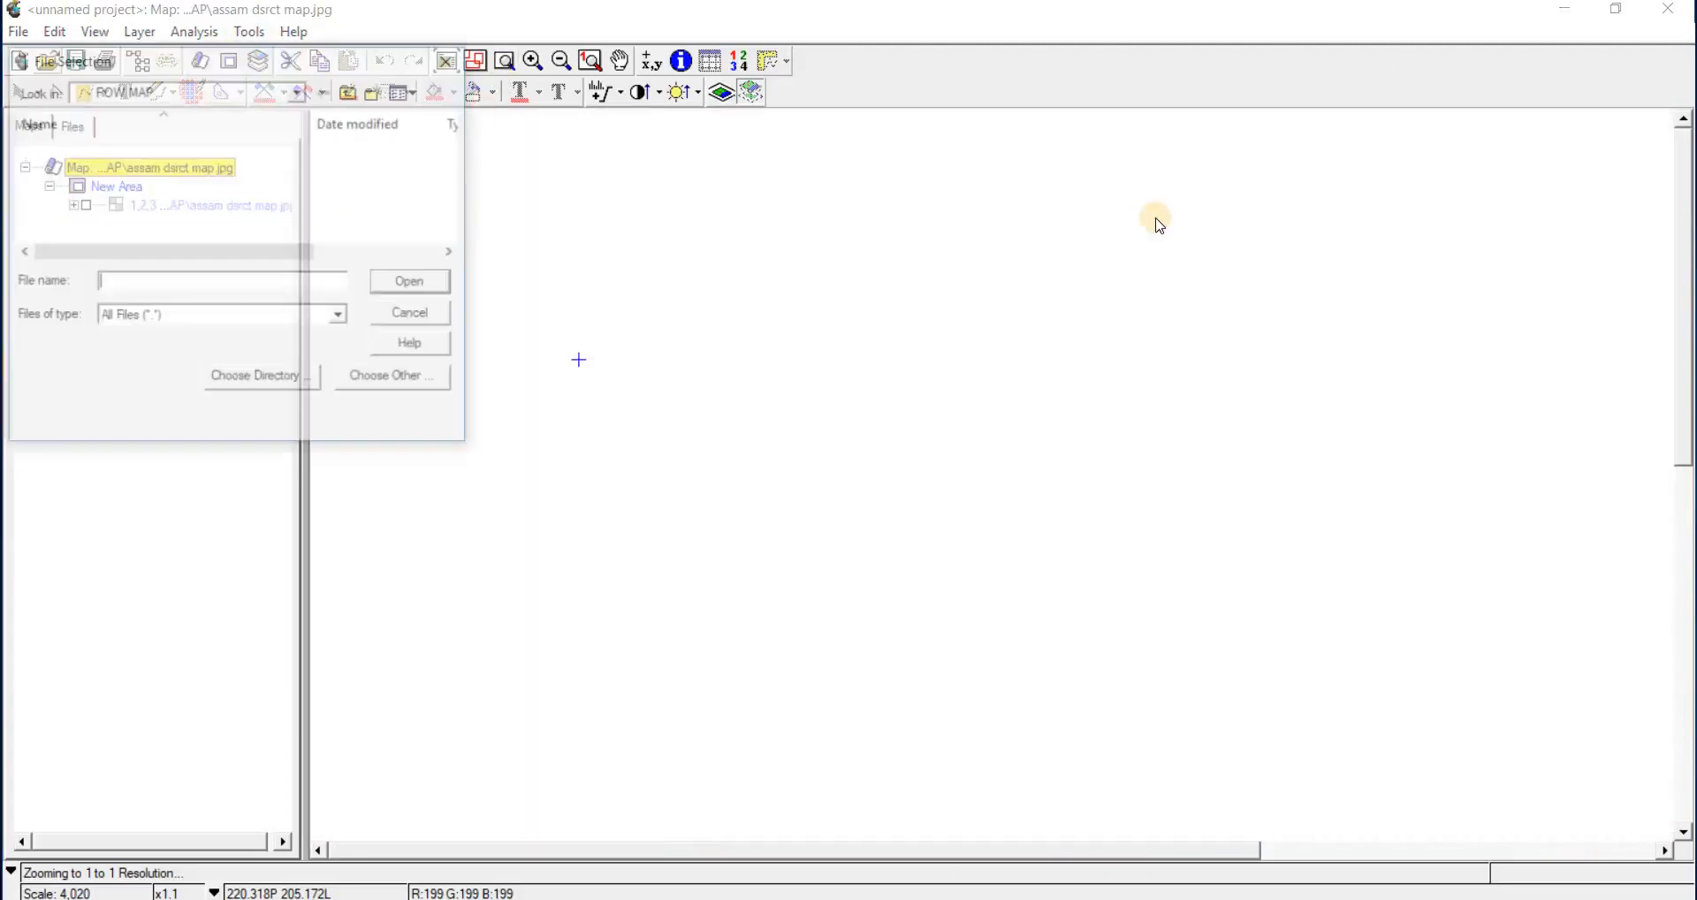
click(353, 93)
scroll(122, 191, up, 1)
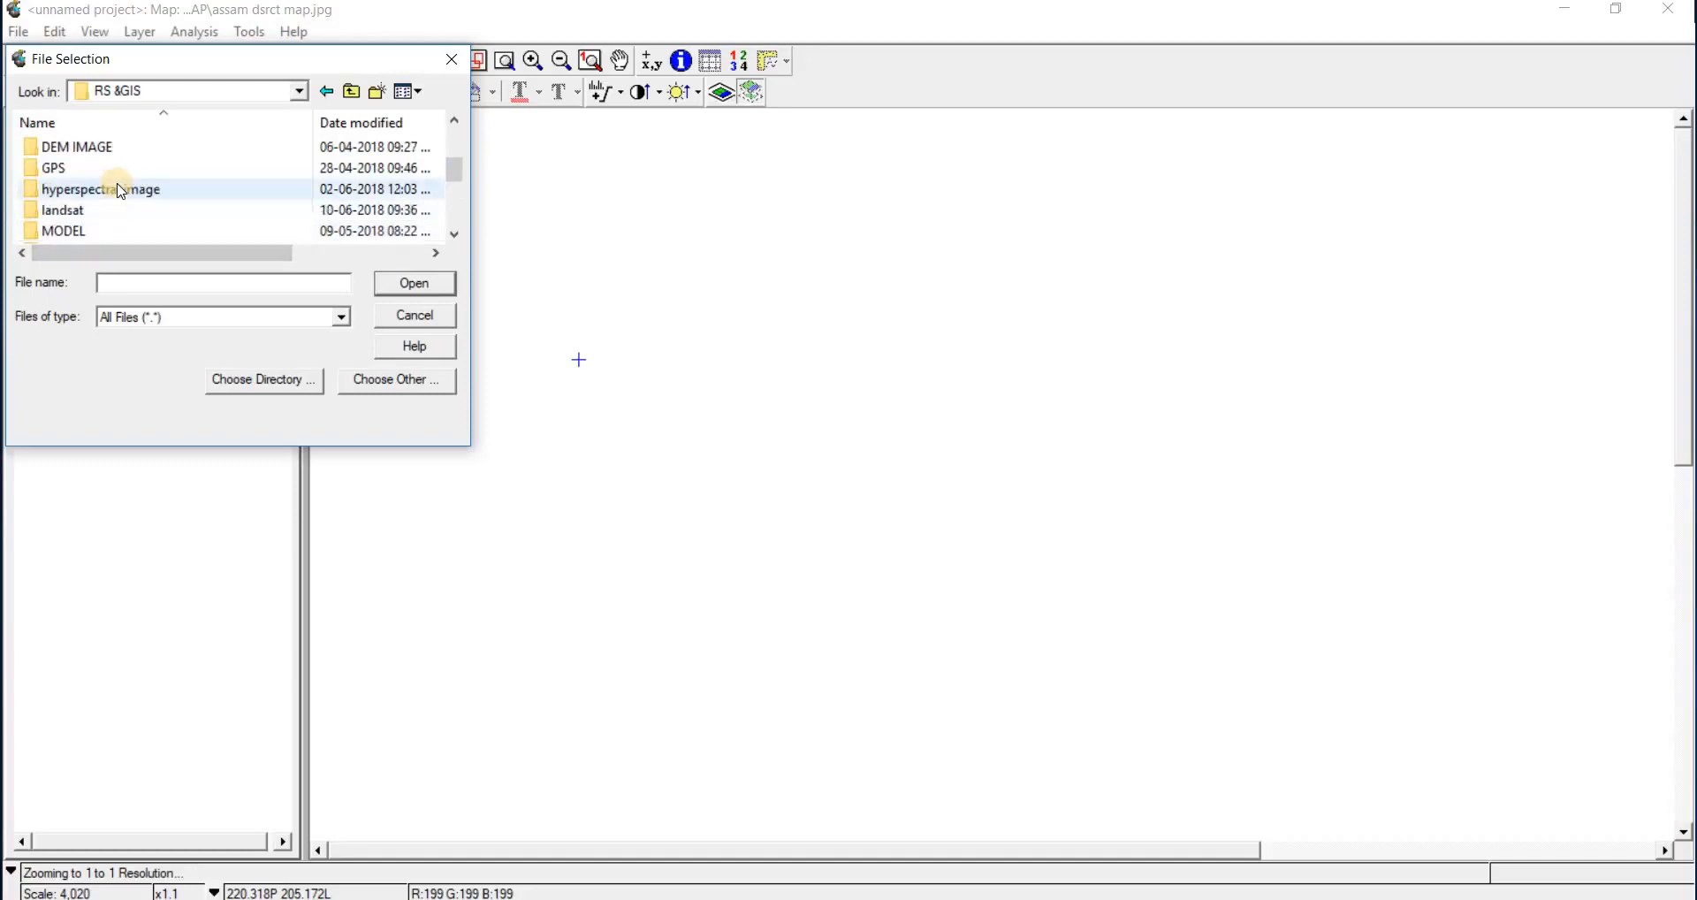
scroll(121, 189, up, 2)
double_click(115, 189)
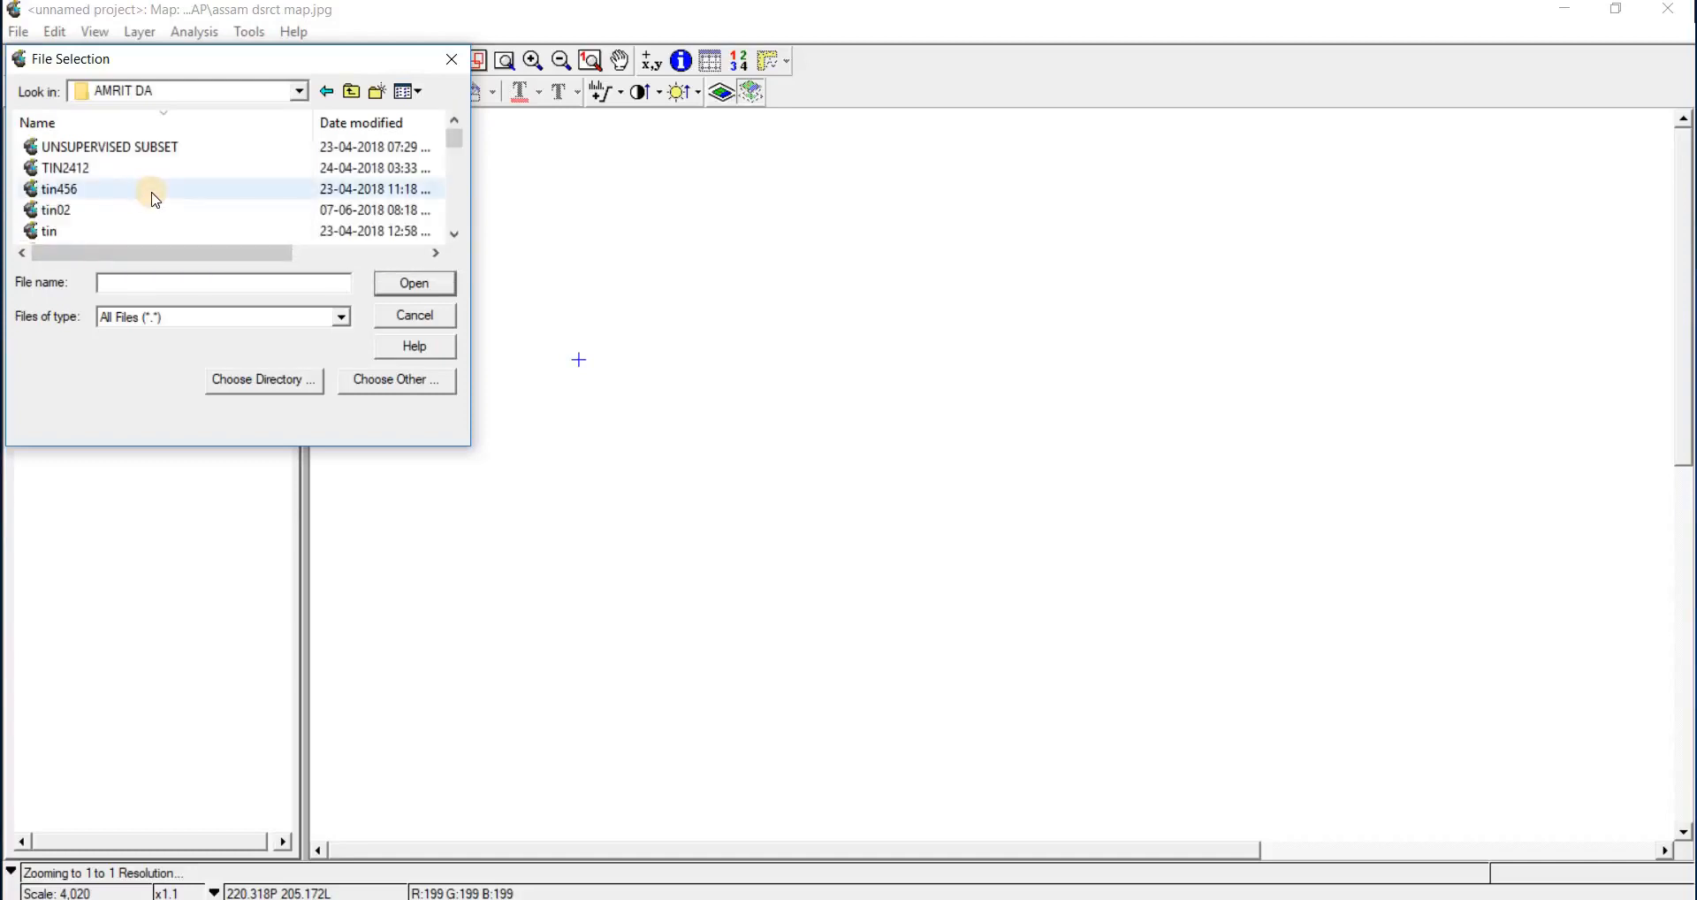
scroll(155, 199, down, 6)
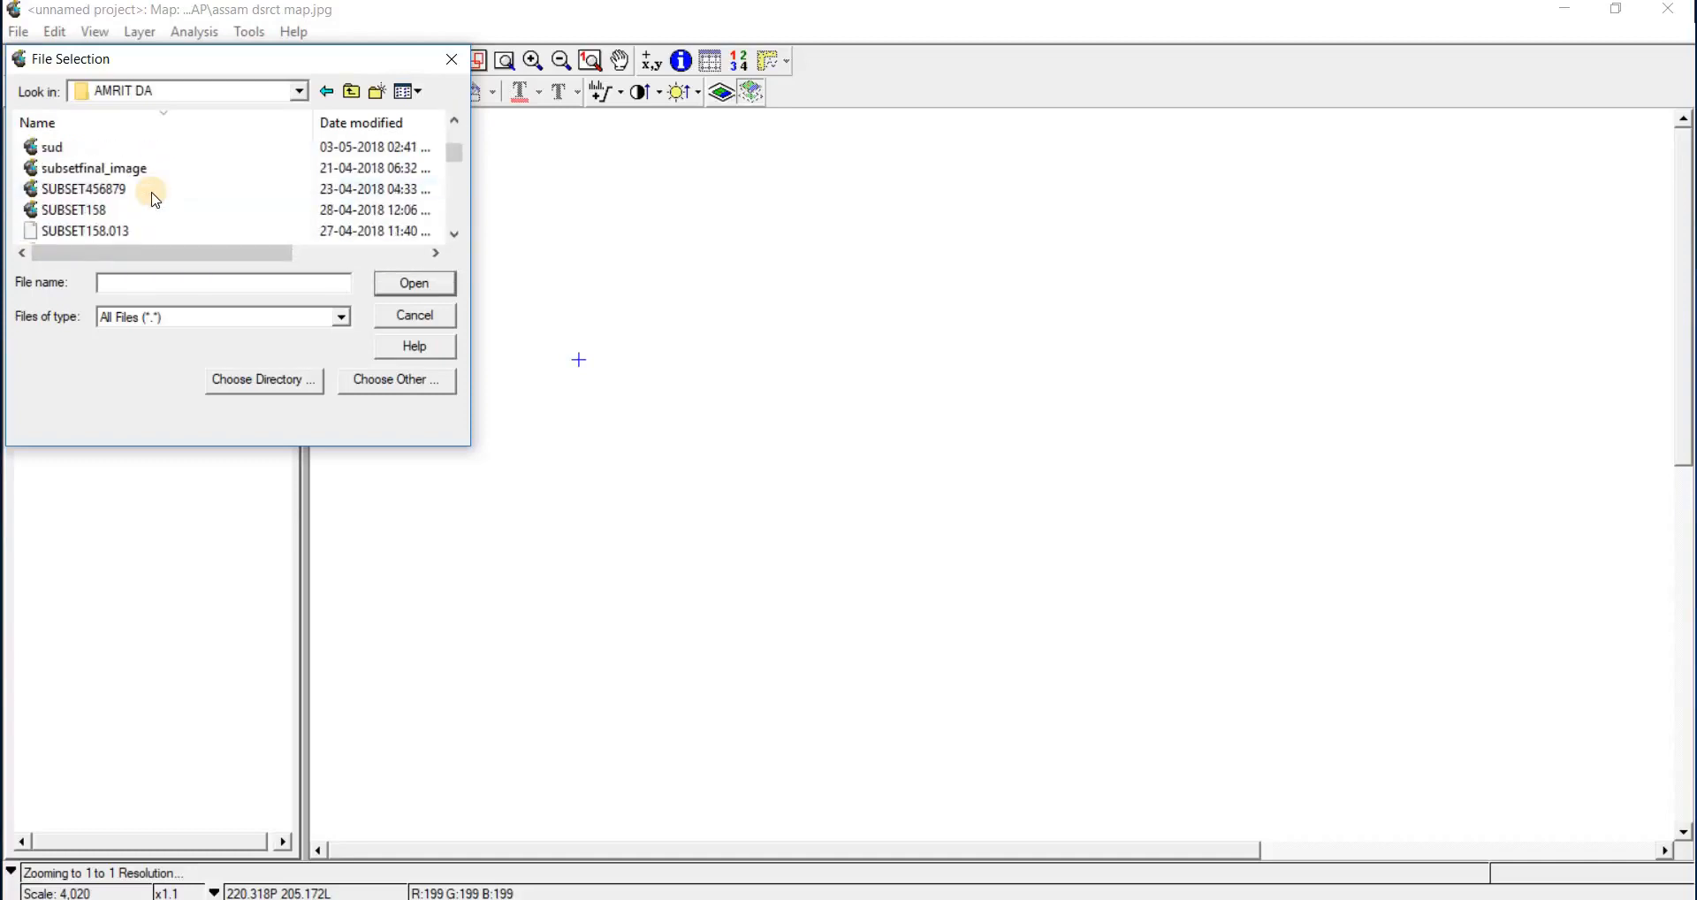
scroll(156, 200, down, 8)
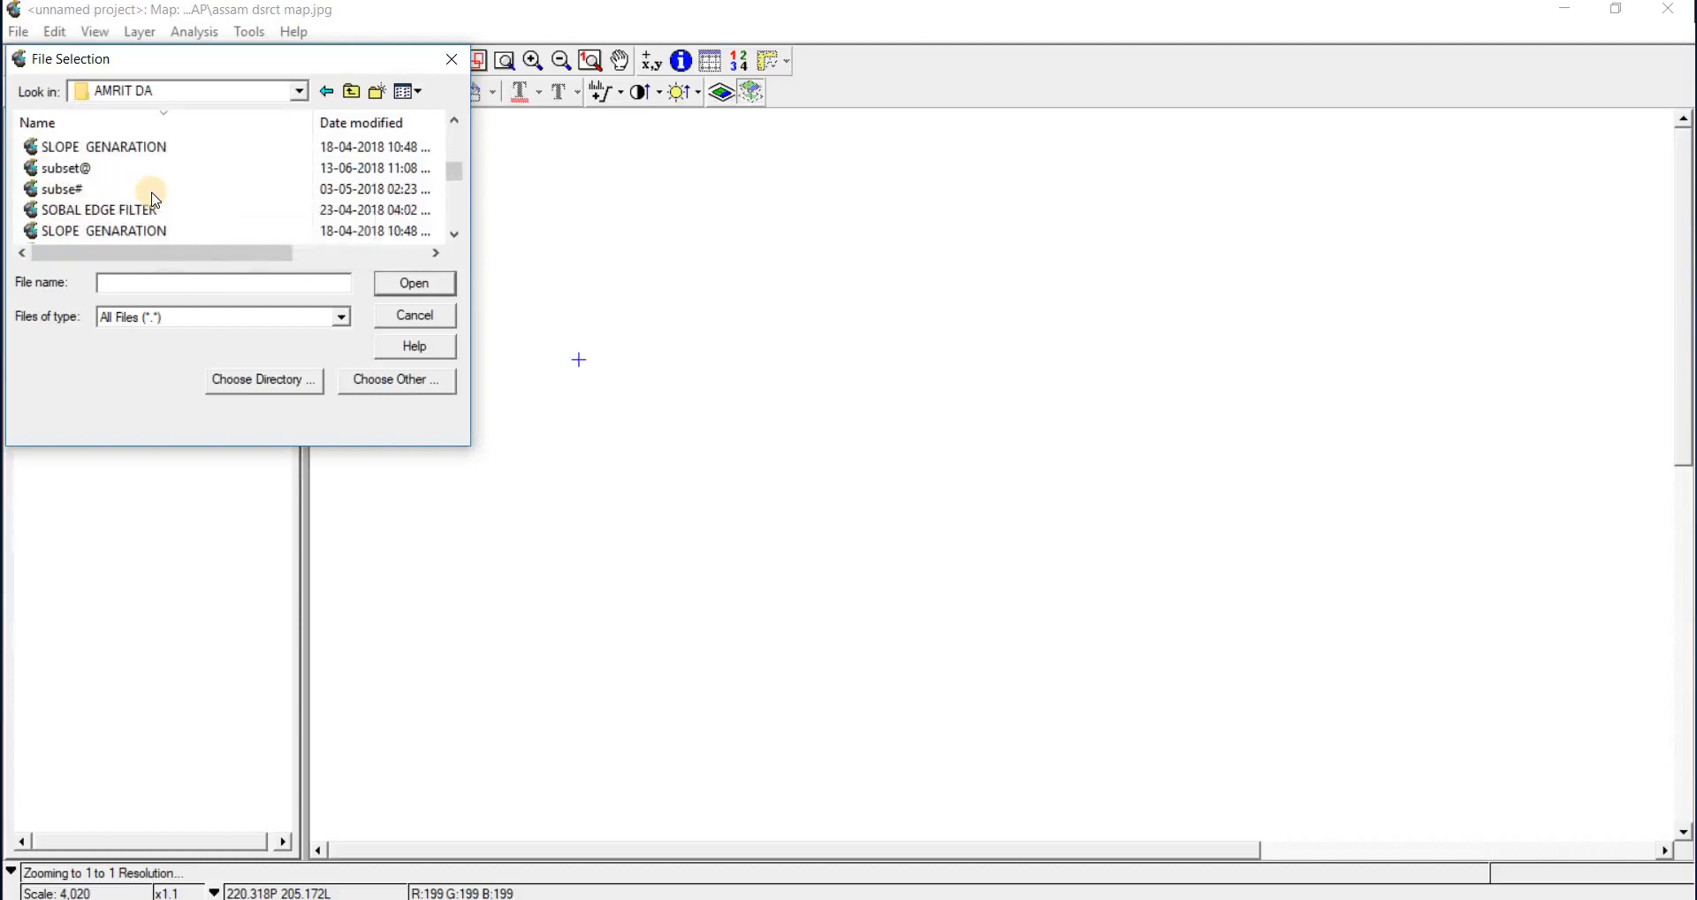
scroll(155, 200, down, 8)
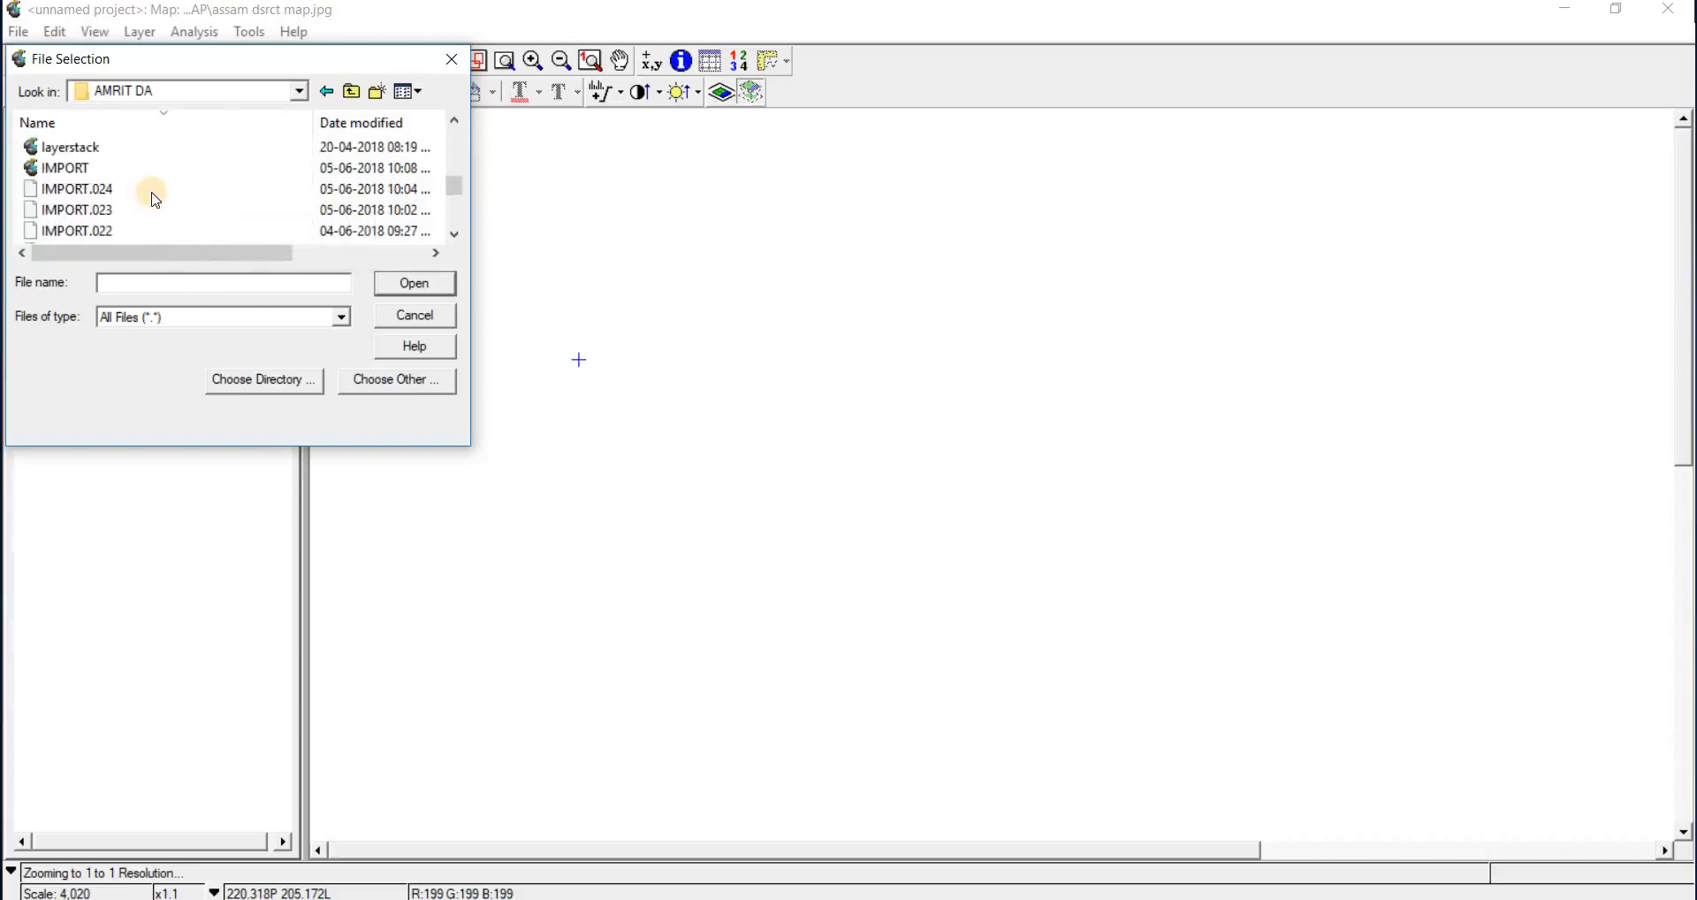
scroll(156, 199, down, 8)
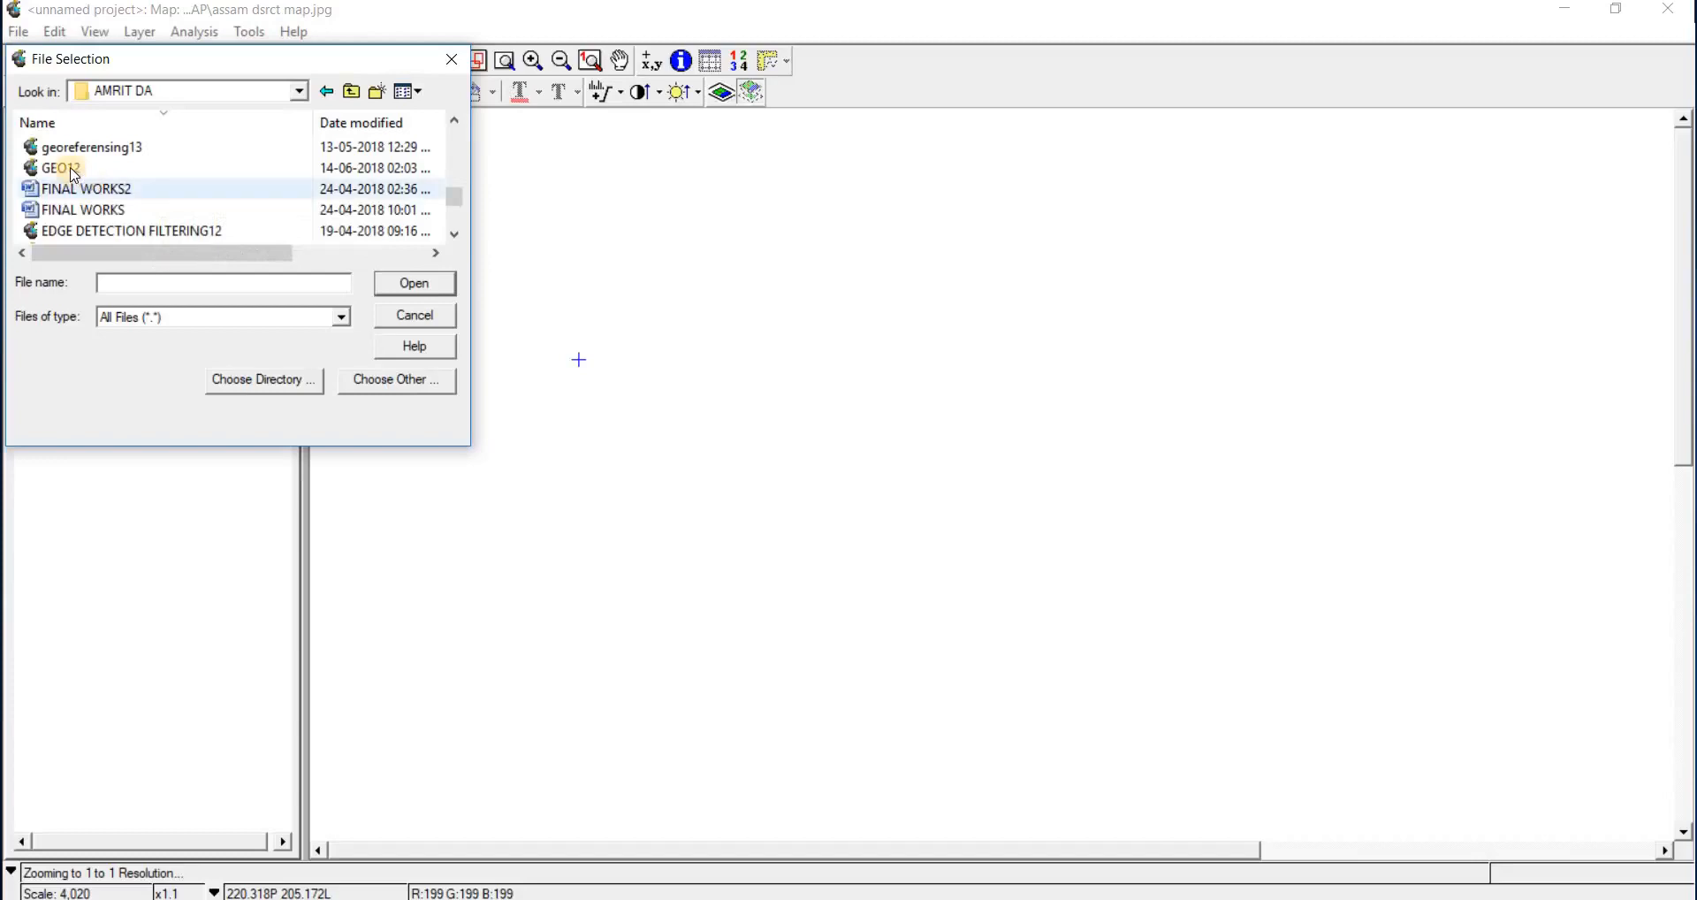
click(80, 170)
click(449, 279)
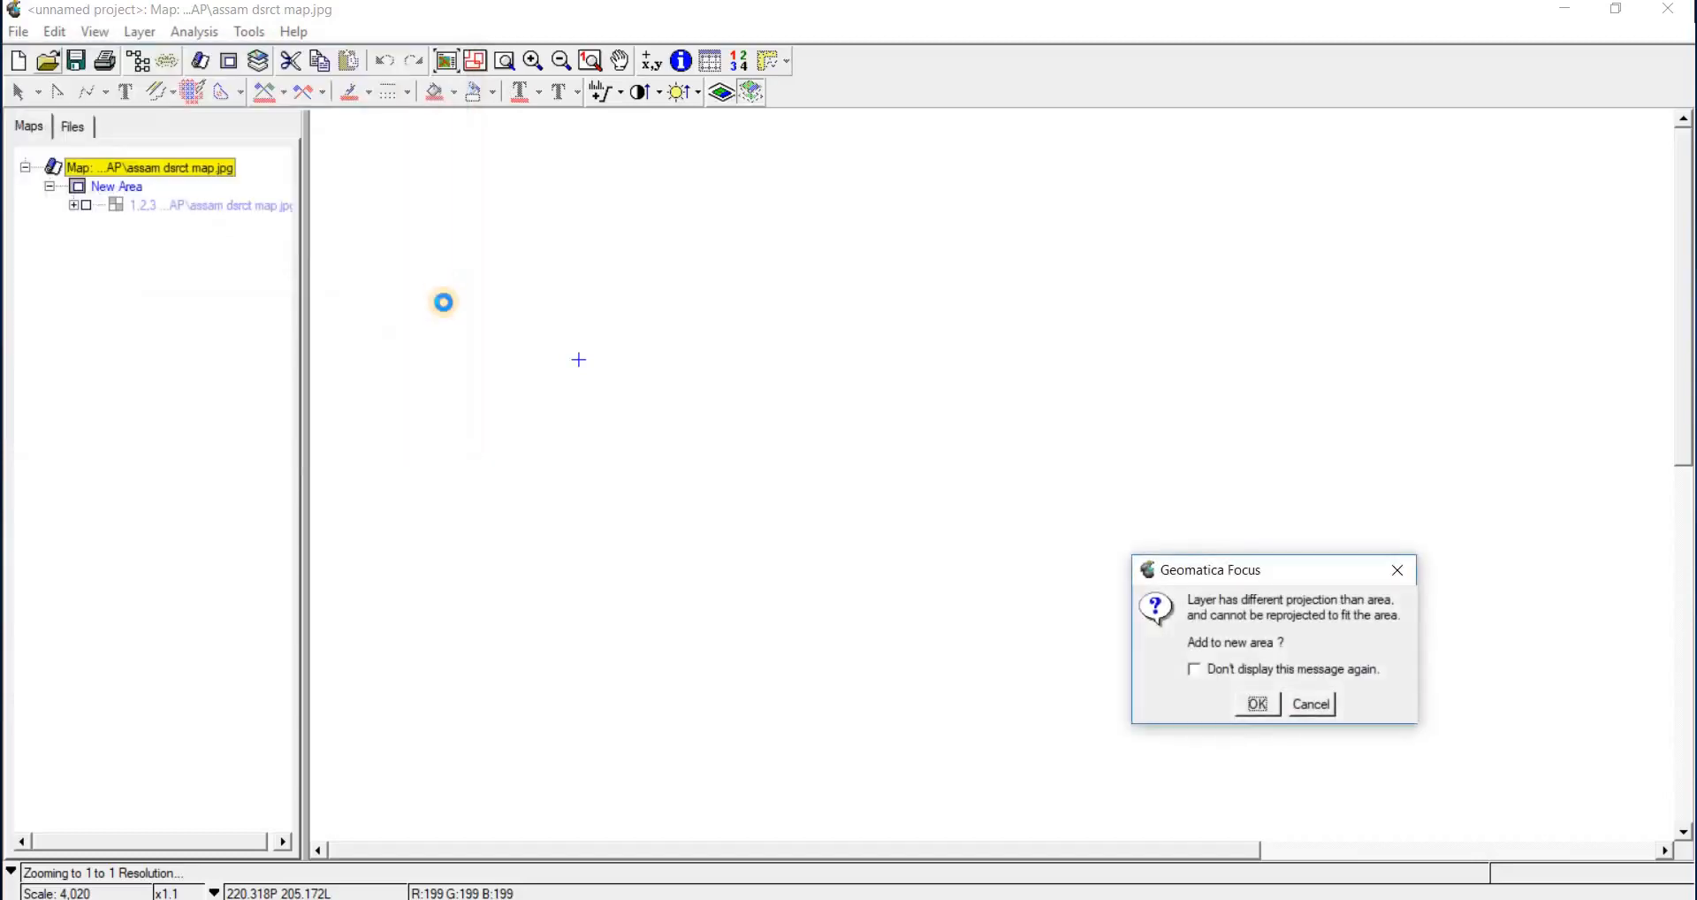
click(1256, 707)
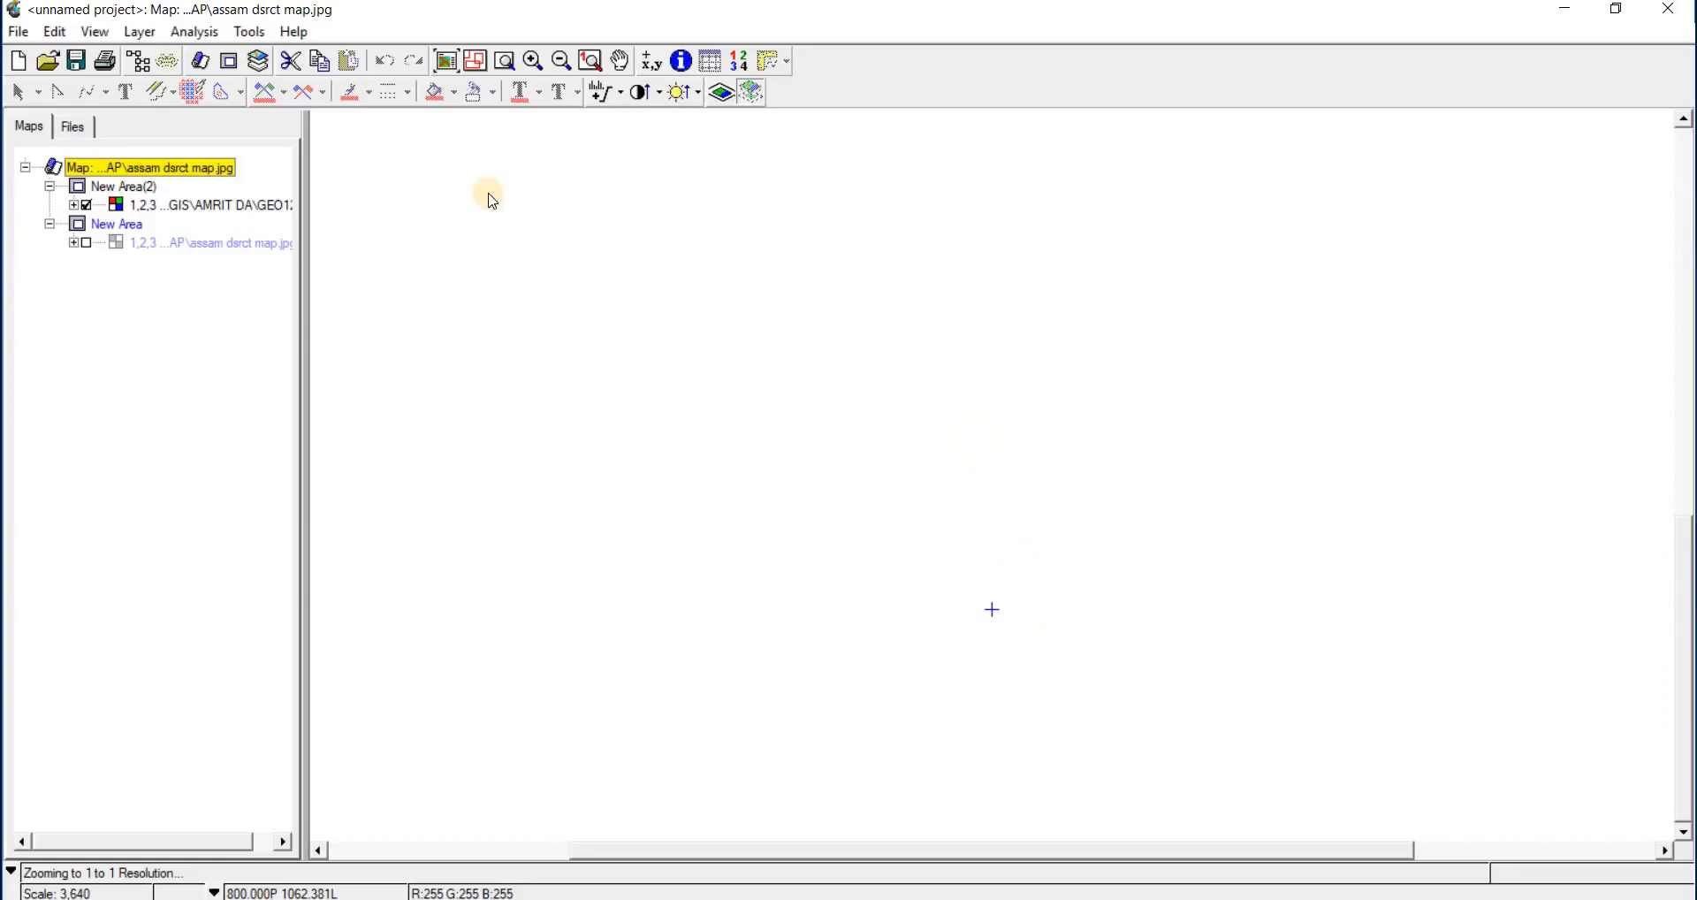
- Make the GEO12 image layer active and display the whole corrected Assam map at full extent
click(448, 67)
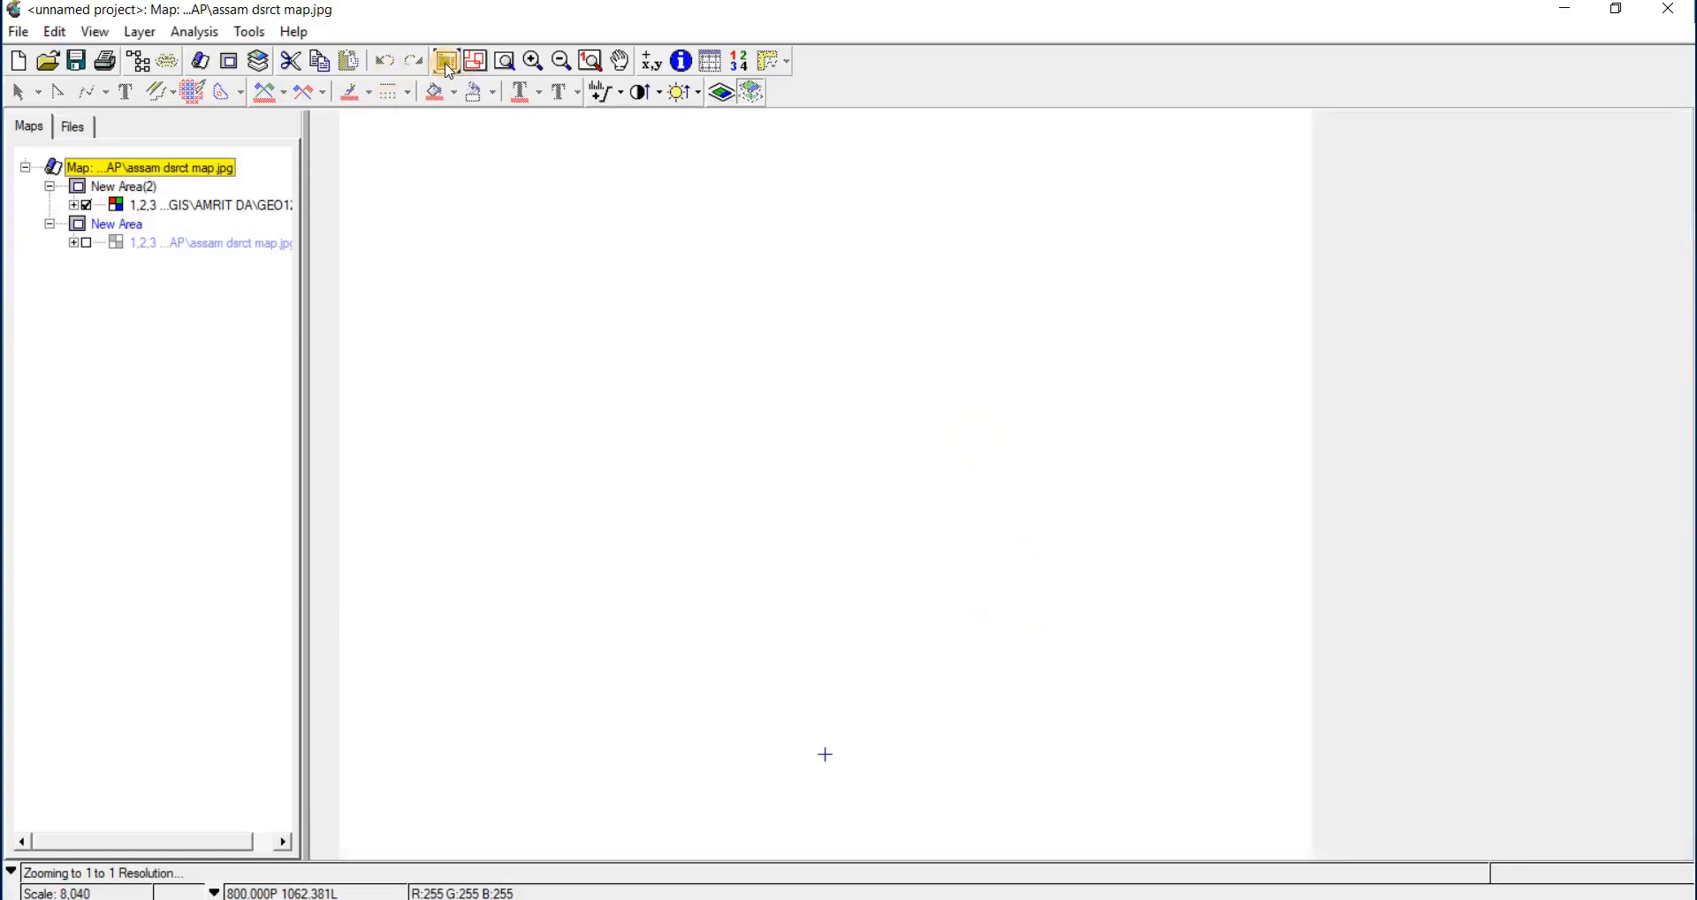
click(180, 205)
click(573, 583)
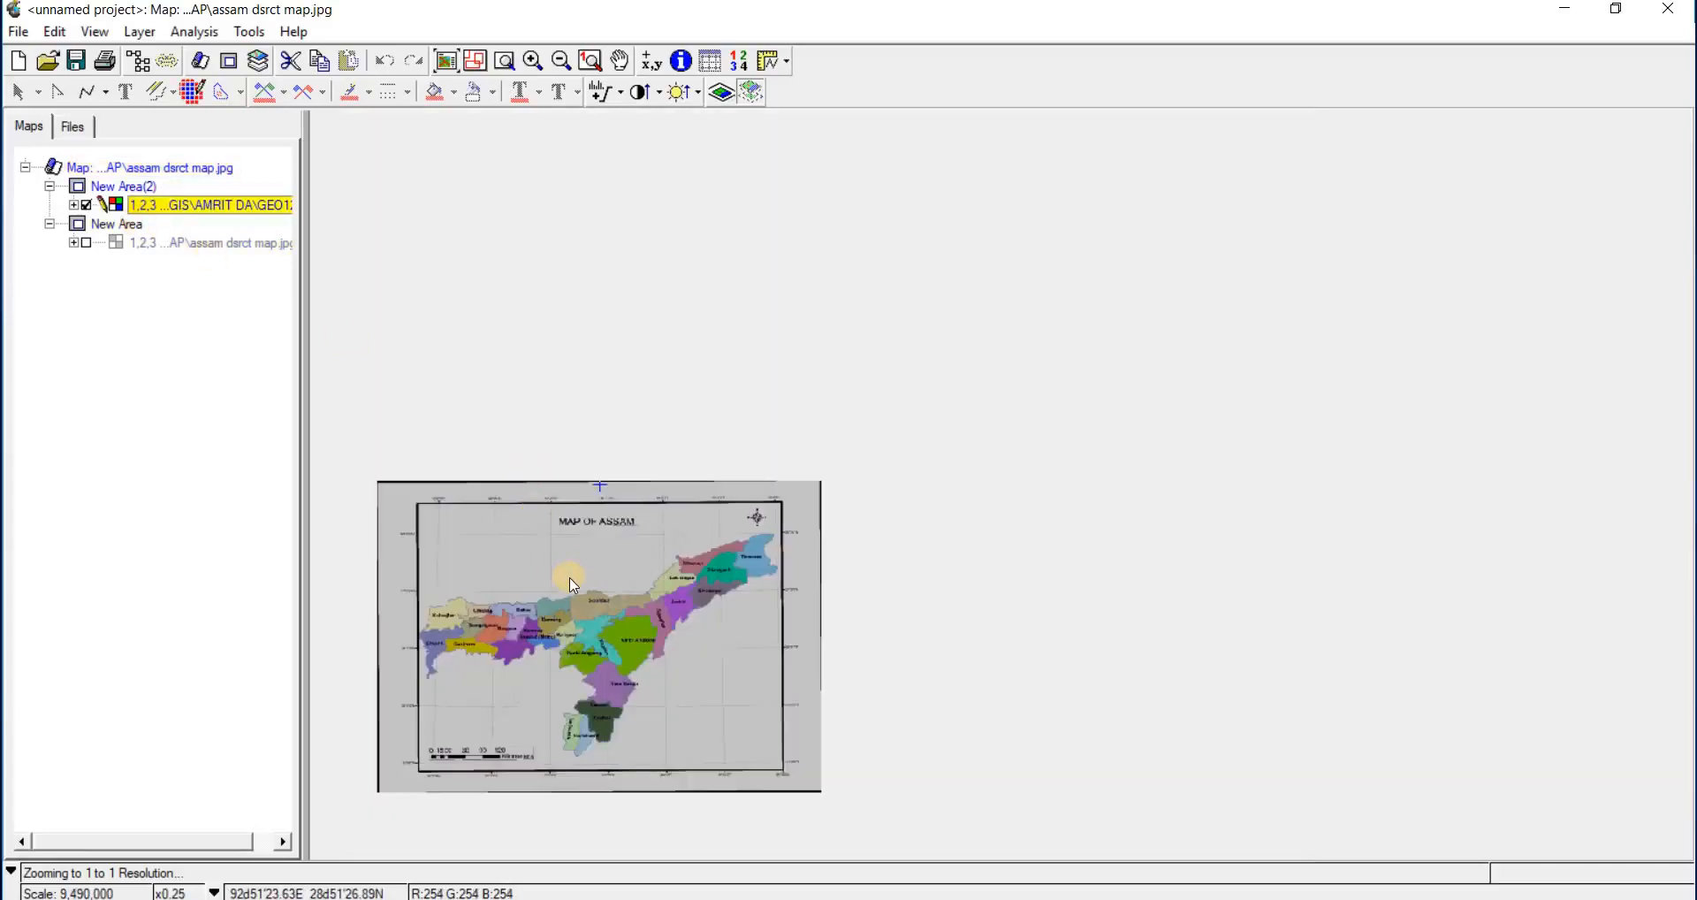
click(446, 60)
mouse_move(941, 669)
mouse_down()
mouse_move(928, 637)
mouse_move(1232, 612)
mouse_move(908, 281)
mouse_up()
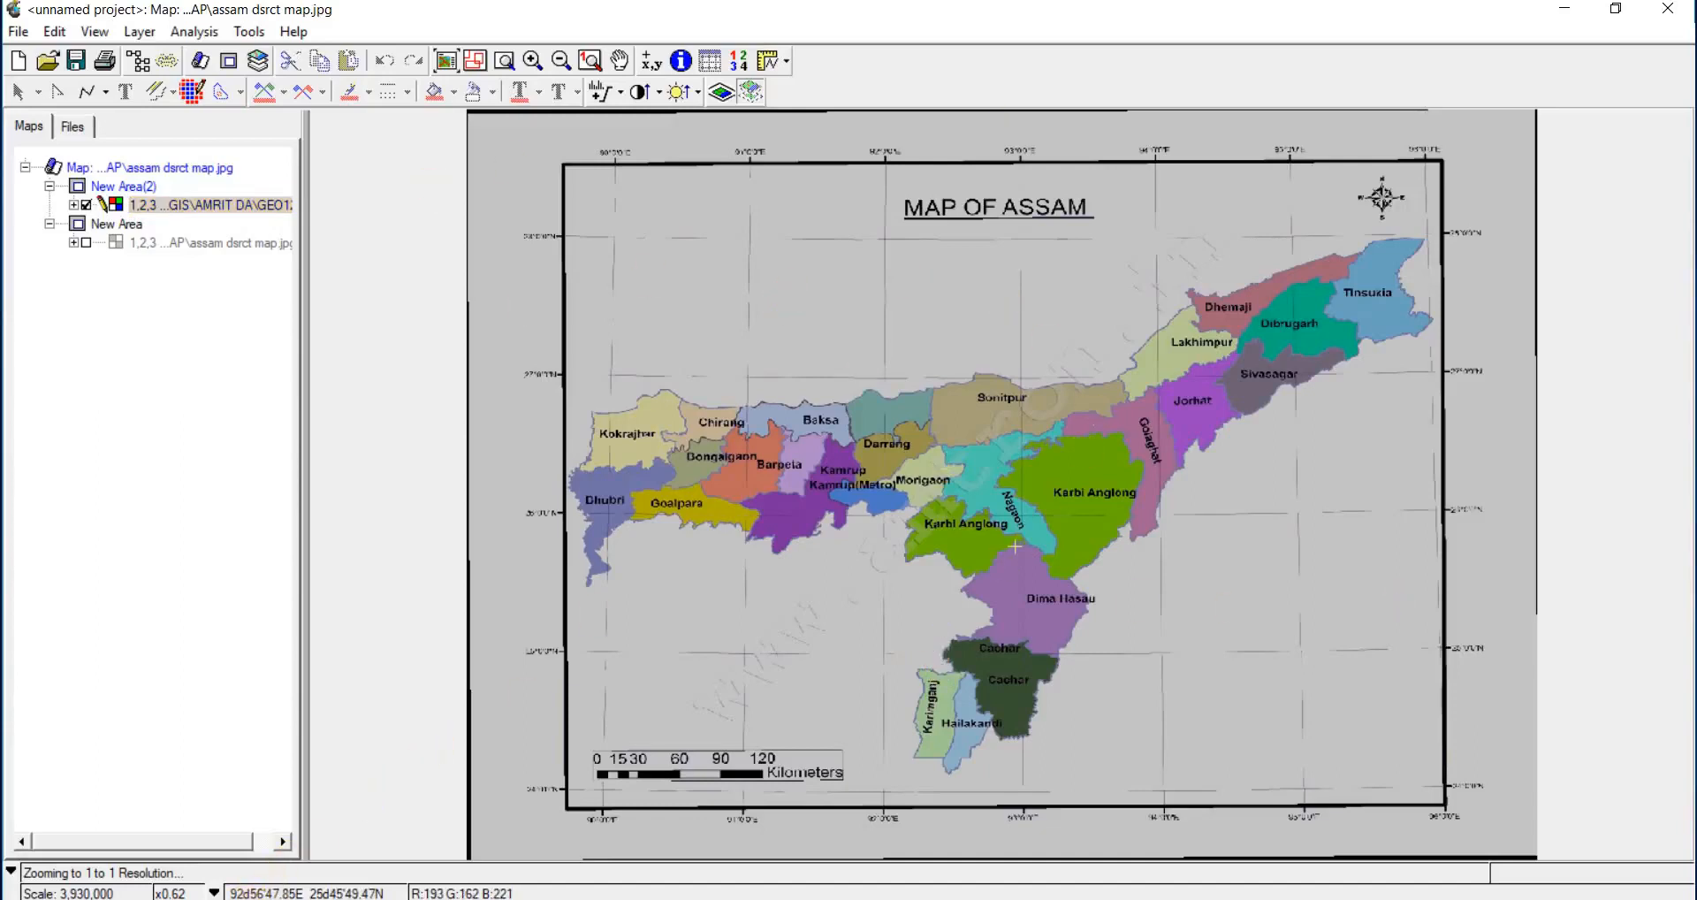
- Check the corrected map's coordinates at the 90°E, 28°N grid intersection and the 28°N frame tick, then return to the full extent
click(616, 240)
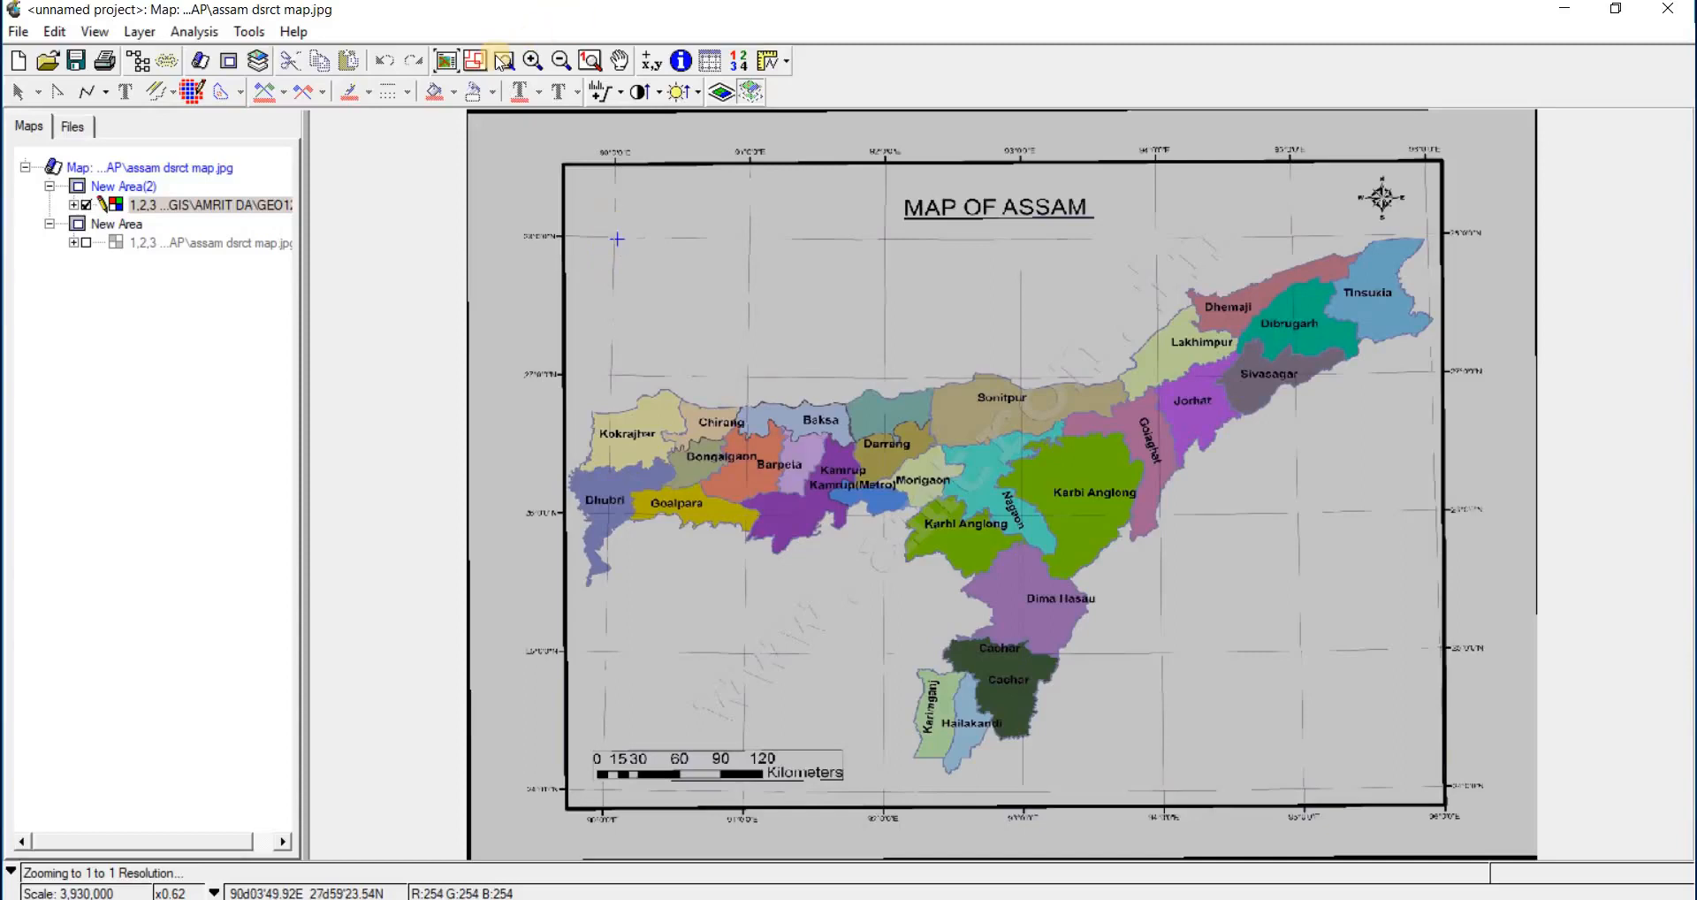
click(534, 62)
click(535, 62)
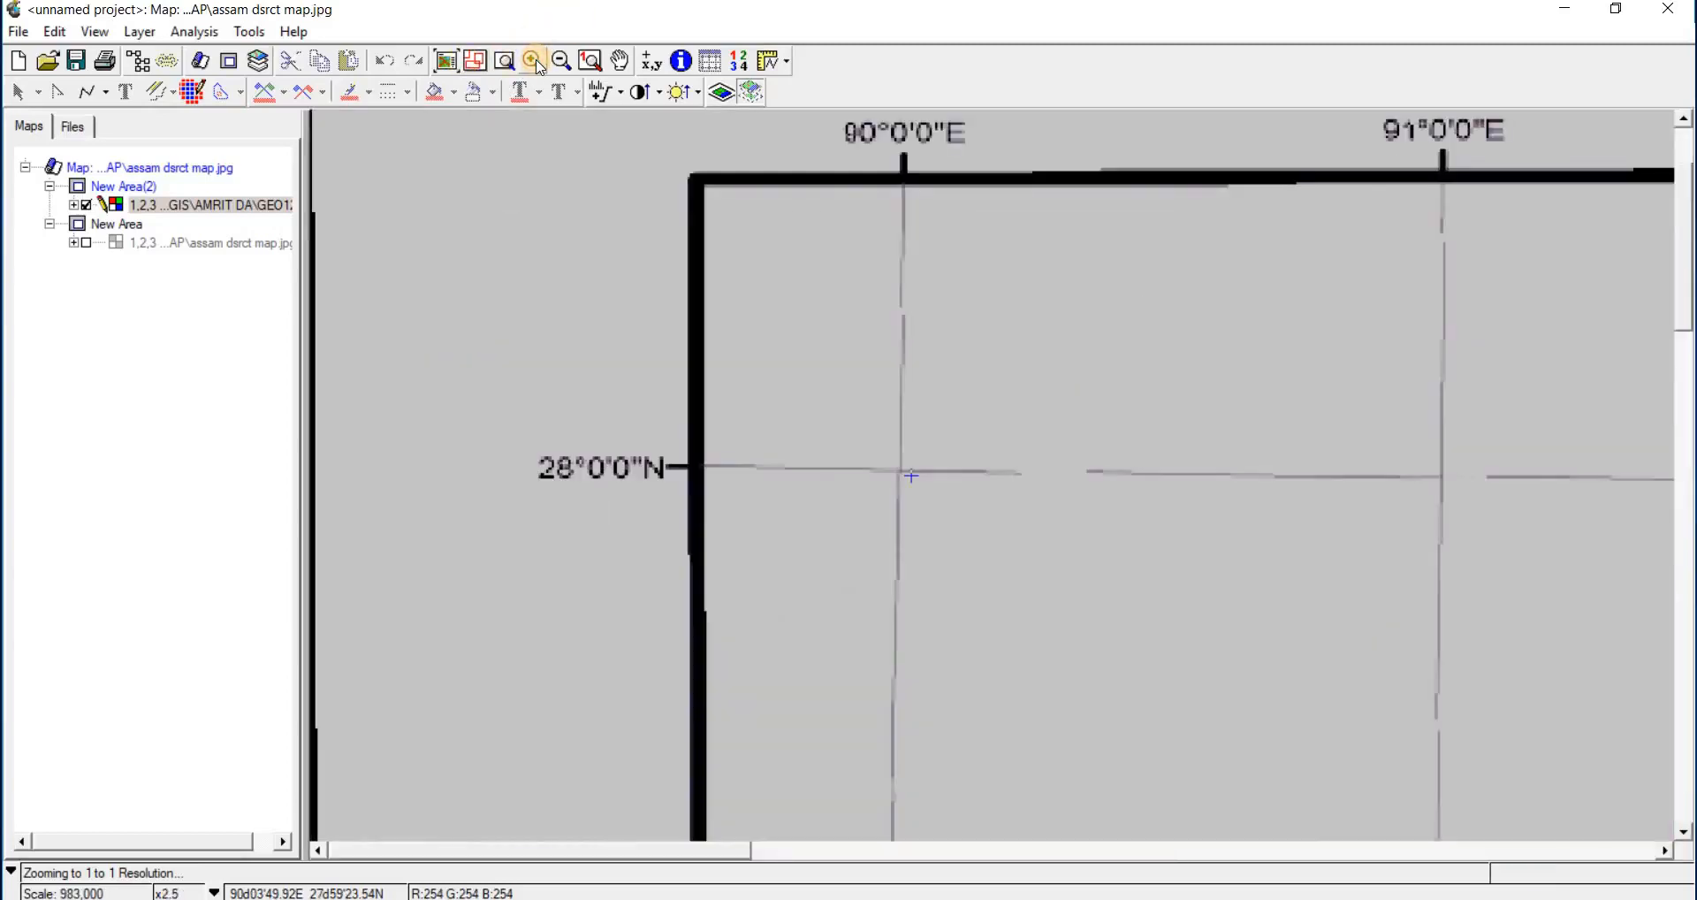
click(896, 473)
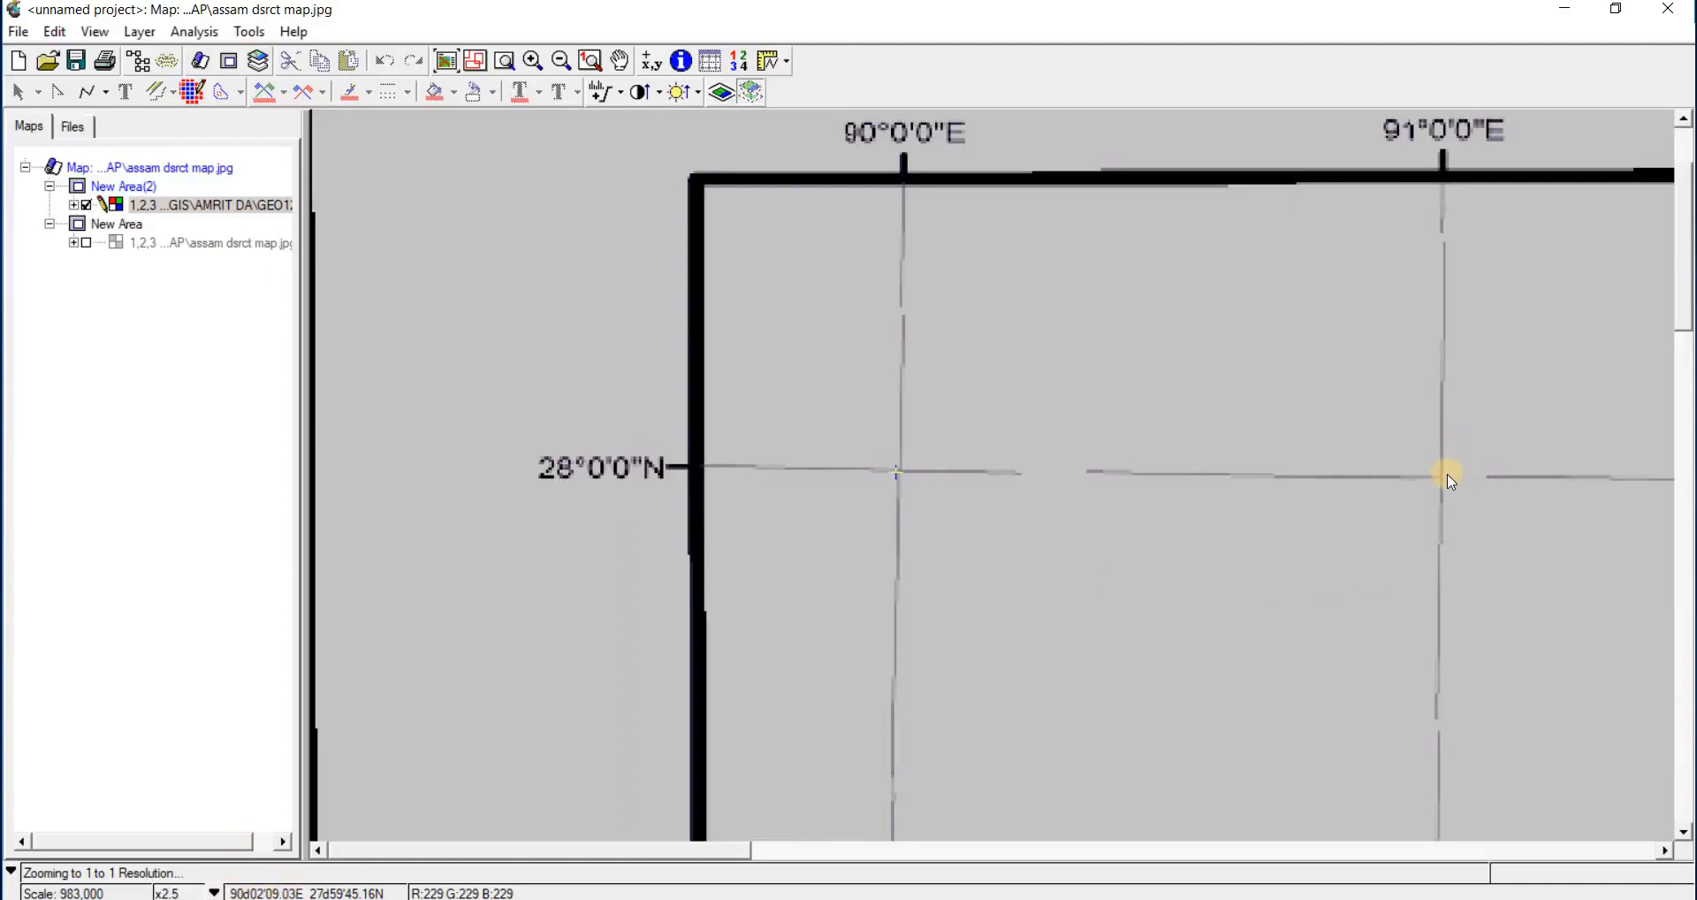
click(698, 468)
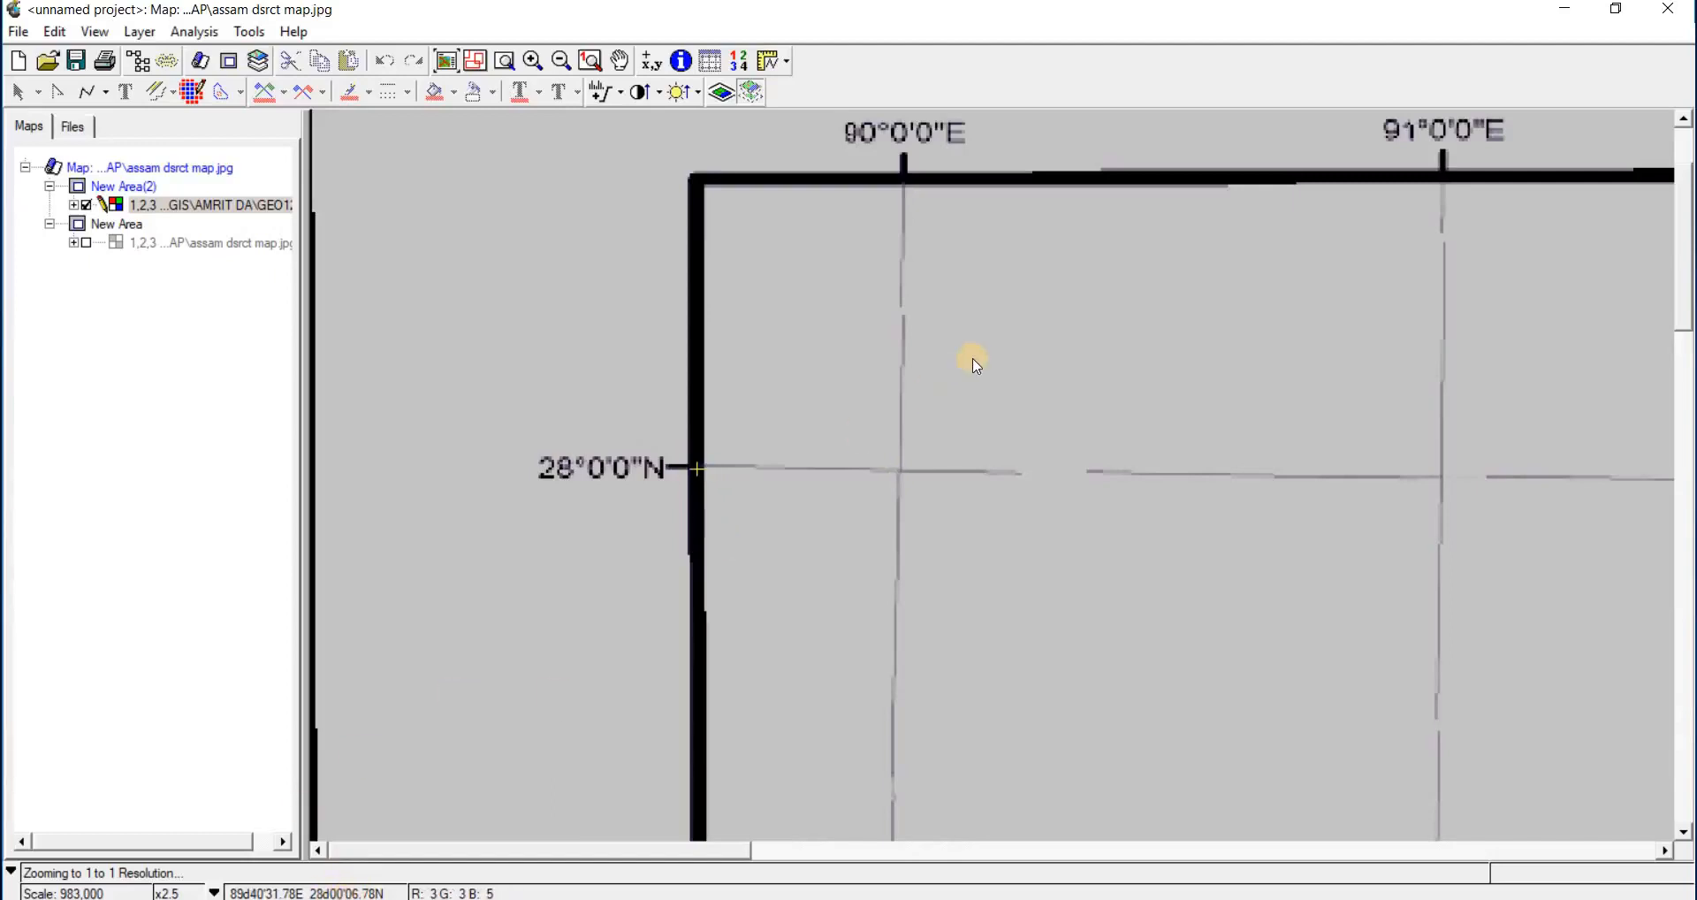
click(449, 62)
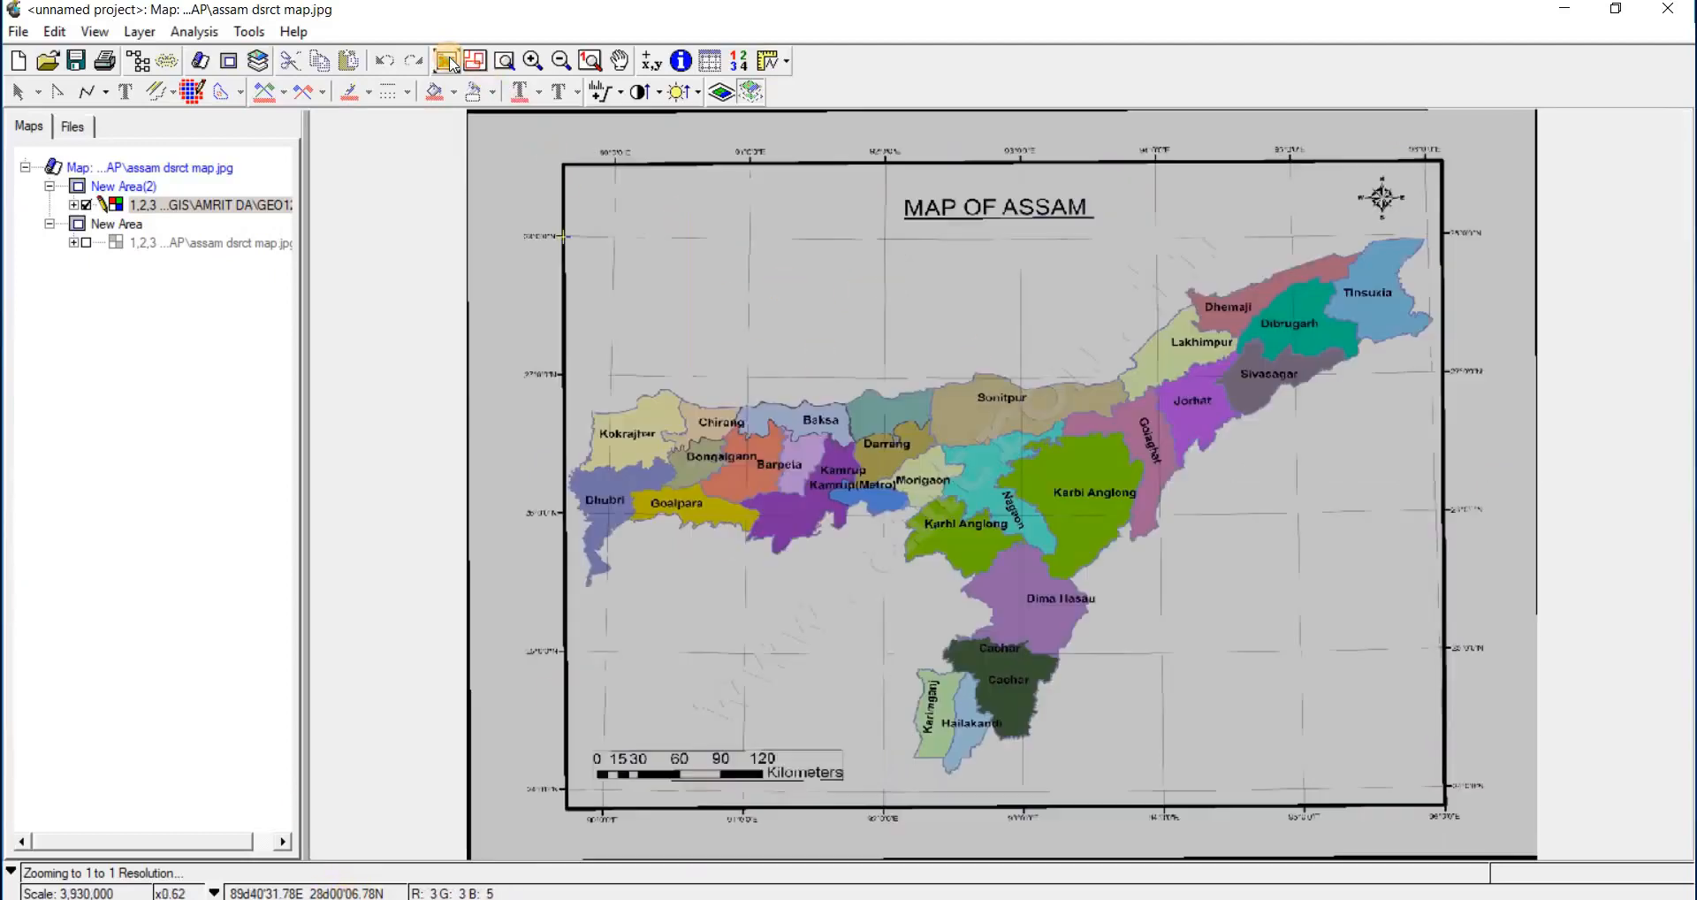